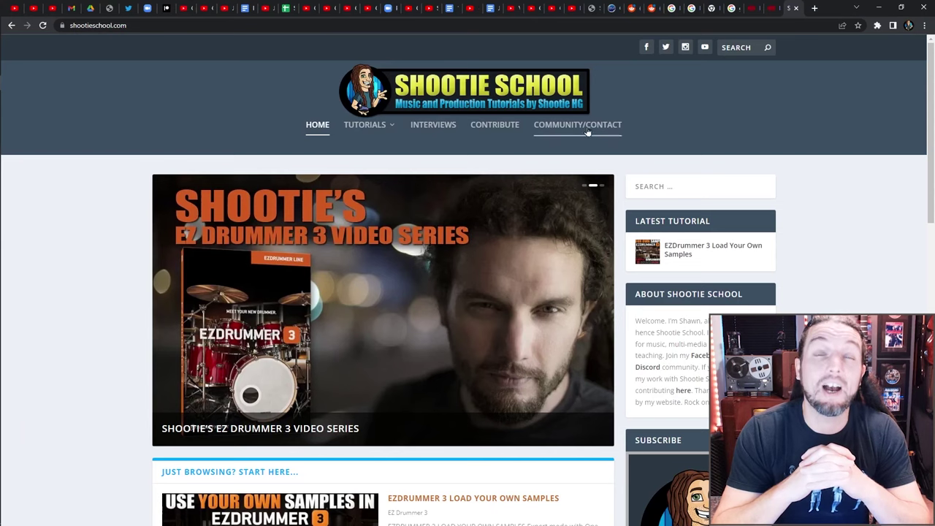
- On the Community/Contact page, write 'Dude, I'm so and so and I won that Groove Monkee Midi Pack!!!!!!' in the message box
{"action": "left_click", "coordinate": [576, 125]}
{"action": "scroll", "coordinate": [517, 295], "scroll_direction": "down", "scroll_amount": 1}
{"action": "scroll", "coordinate": [517, 295], "scroll_direction": "down", "scroll_amount": 10}
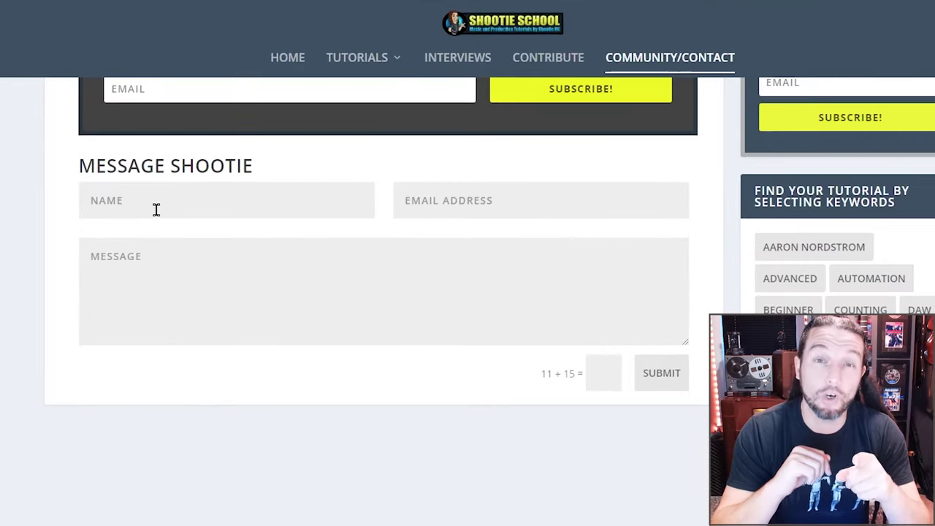
{"action": "left_click", "coordinate": [227, 181]}
{"action": "left_click", "coordinate": [171, 267]}
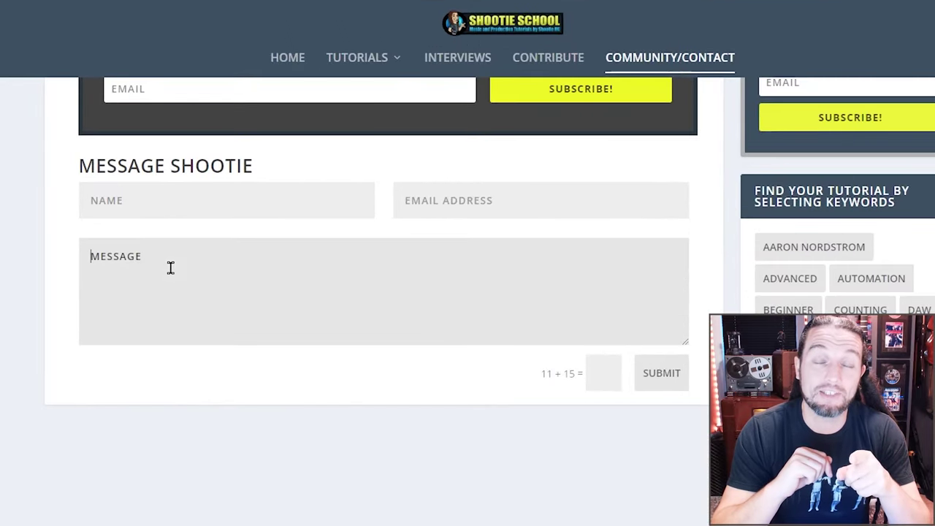
{"action": "type", "text": "Dude, I'm so and so and I won that Groove Monkee Midi Pack!!!!!!"}
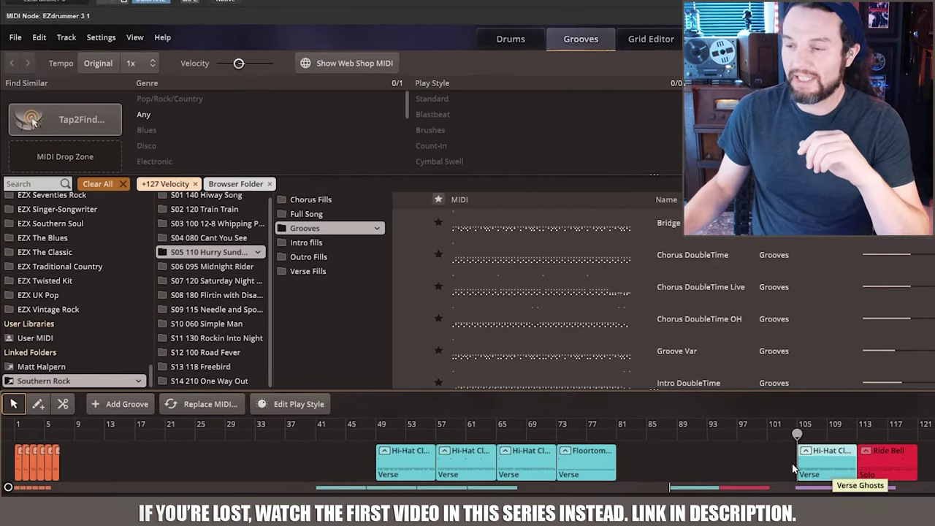
{"action": "left_click_drag", "start_coordinate": [823, 465], "coordinate": [86, 456]}
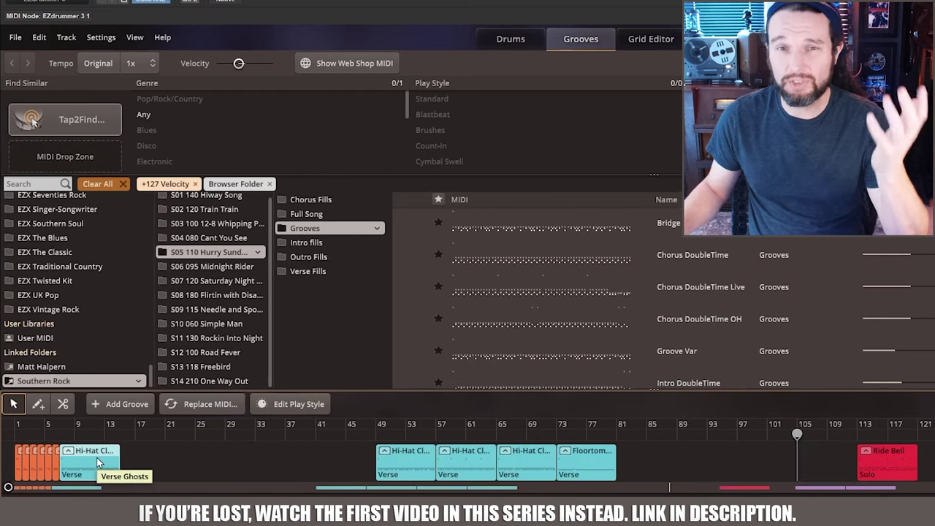
{"action": "key", "text": "ctrl+z"}
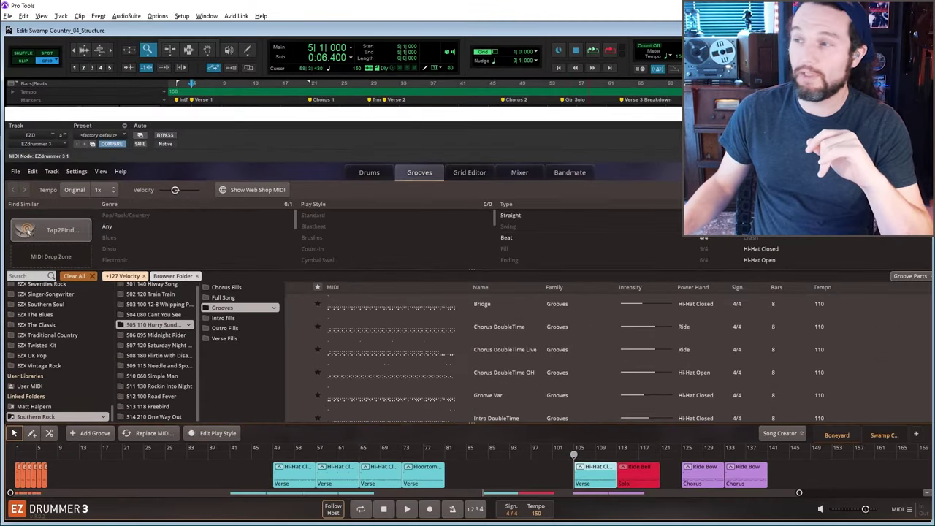
{"action": "key", "text": "ctrl+alt+super+w"}
{"action": "key", "text": "ctrl+alt+super+w"}
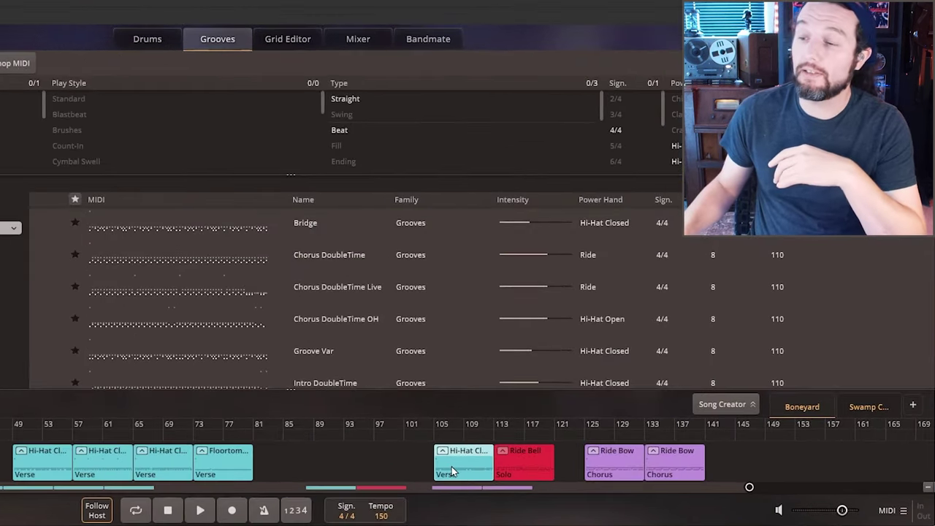
- Reveal the Verse groove's source folder in Grooves and scroll down to Verse Ghosts
{"action": "right_click", "coordinate": [587, 474]}
{"action": "mouse_move", "coordinate": [522, 360]}
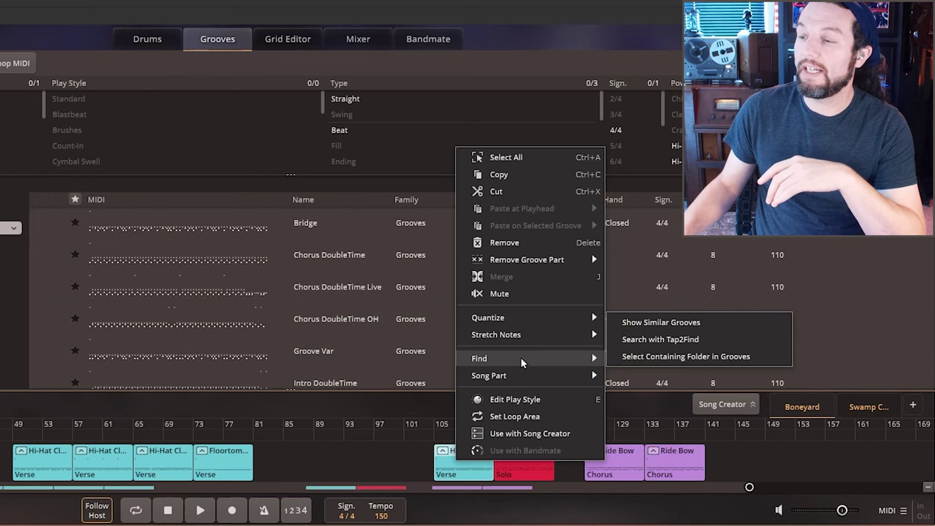
{"action": "left_click", "coordinate": [687, 357]}
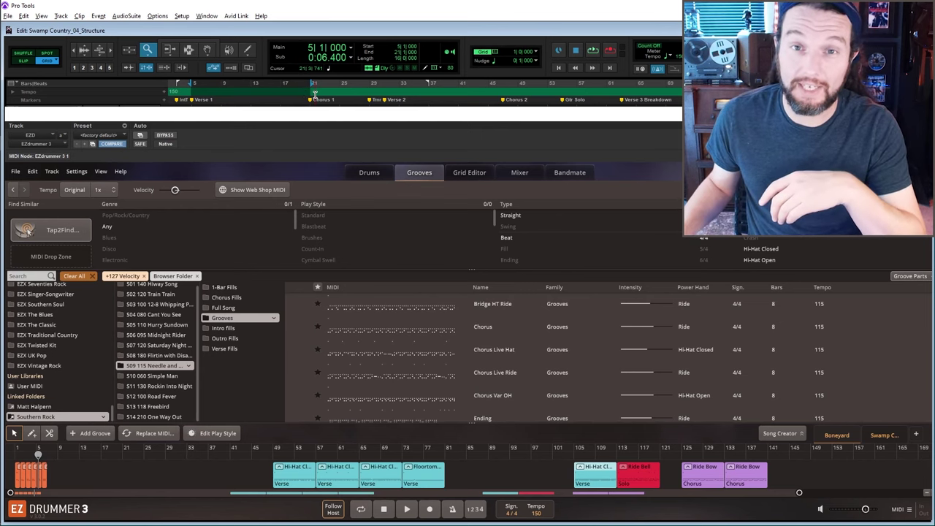
{"action": "scroll", "coordinate": [402, 409], "scroll_direction": "down", "scroll_amount": 5}
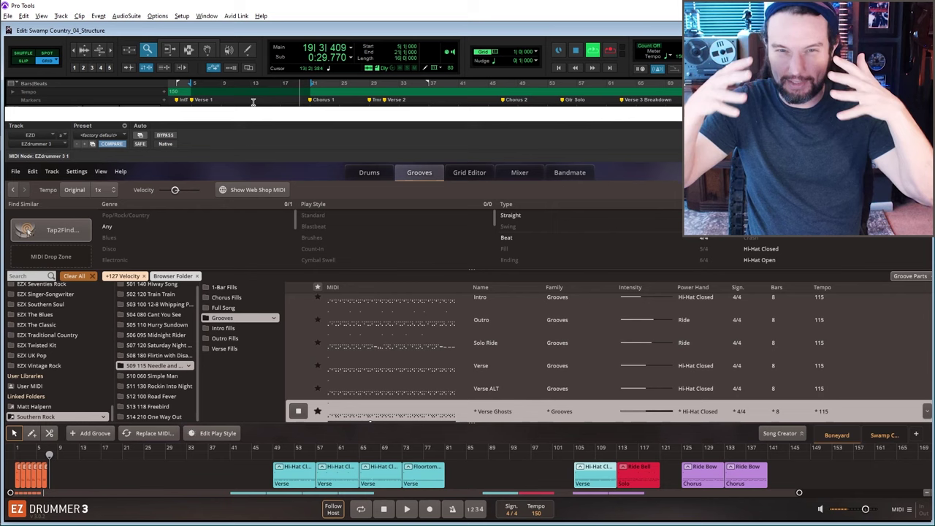
{"action": "key", "text": "space"}
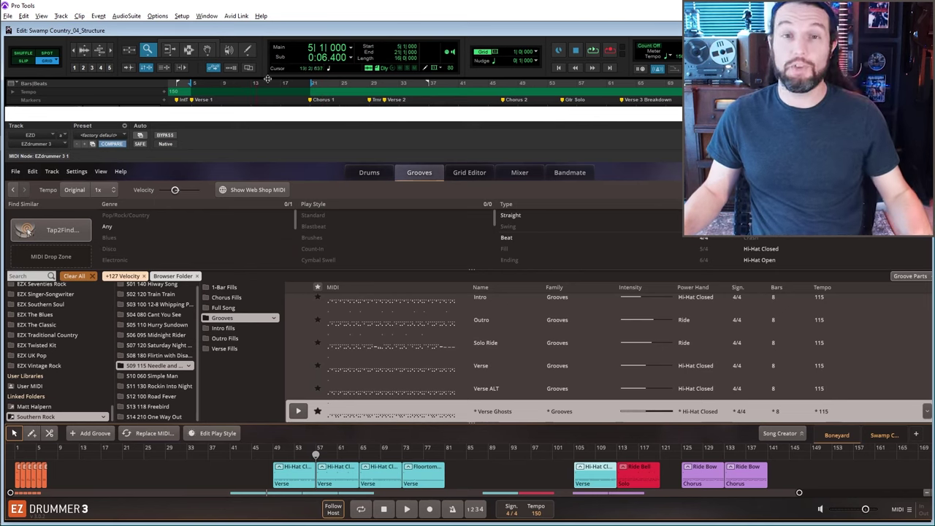
- Play the song from bar 65, then move the position to the Floortom and third hi-hat verse grooves
{"action": "left_click", "coordinate": [359, 449]}
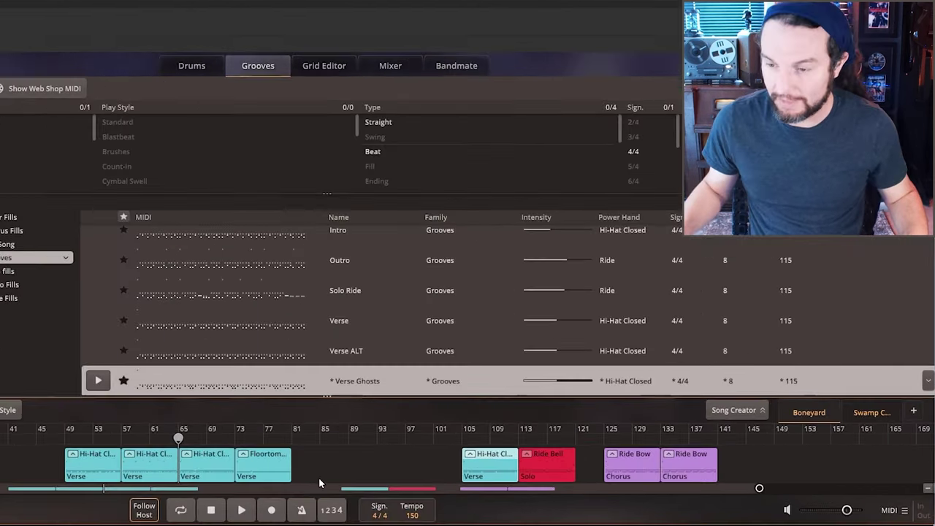
{"action": "key", "text": "space"}
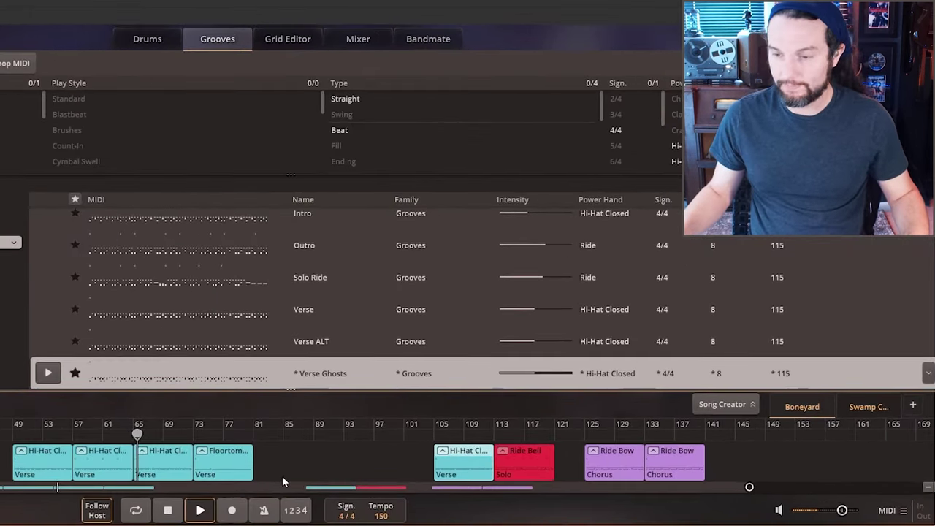
{"action": "key", "text": "space"}
{"action": "left_click", "coordinate": [235, 457]}
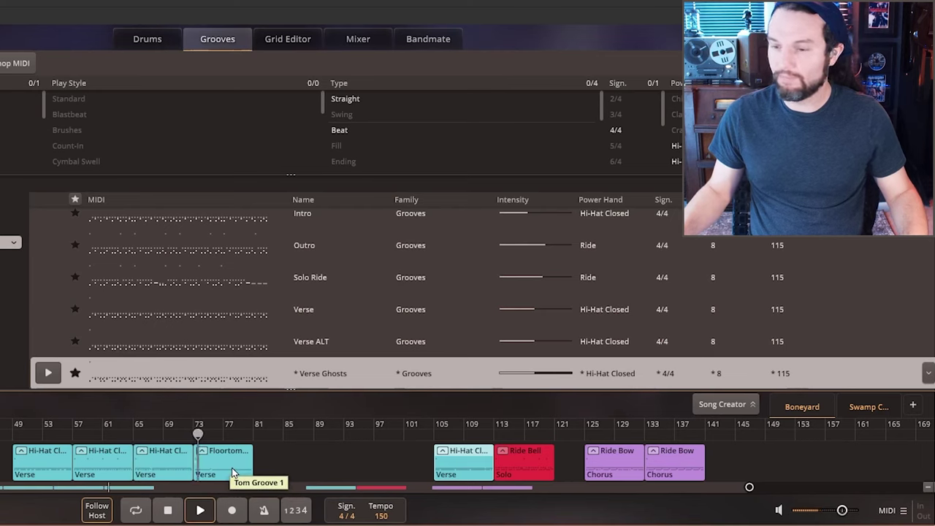
{"action": "left_click", "coordinate": [152, 473]}
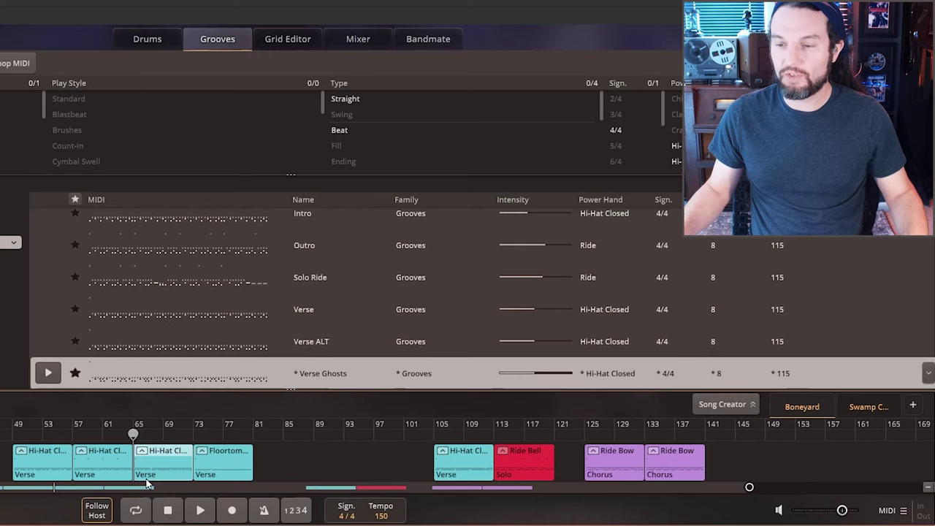
- Copy the third Hi-Hat verse groove and switch to the empty Swamp C... song timeline
{"action": "right_click", "coordinate": [186, 469]}
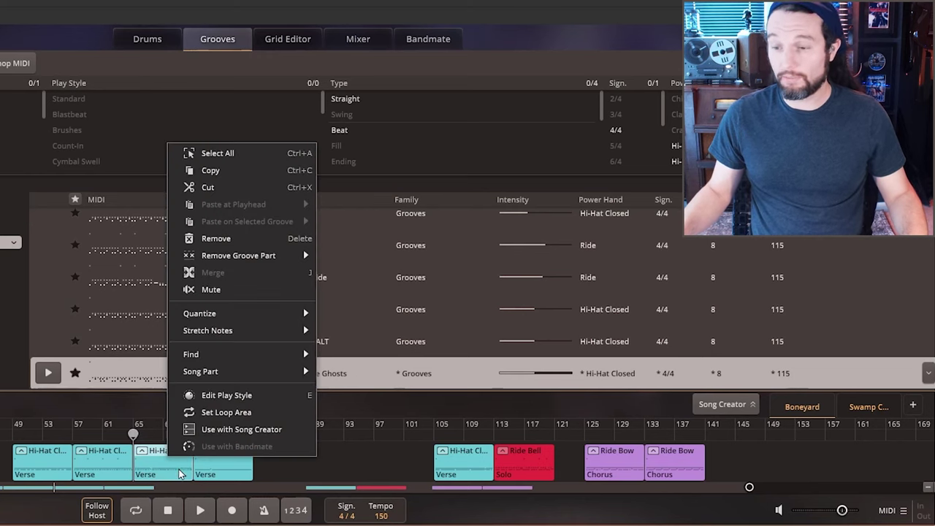
{"action": "left_click", "coordinate": [219, 170]}
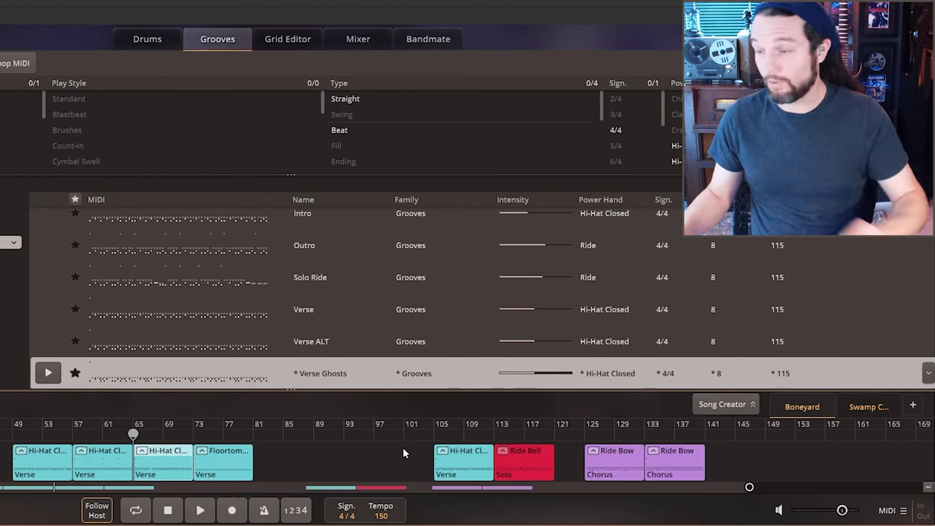
{"action": "left_click", "coordinate": [868, 407]}
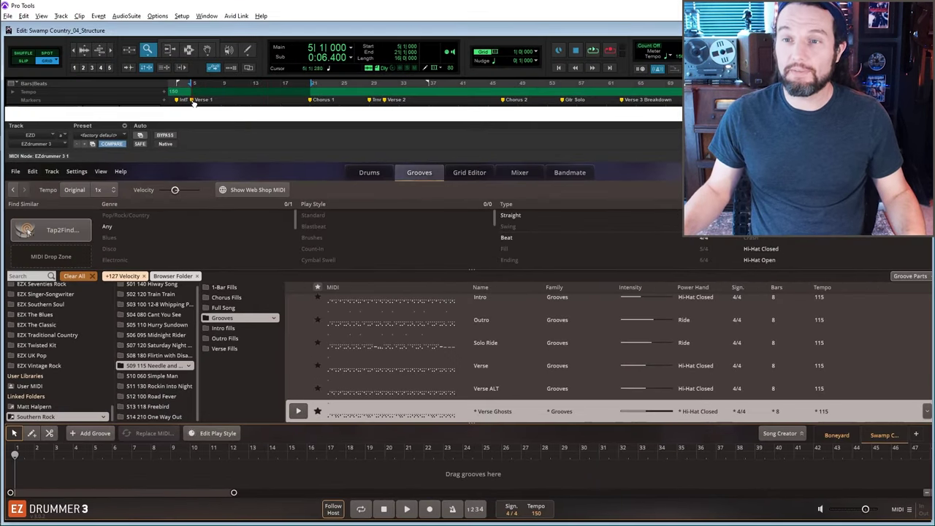
- Paste the Hi-Hat Closed Edge groove at bar 5 on the Verse 1 marker and play it back
{"action": "left_click", "coordinate": [193, 101]}
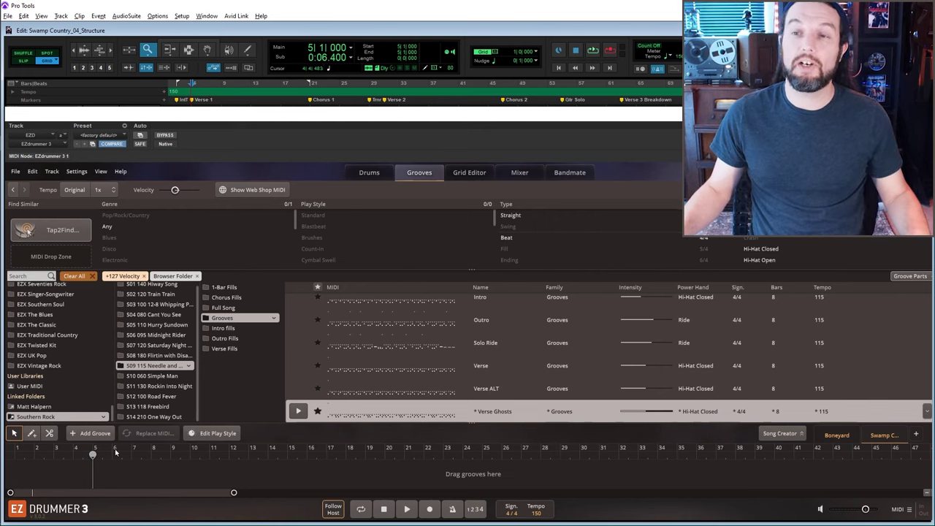
{"action": "left_click", "coordinate": [222, 84]}
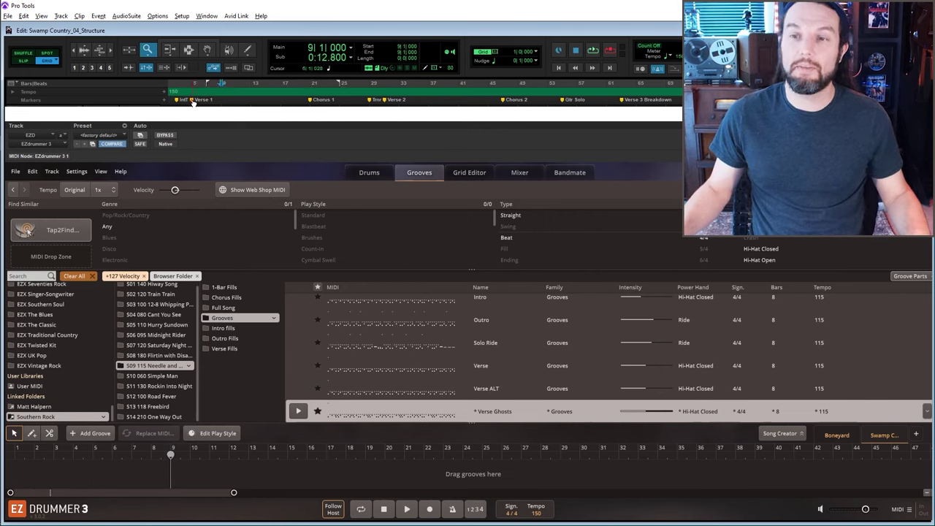
{"action": "left_click", "coordinate": [193, 101]}
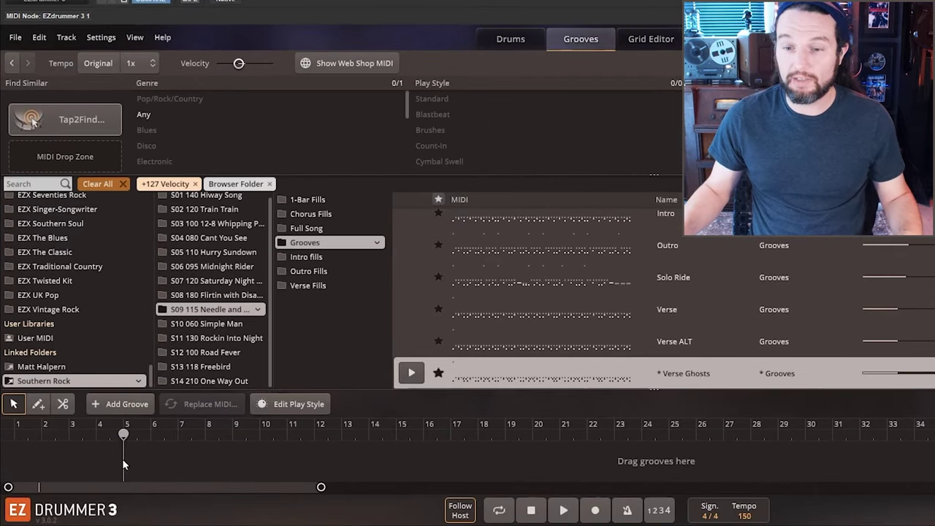
{"action": "right_click", "coordinate": [122, 458]}
{"action": "mouse_move", "coordinate": [135, 466]}
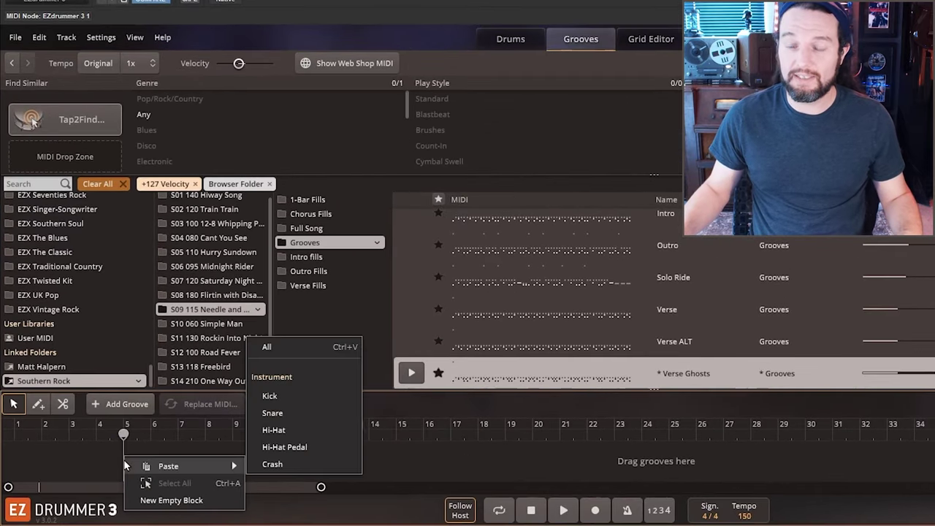
{"action": "left_click", "coordinate": [276, 349]}
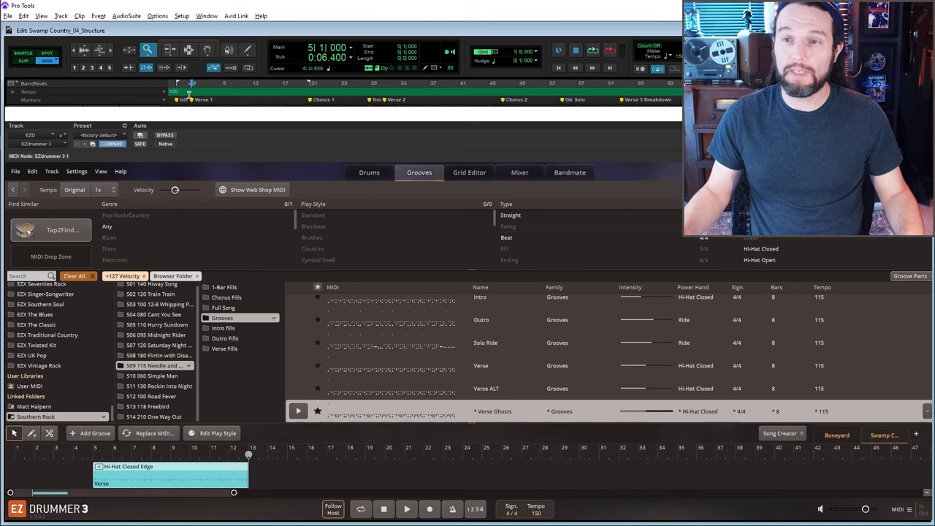
{"action": "key", "text": "space"}
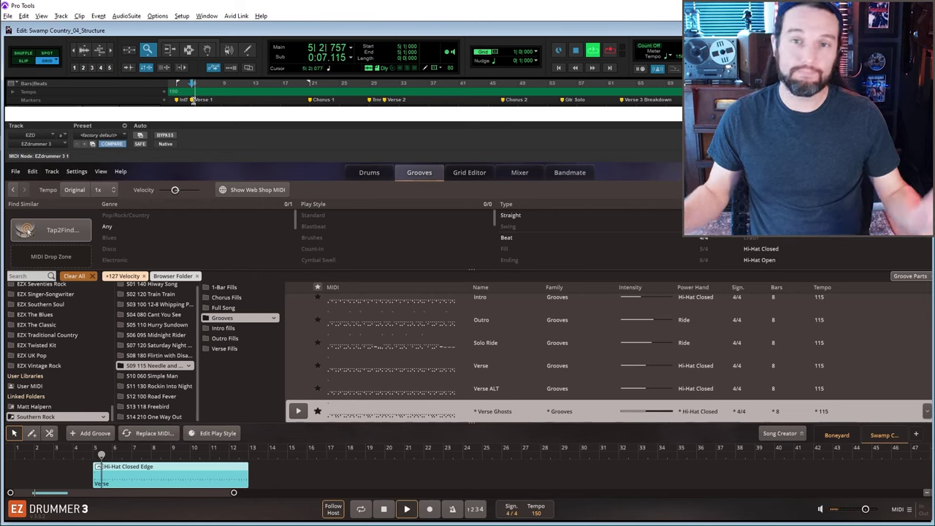
{"action": "key", "text": "space"}
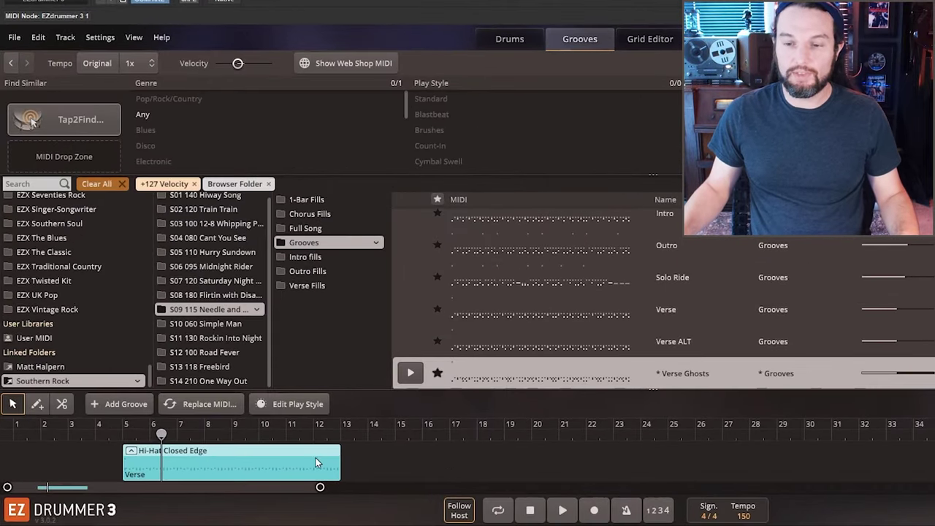
- Place a second Hi-Hat Closed Edge groove at bar 13 and play across the join
{"action": "left_click_drag", "start_coordinate": [318, 463], "coordinate": [440, 458]}
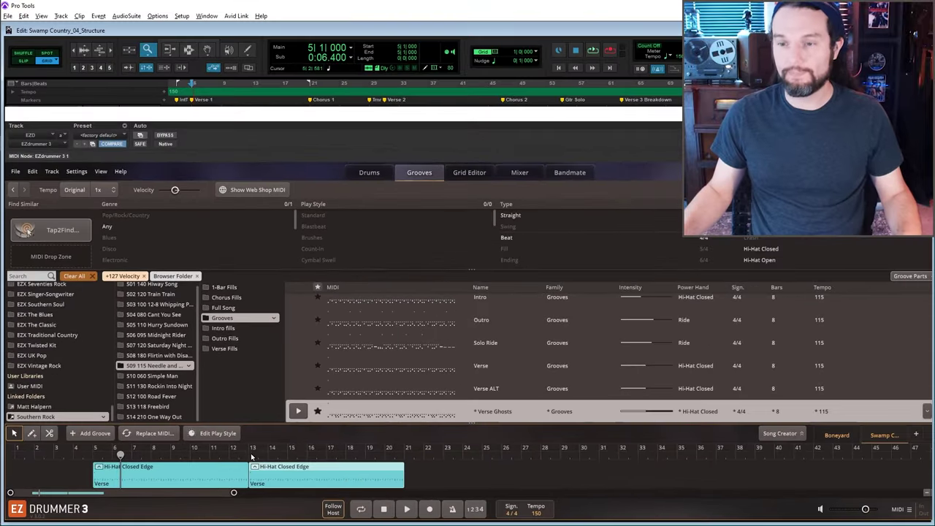
{"action": "left_click", "coordinate": [232, 93]}
{"action": "key", "text": "space"}
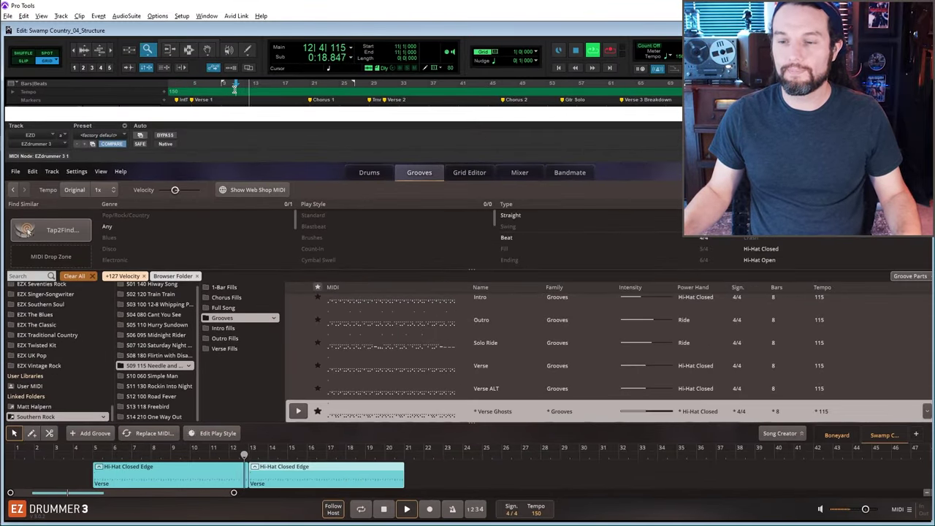
{"action": "key", "text": "space"}
{"action": "left_click", "coordinate": [282, 115]}
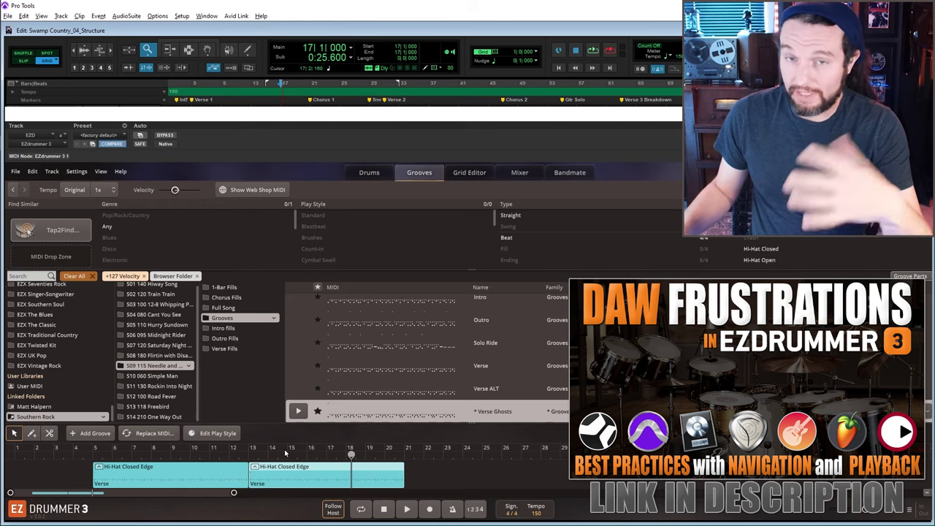
- Copy both Hi-Hat Closed Edge verse grooves to start at the Verse 2 marker, bar 31
{"action": "left_click", "coordinate": [387, 100]}
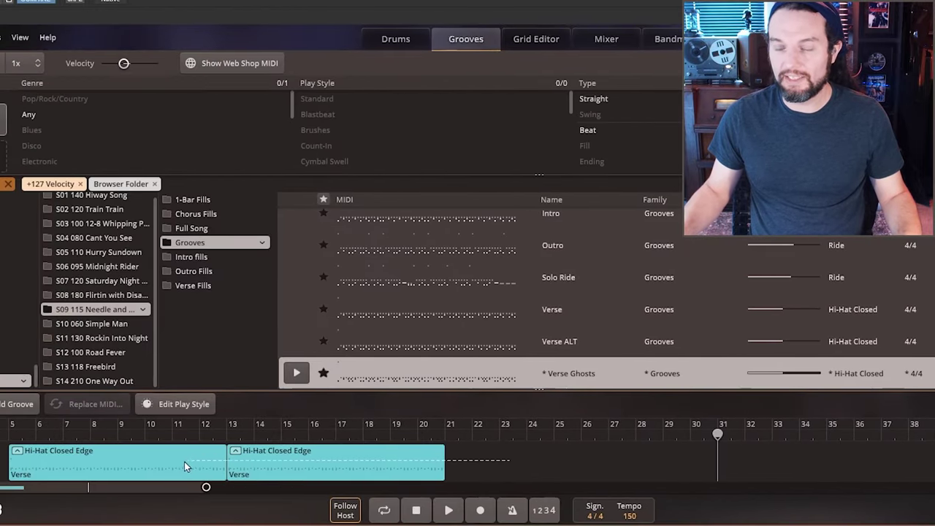
{"action": "left_click", "coordinate": [73, 479]}
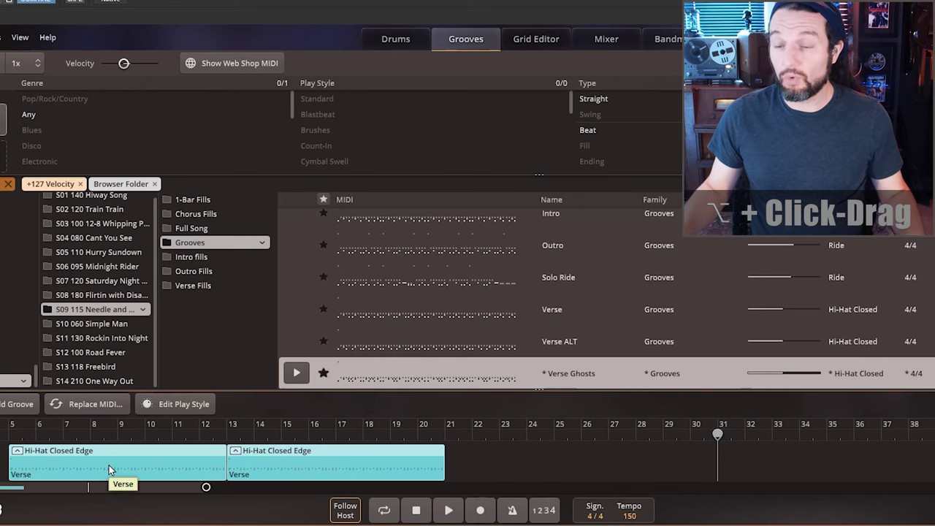
{"action": "left_click_drag", "start_coordinate": [109, 465], "coordinate": [815, 465]}
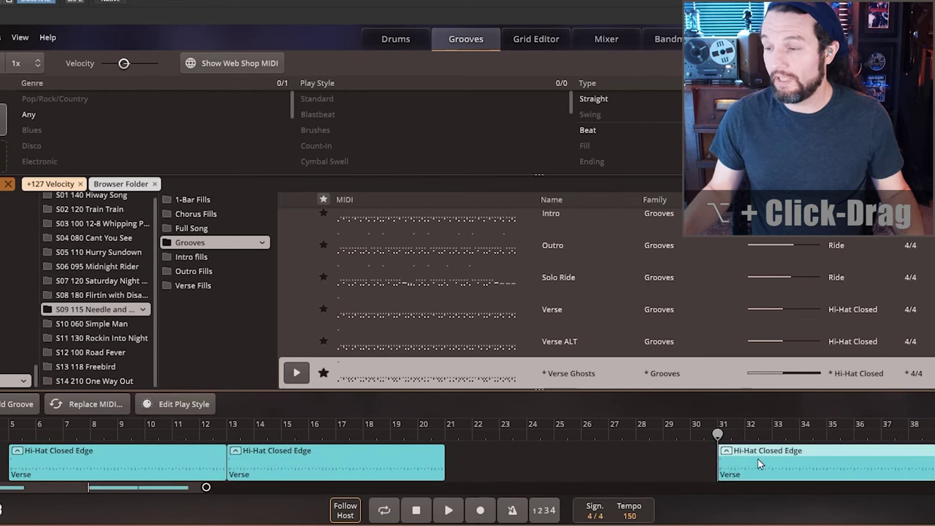
{"action": "scroll", "coordinate": [684, 455], "scroll_direction": "right", "scroll_amount": 5}
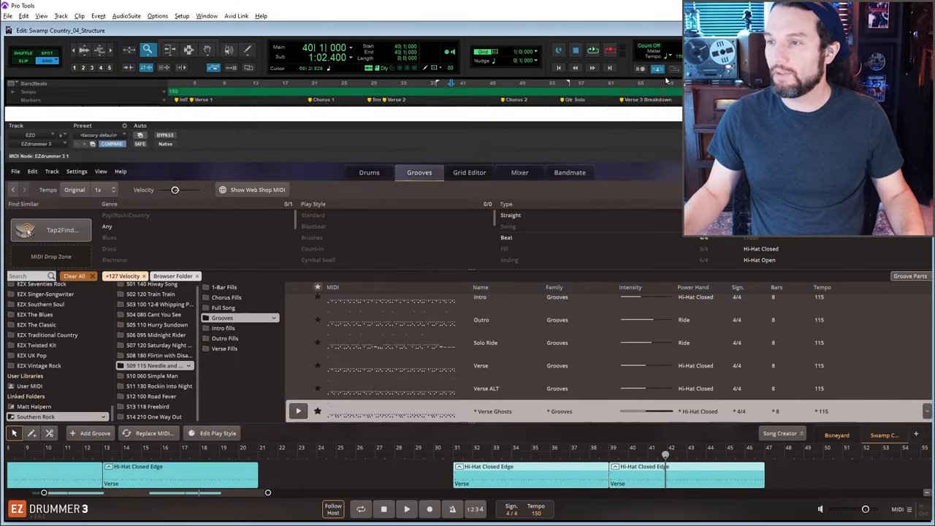
- Copy the Hi-Hat Closed Tip verse groove from the Boneyard song and return to the current song
{"action": "left_click", "coordinate": [621, 100]}
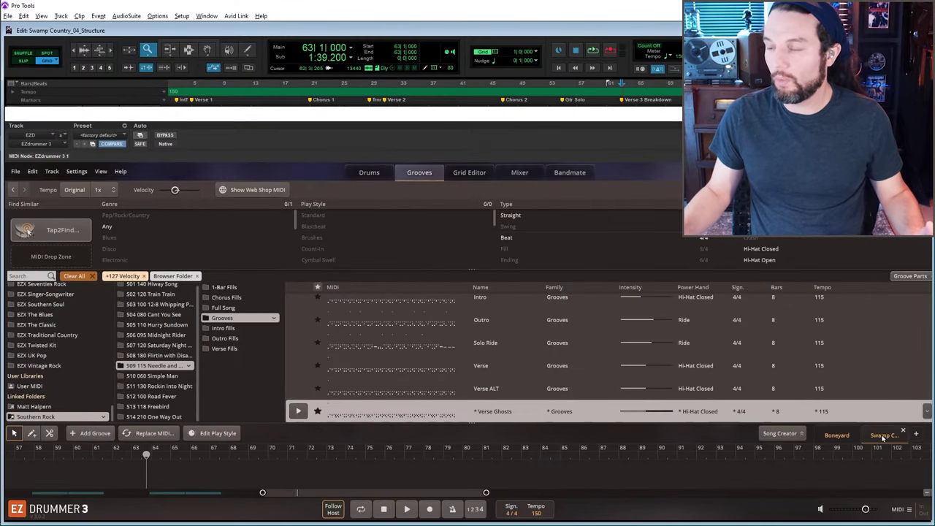
{"action": "left_click", "coordinate": [836, 435]}
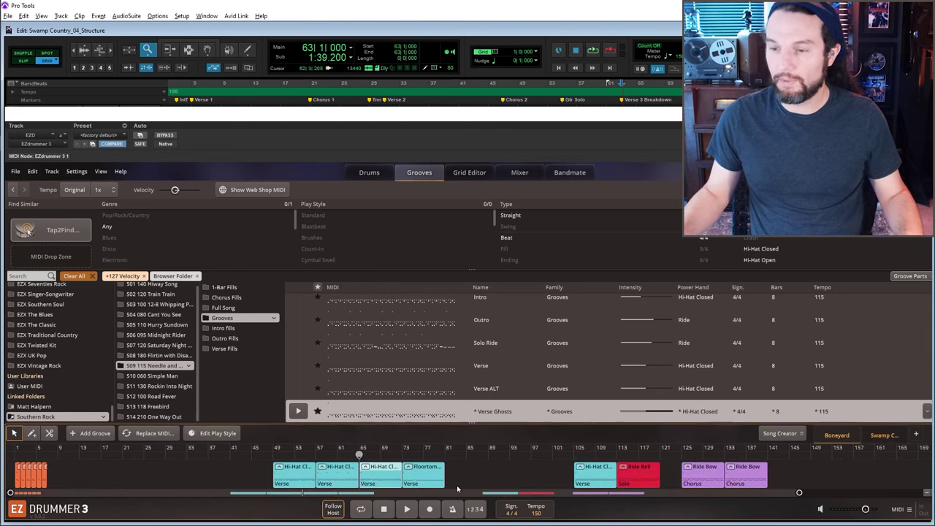
{"action": "left_click", "coordinate": [316, 457]}
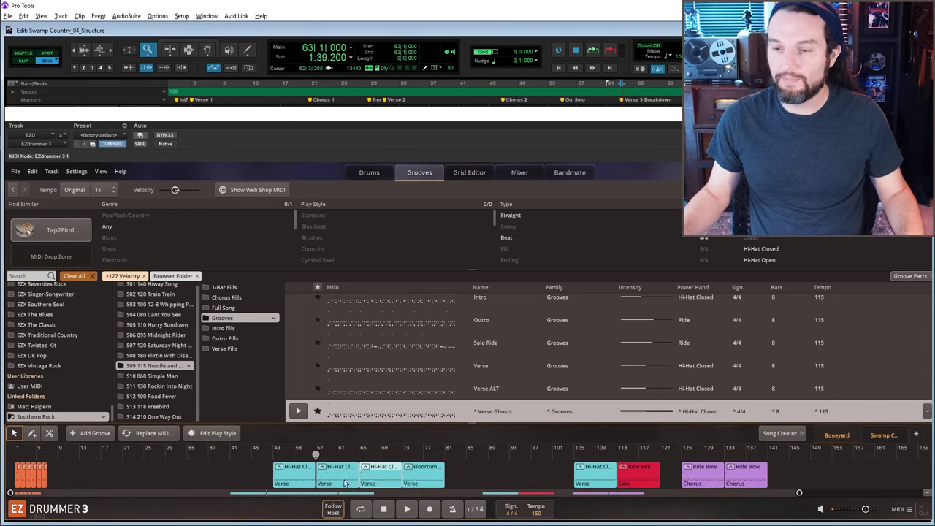
{"action": "right_click", "coordinate": [341, 475]}
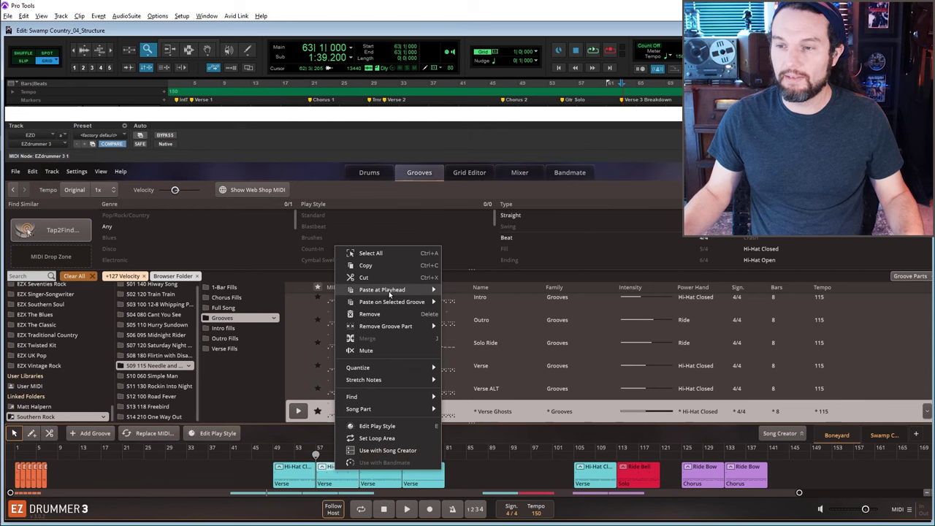
{"action": "left_click", "coordinate": [379, 267]}
{"action": "left_click", "coordinate": [728, 453]}
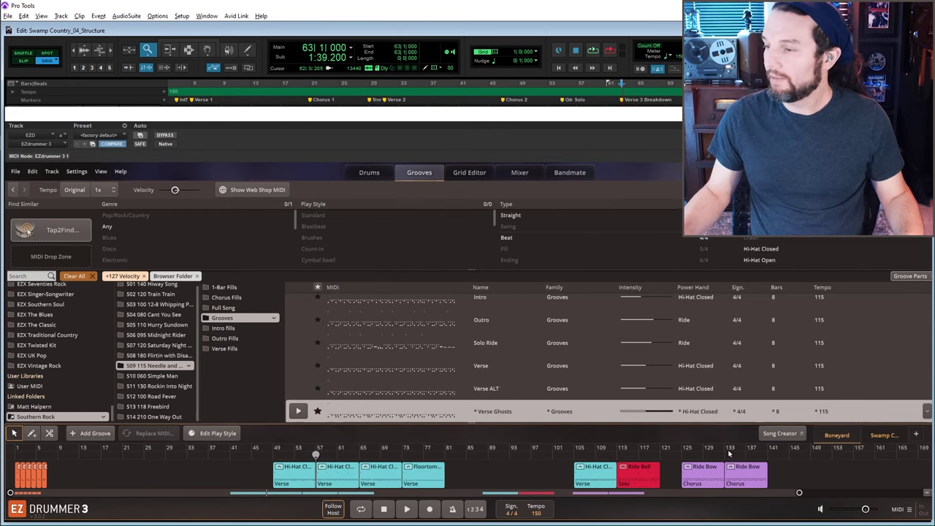
{"action": "left_click", "coordinate": [873, 435]}
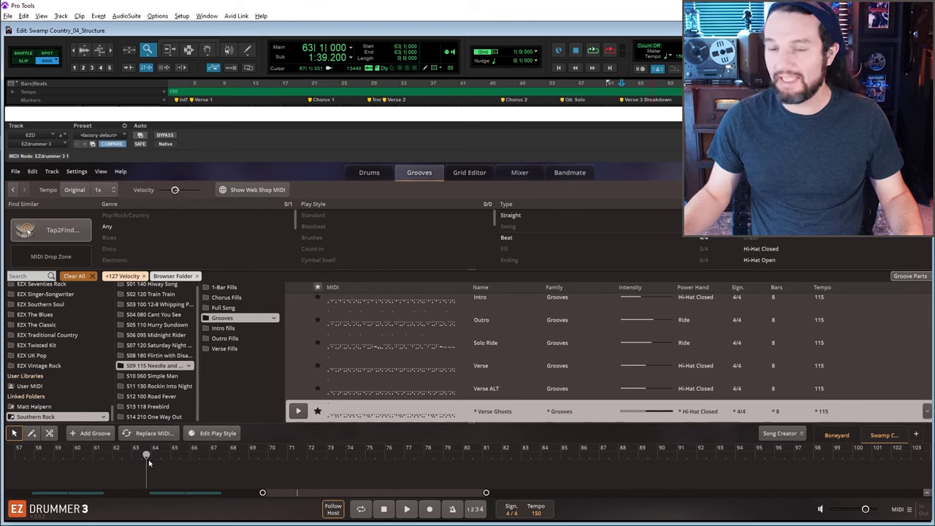
- Paste it at bar 63, duplicate Hi-Hat Closed Edge right after it, and play the breakdown
{"action": "left_click_drag", "start_coordinate": [148, 459], "coordinate": [133, 460]}
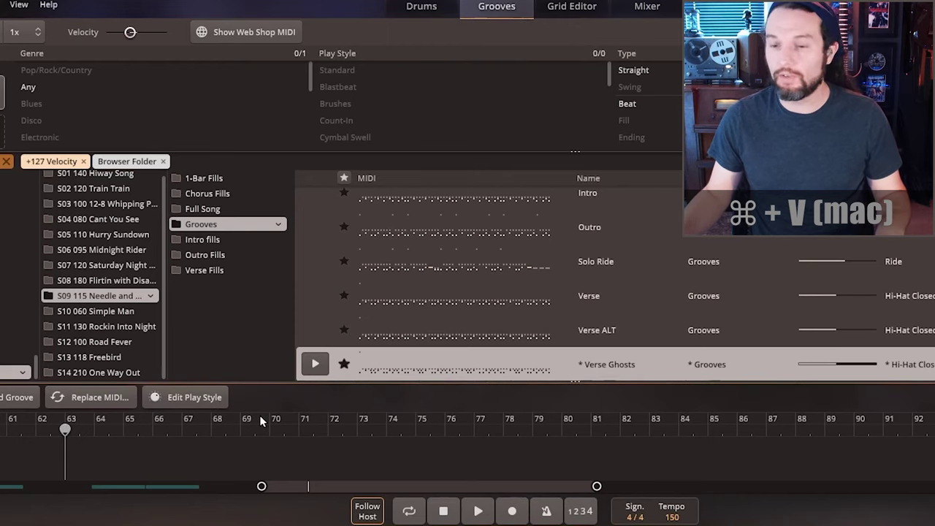
{"action": "key", "text": "super+v"}
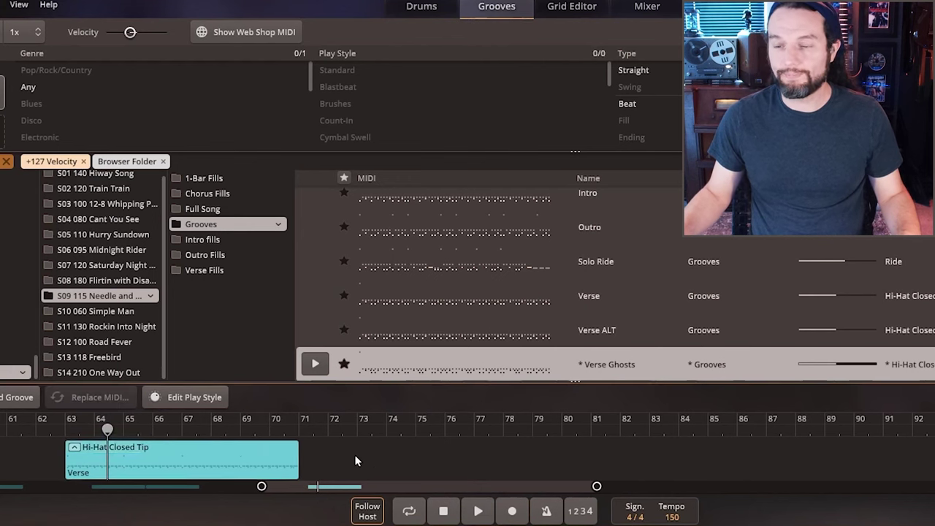
{"action": "scroll", "coordinate": [354, 454], "scroll_direction": "down", "scroll_amount": 3}
{"action": "left_click", "coordinate": [81, 467]}
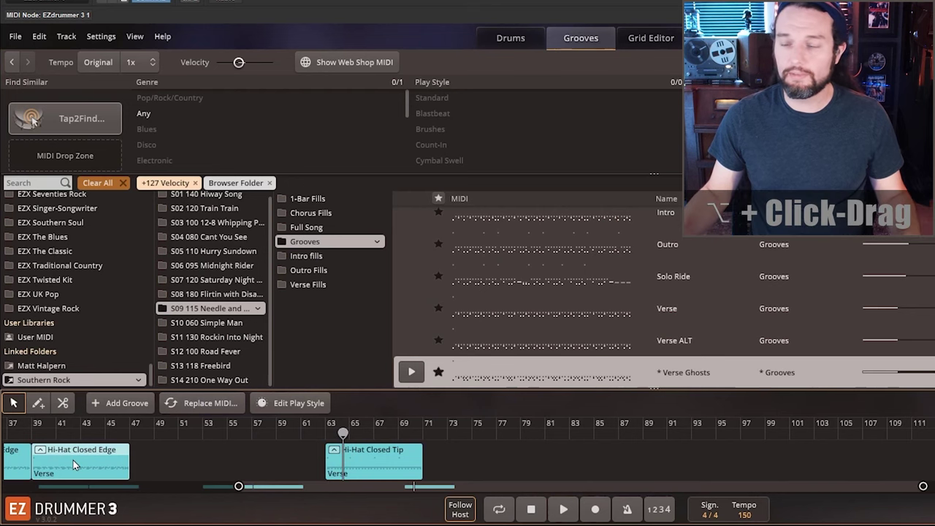
{"action": "left_click_drag", "start_coordinate": [73, 460], "coordinate": [477, 461]}
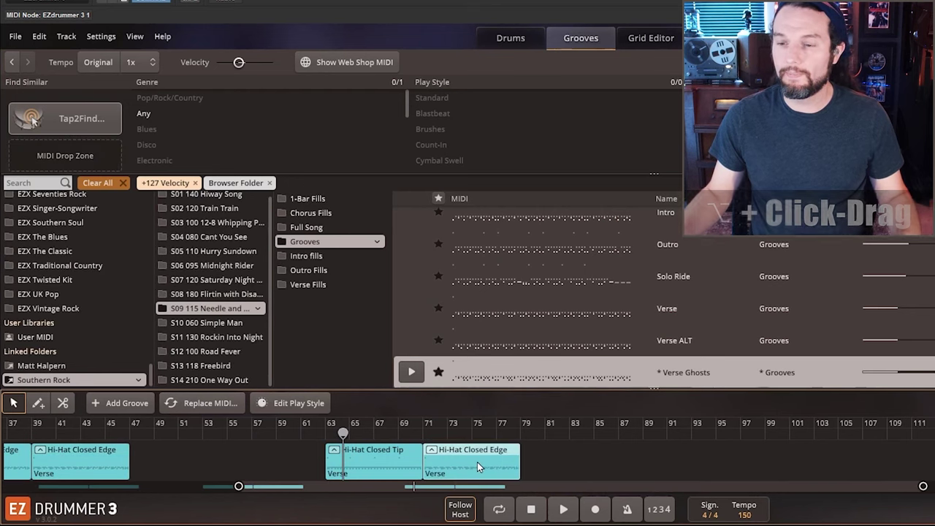
{"action": "key", "text": "space"}
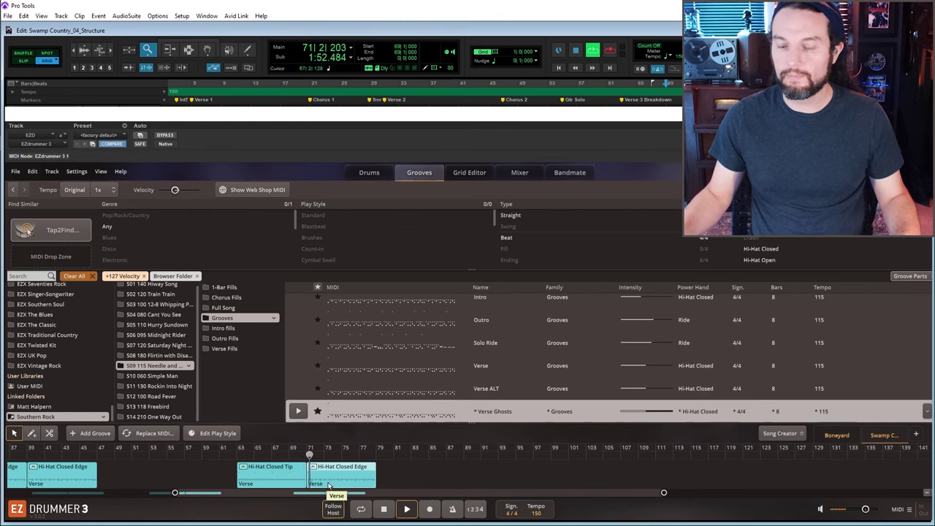
{"action": "key", "text": "space"}
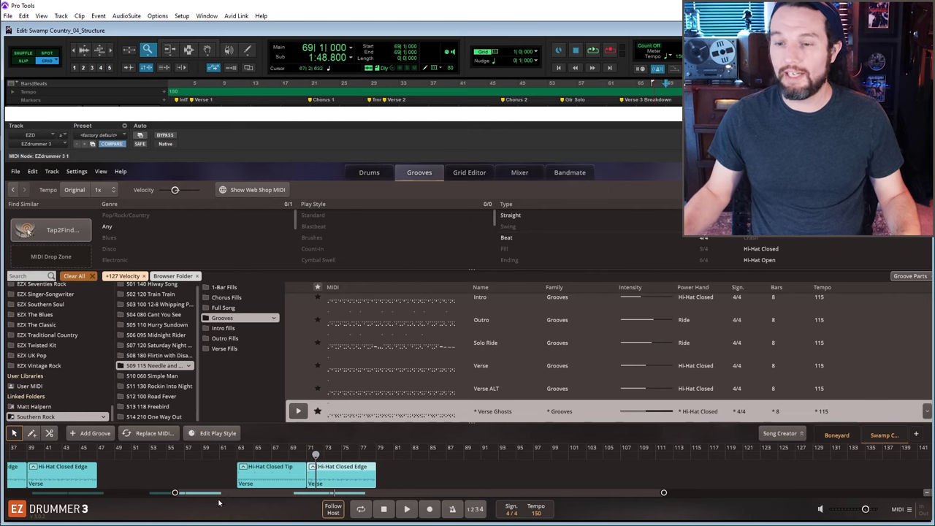
- Scroll to the Boneyard song's chorus parts and audition them
{"action": "left_click_drag", "start_coordinate": [175, 493], "coordinate": [10, 493]}
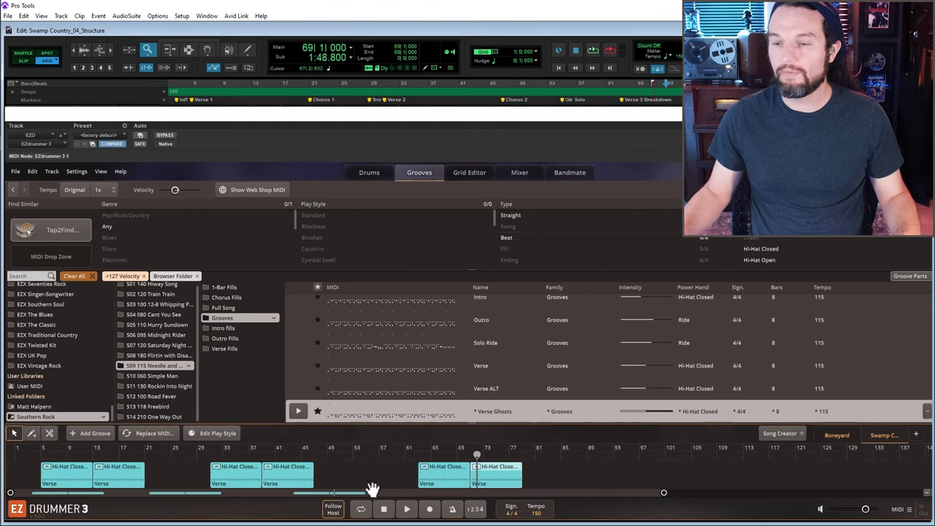
{"action": "left_click_drag", "start_coordinate": [665, 491], "coordinate": [798, 491]}
{"action": "left_click", "coordinate": [838, 435]}
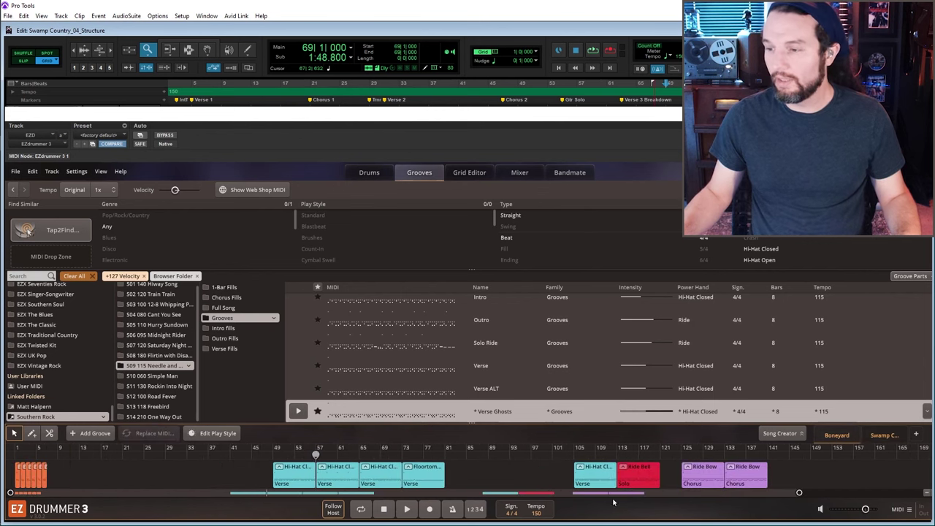
{"action": "left_click", "coordinate": [681, 454]}
{"action": "scroll", "coordinate": [627, 469], "scroll_direction": "right", "scroll_amount": 3}
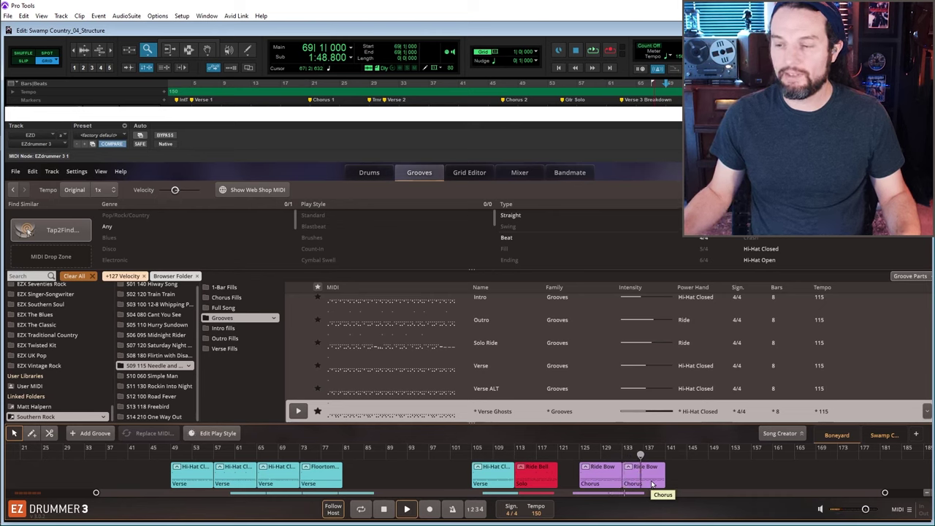
{"action": "key", "text": "space"}
- Copy the Boneyard Chorus part and paste two Ride Bow chorus grooves after the verse pairs
{"action": "left_click", "coordinate": [608, 482]}
{"action": "right_click", "coordinate": [608, 482]}
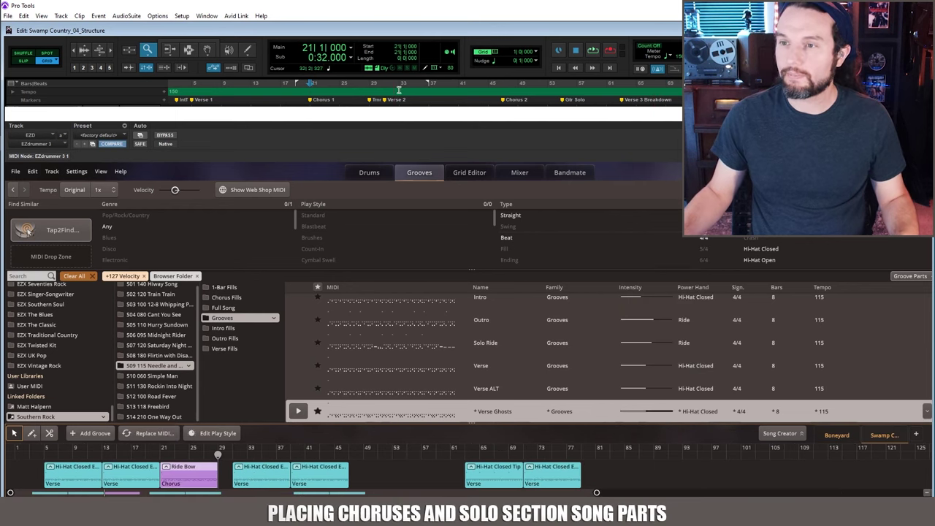
{"action": "key", "text": "ctrl+v"}
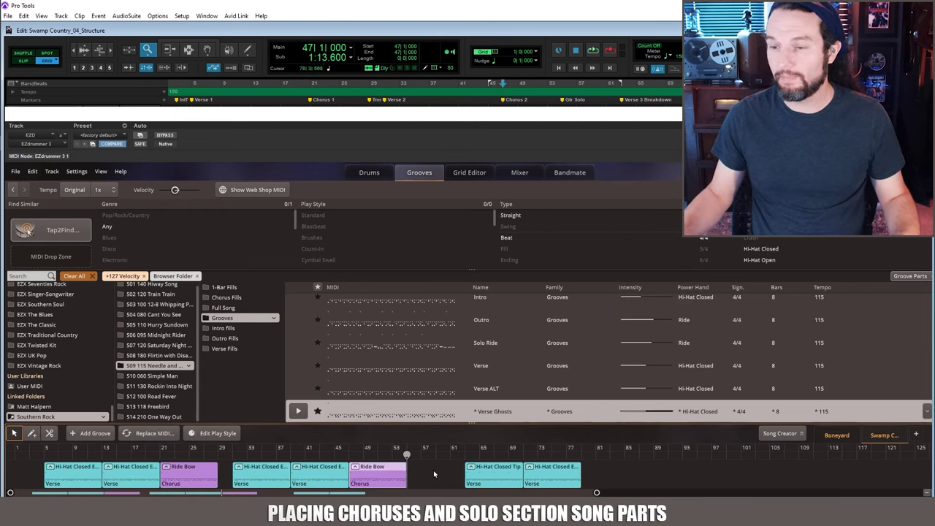
{"action": "key", "text": "ctrl+v"}
{"action": "key", "text": "ctrl+v"}
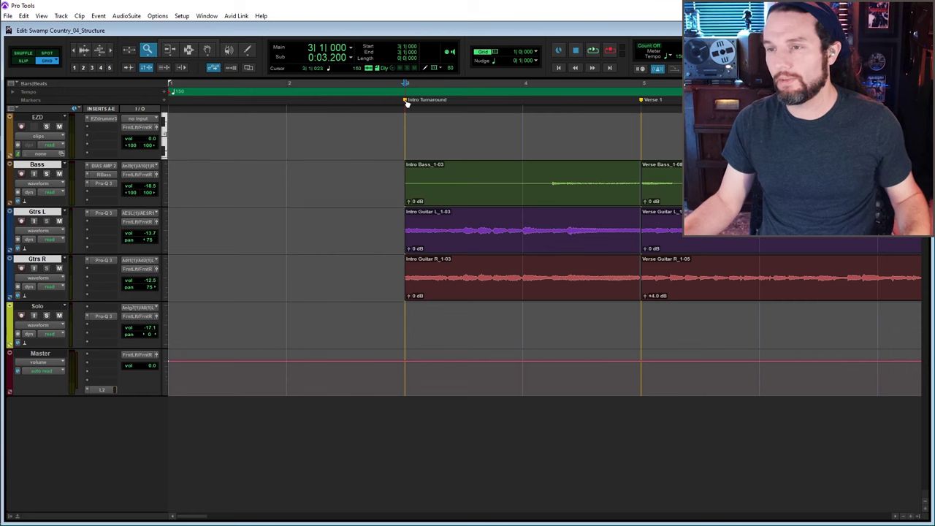
- Play the Pro Tools session from Intro Turnaround, then reopen EZdrummer 3 at the song start
{"action": "key", "text": "space"}
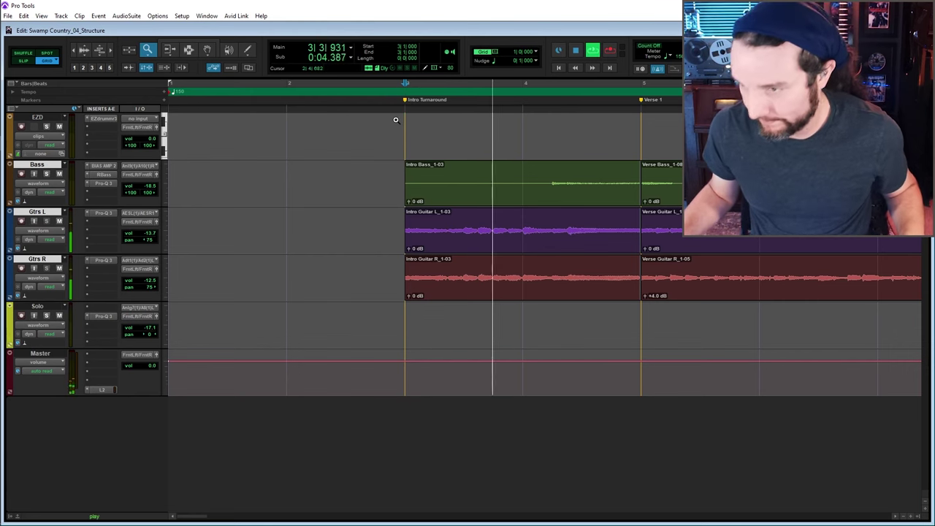
{"action": "key", "text": "space"}
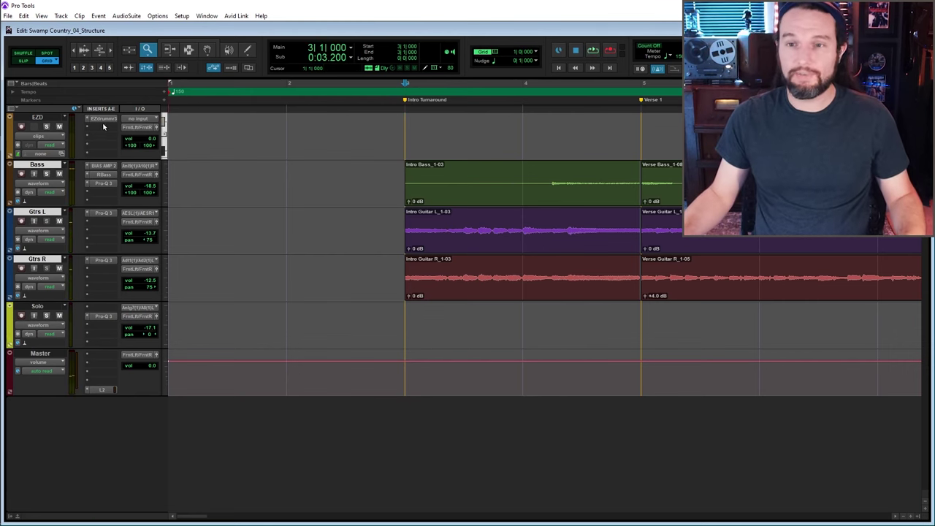
{"action": "left_click", "coordinate": [101, 119]}
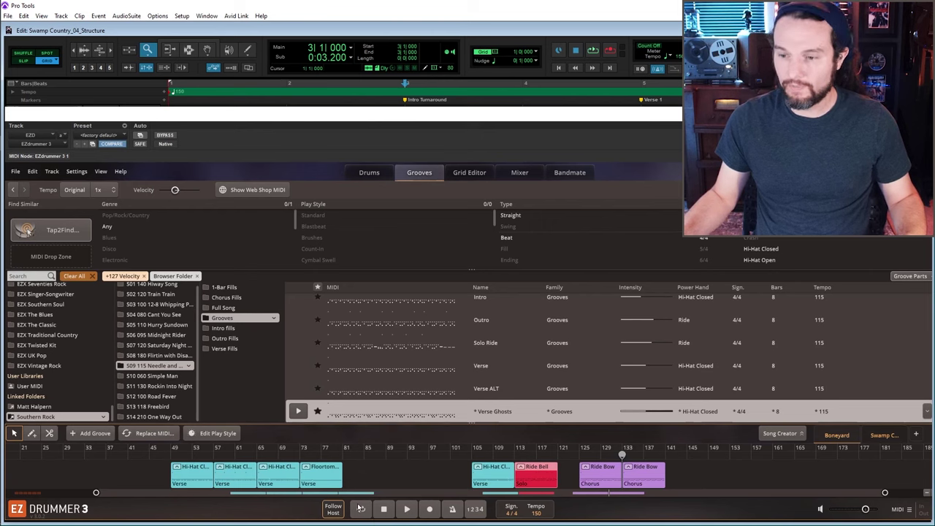
{"action": "left_click", "coordinate": [383, 508]}
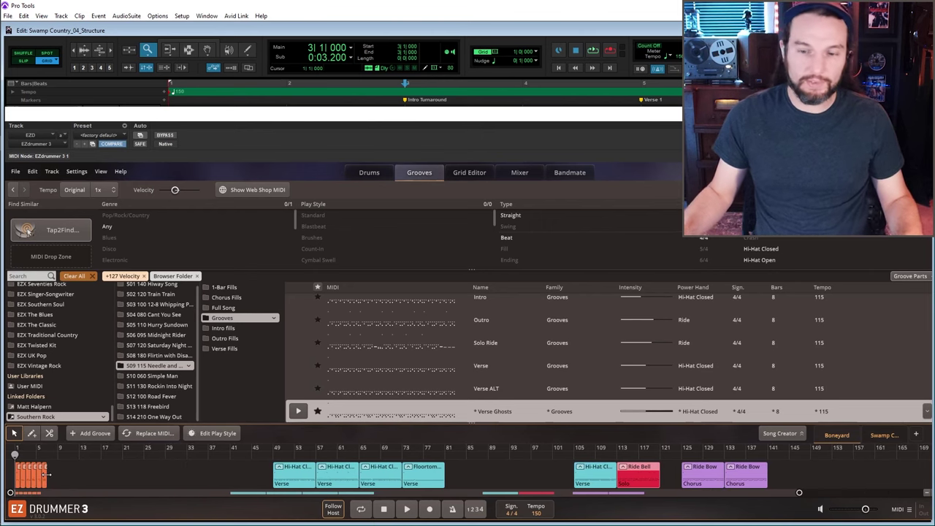
- Browse the Boneyard fill clips in the note grid and drum kit views
{"action": "scroll", "coordinate": [40, 473], "scroll_direction": "up", "scroll_amount": 5}
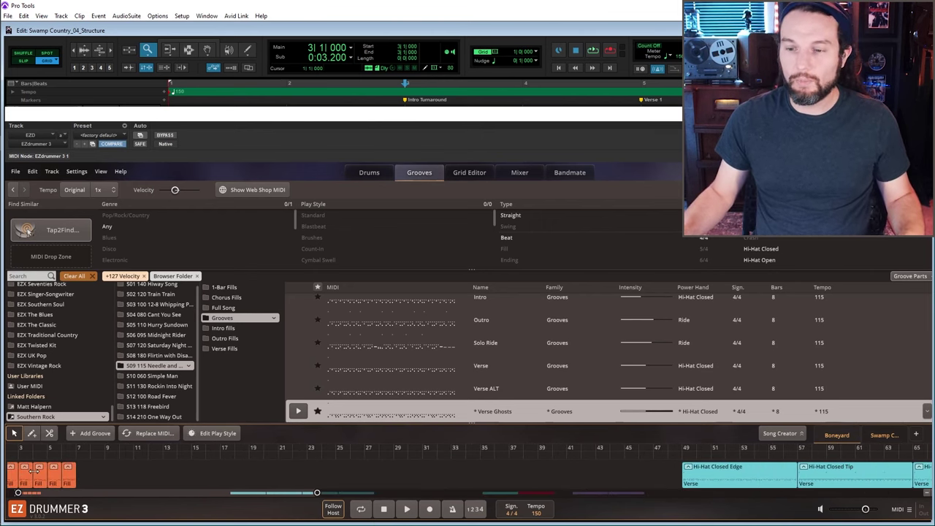
{"action": "left_click_drag", "start_coordinate": [317, 493], "coordinate": [164, 492]}
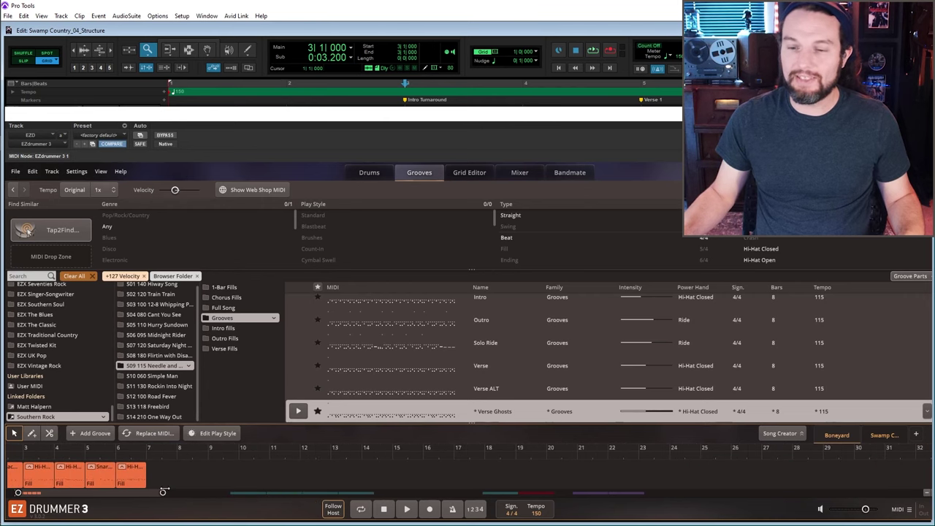
{"action": "left_click_drag", "start_coordinate": [92, 494], "coordinate": [68, 494]}
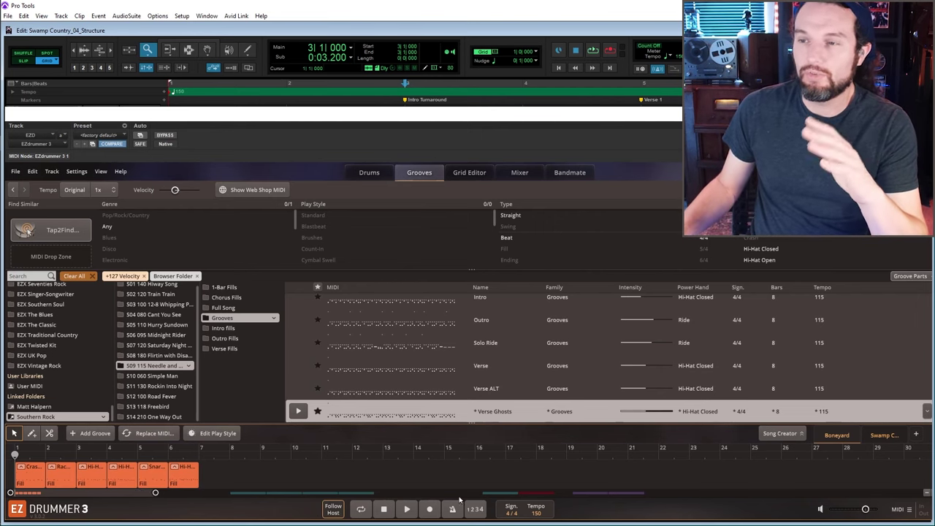
{"action": "left_click", "coordinate": [470, 173]}
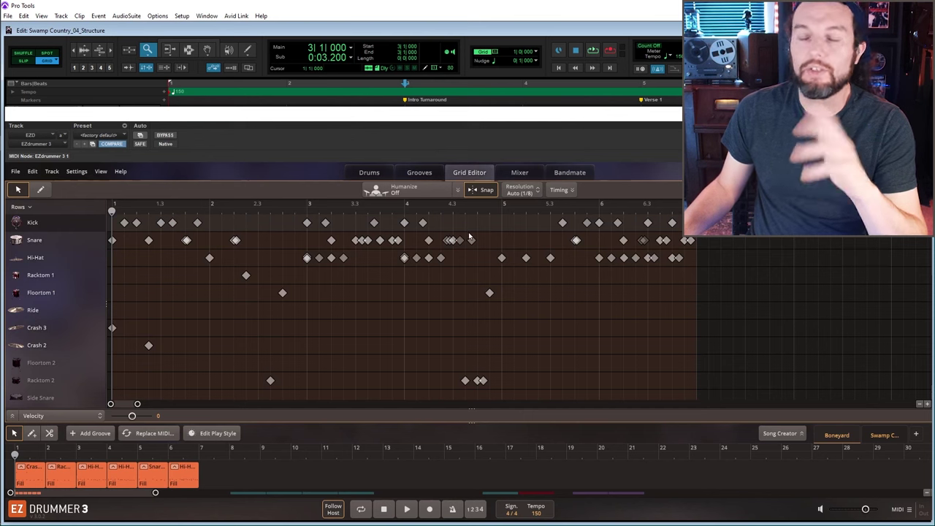
{"action": "left_click", "coordinate": [365, 173]}
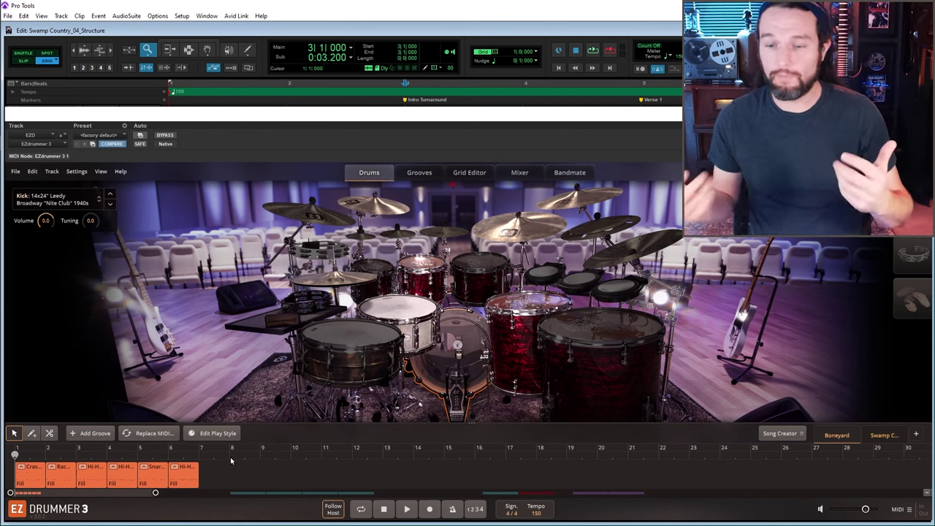
- Audition the fills at bar 5 and near bar 2, then return to Swamp Country near bar 3
{"action": "left_click", "coordinate": [138, 456]}
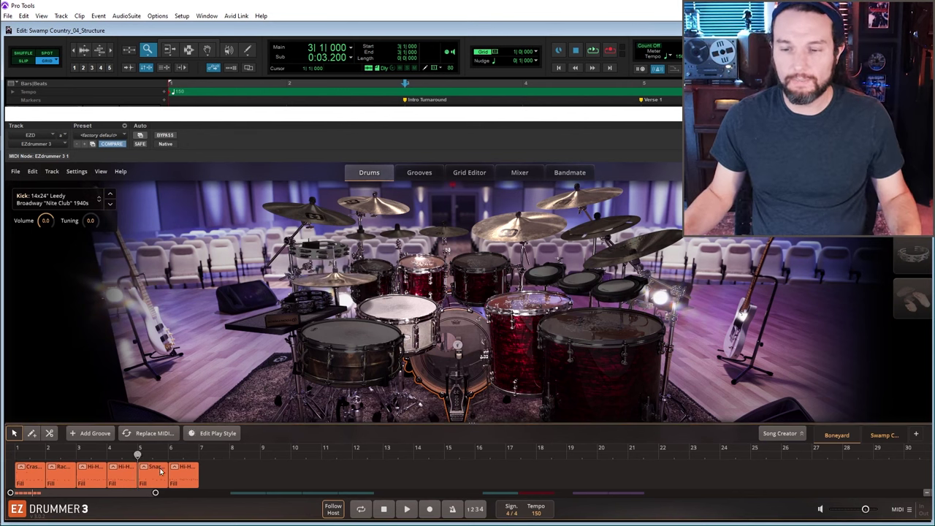
{"action": "key", "text": "space"}
{"action": "key", "text": "space"}
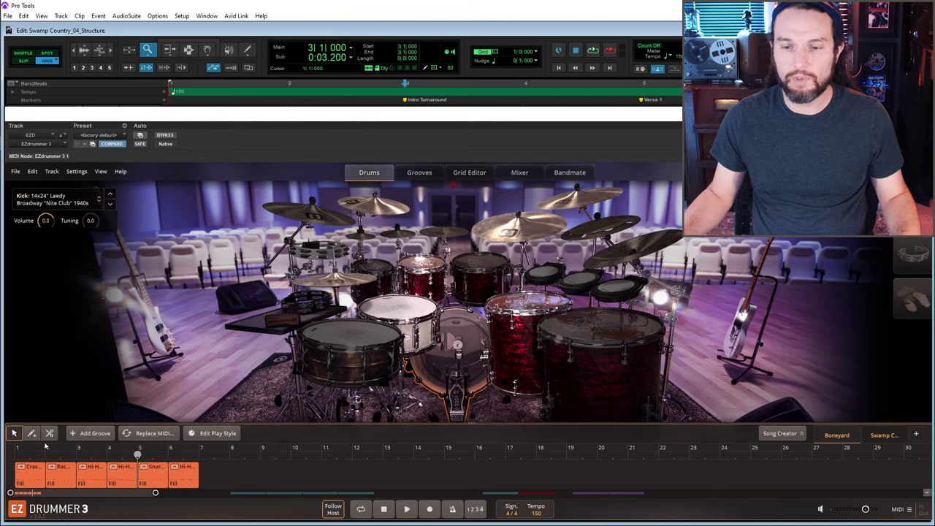
{"action": "left_click", "coordinate": [47, 456]}
{"action": "key", "text": "space"}
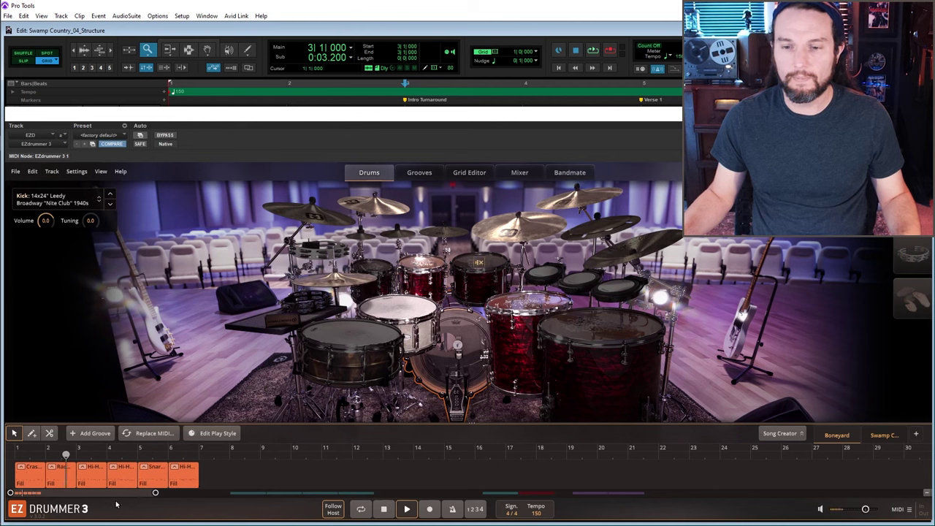
{"action": "key", "text": "space"}
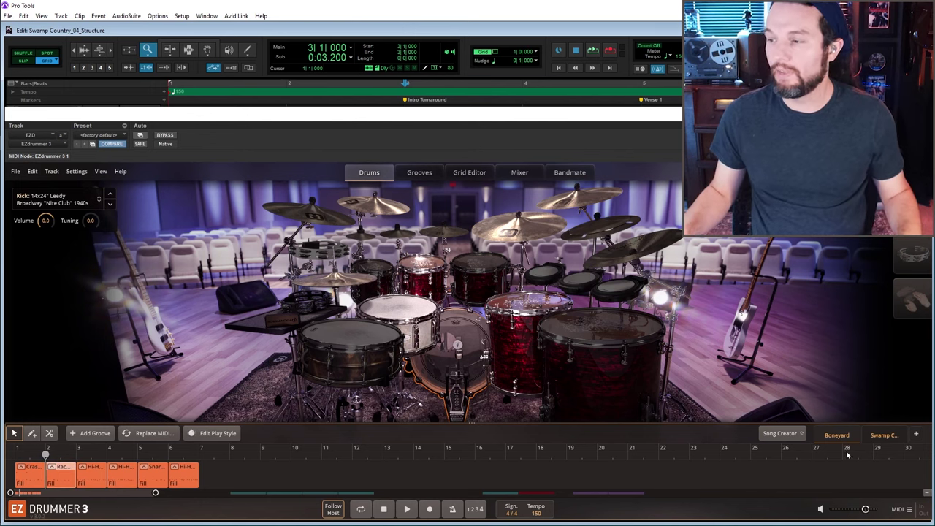
{"action": "left_click", "coordinate": [882, 435]}
{"action": "left_click", "coordinate": [30, 456]}
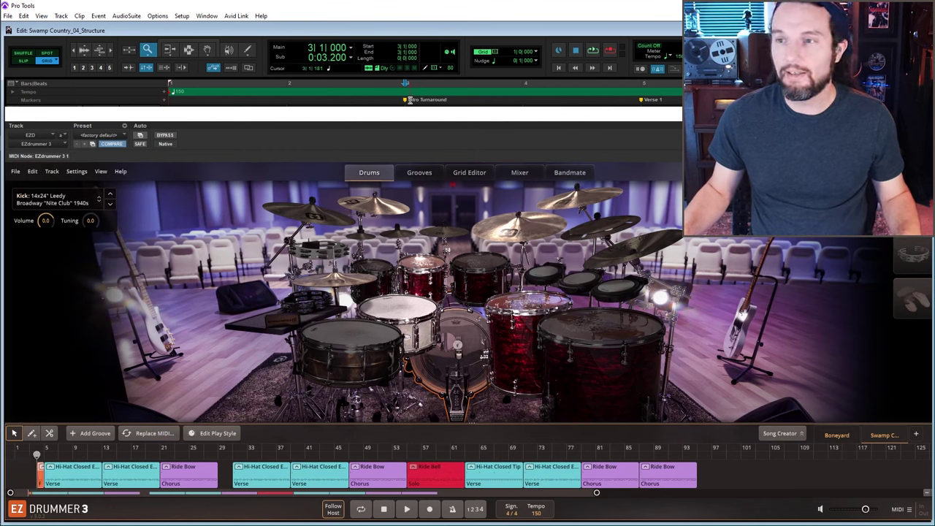
- Copy the intro fill to just before the bar-31 second verse and play through it from bar 29
{"action": "key", "text": "space"}
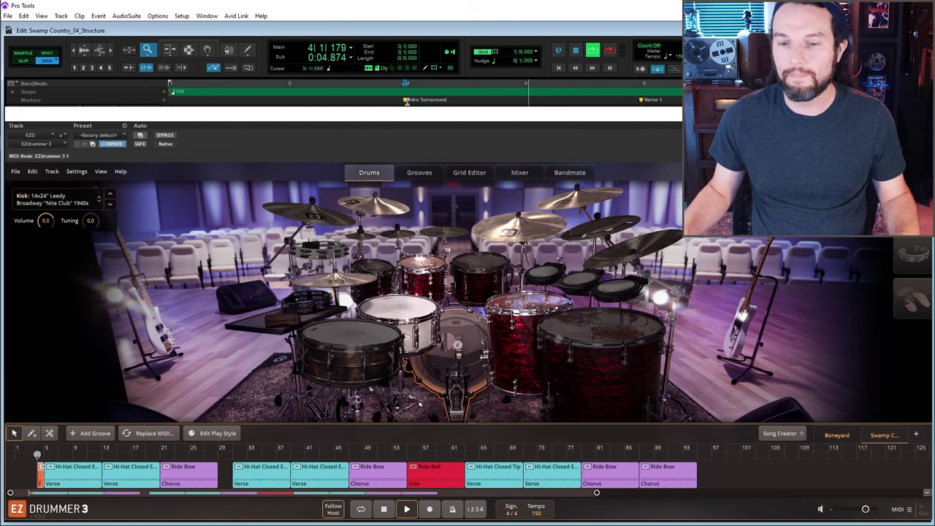
{"action": "key", "text": "space"}
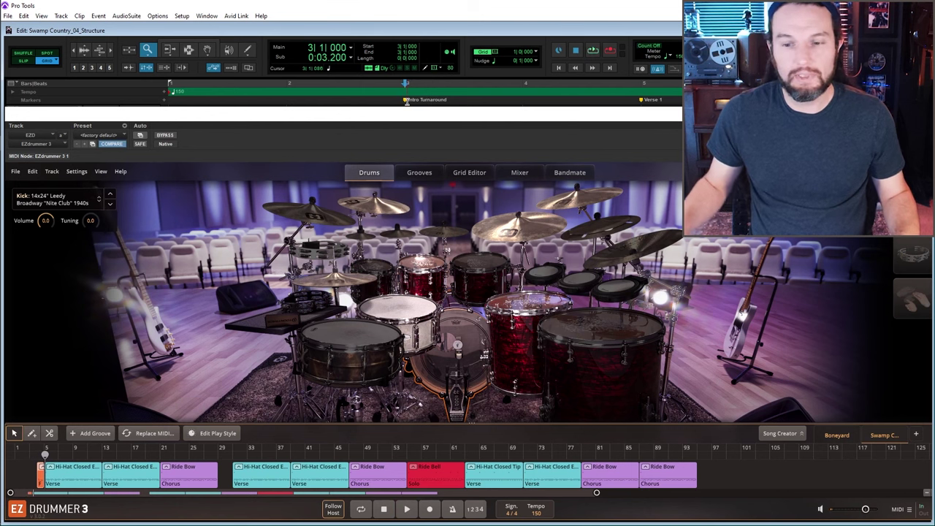
{"action": "left_click", "coordinate": [64, 473]}
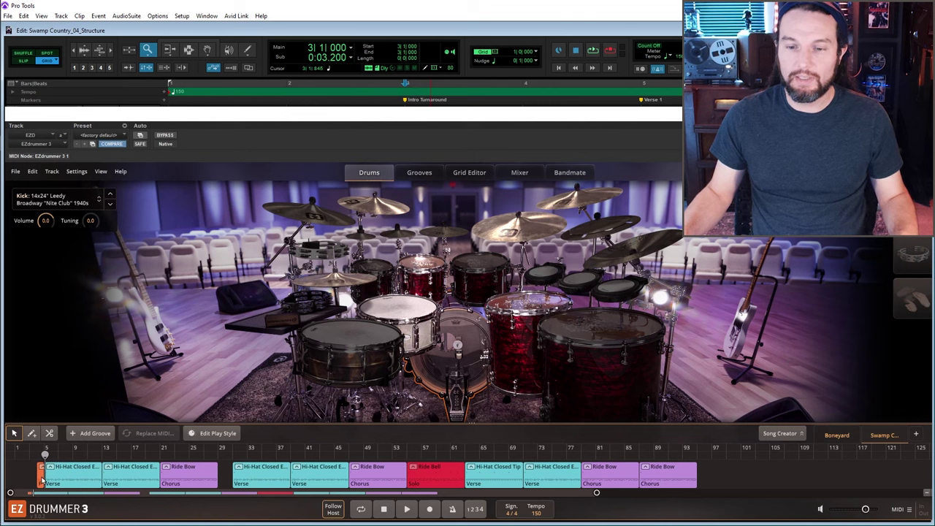
{"action": "left_click_drag", "start_coordinate": [42, 479], "coordinate": [230, 479]}
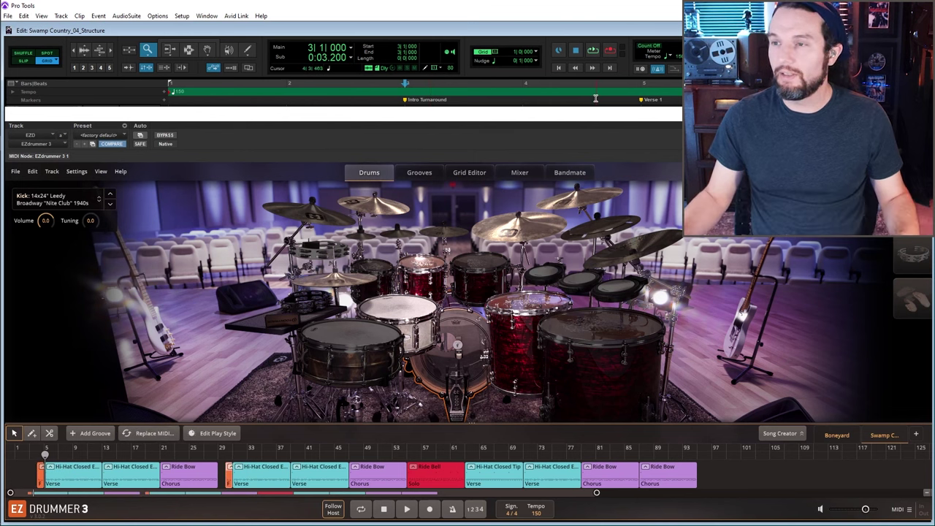
{"action": "key", "text": "r"}
{"action": "key", "text": "r"}
{"action": "key", "text": "r"}
{"action": "key", "text": "r"}
{"action": "left_click", "coordinate": [376, 100]}
{"action": "key", "text": "space"}
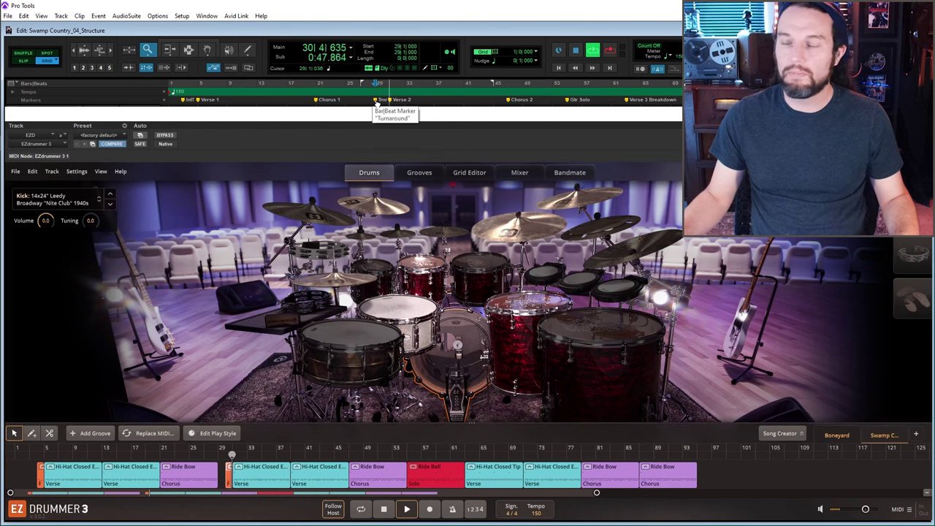
{"action": "key", "text": "space"}
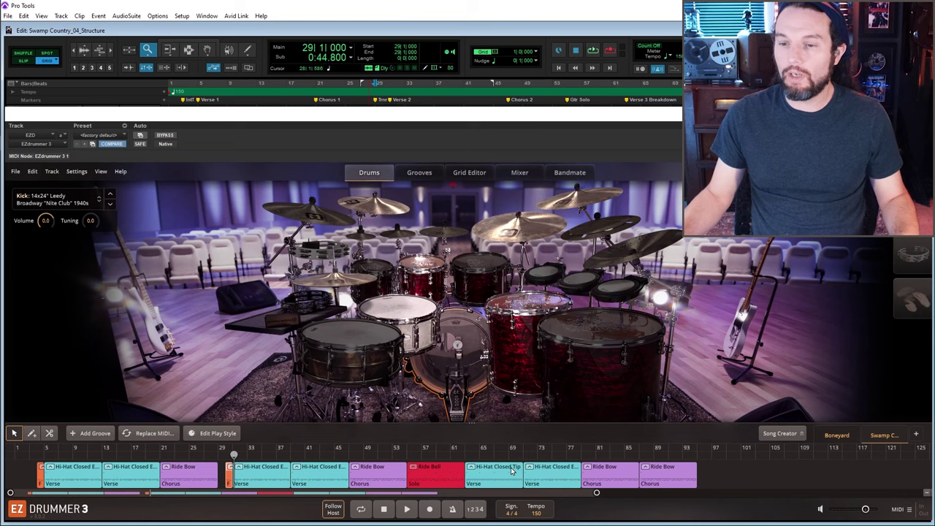
- Add a Boneyard fill after the final chorus near bar 93 and play the ending
{"action": "scroll", "coordinate": [591, 475], "scroll_direction": "right", "scroll_amount": 3}
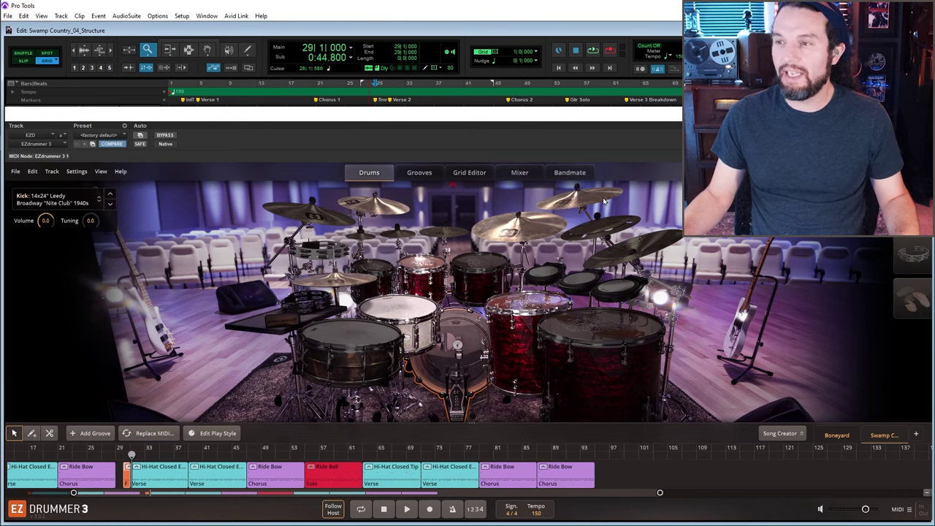
{"action": "key", "text": "ctrl+a"}
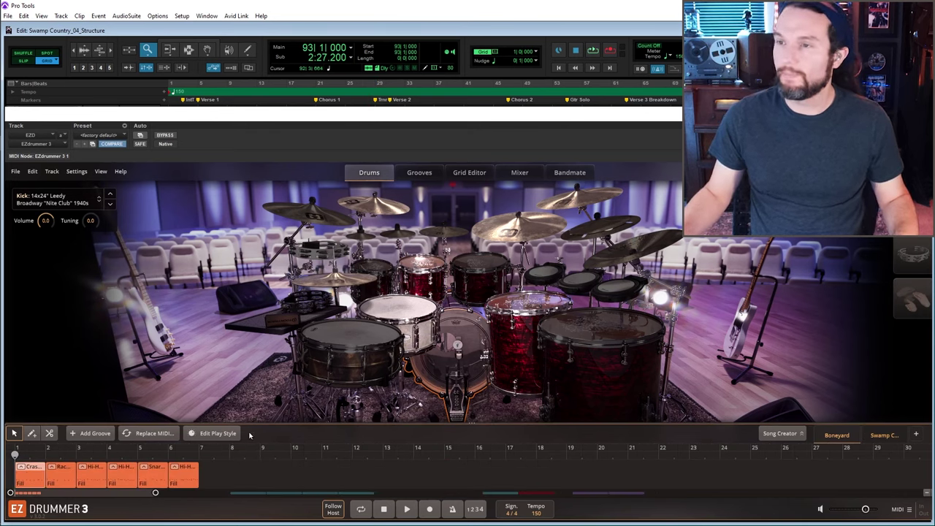
{"action": "left_click", "coordinate": [596, 454]}
{"action": "key", "text": "space"}
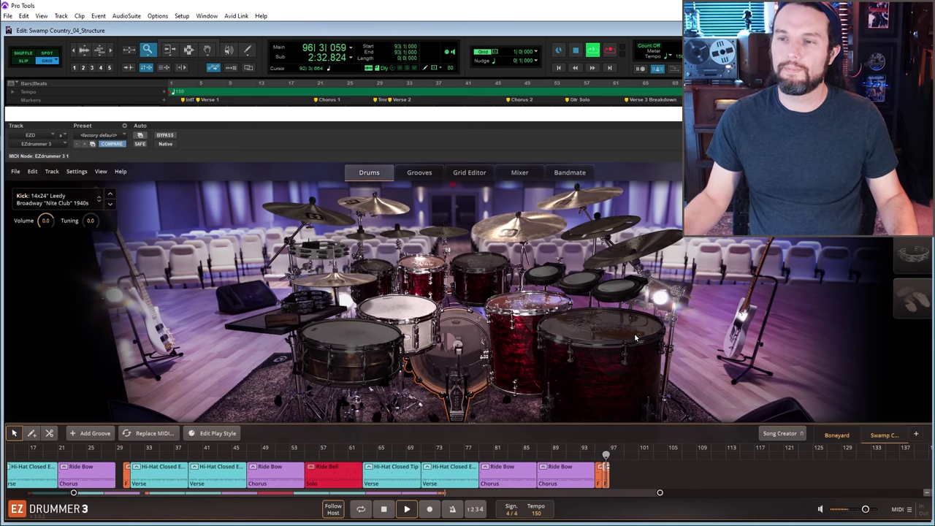
{"action": "key", "text": "space"}
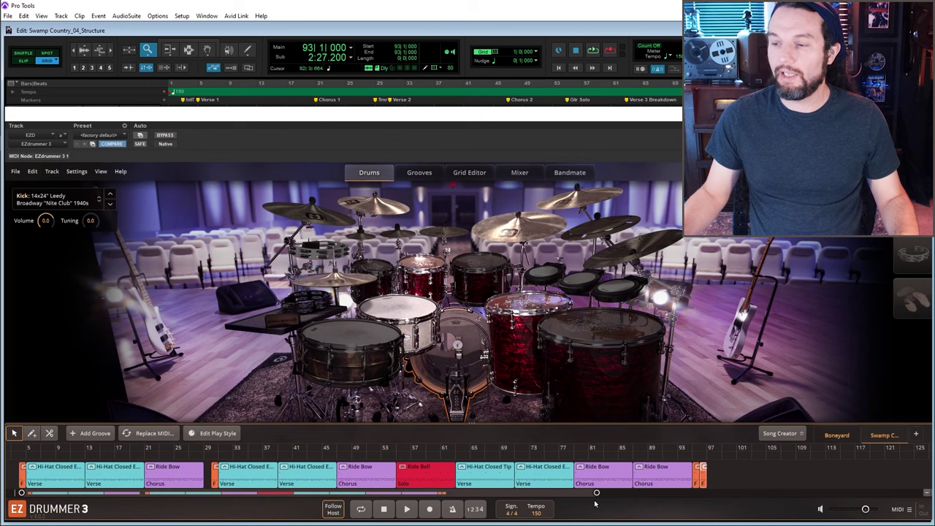
- Zoom the Swamp Country song track in so the clips appear wider
{"action": "left_click_drag", "start_coordinate": [597, 493], "coordinate": [455, 492]}
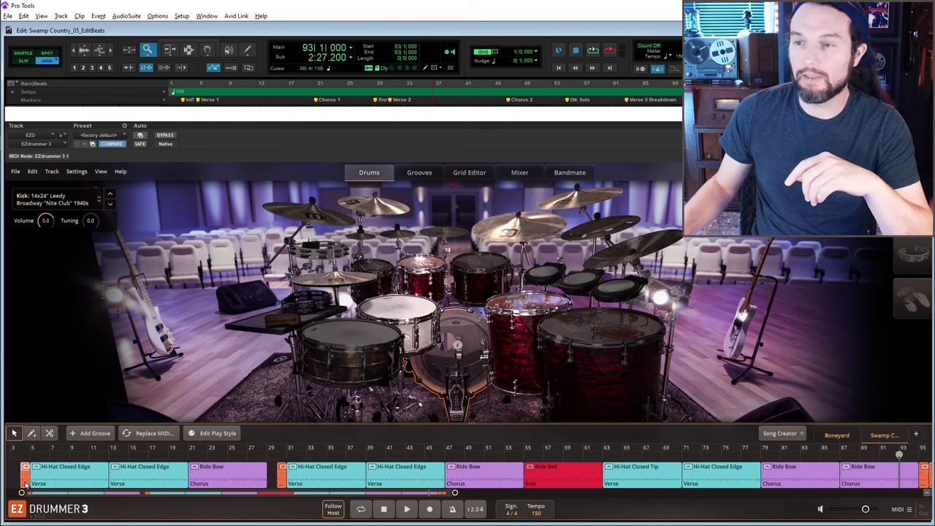
- Open the orange intro fill clip in the Grid Editor and zoom in on its hits
{"action": "double_click", "coordinate": [26, 484]}
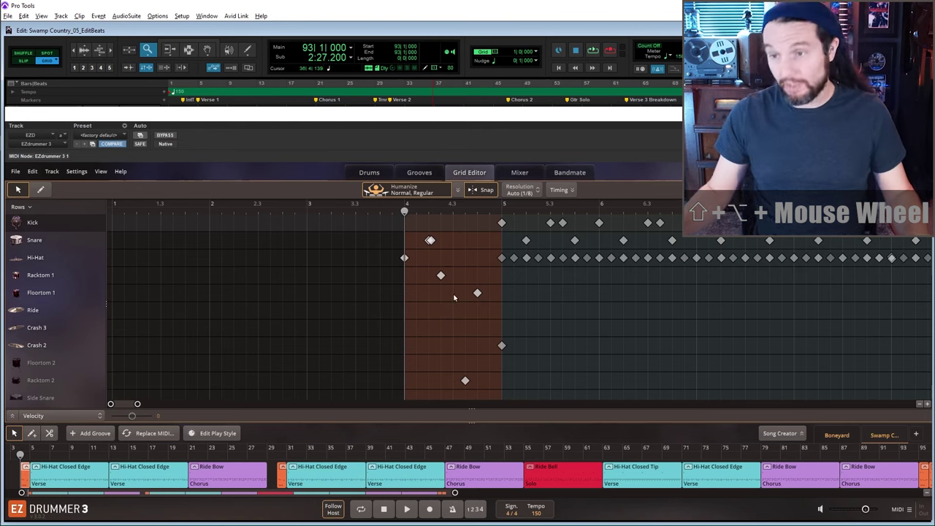
{"action": "scroll", "coordinate": [453, 298], "scroll_direction": "up", "scroll_amount": 2}
{"action": "scroll", "coordinate": [452, 297], "scroll_direction": "up", "scroll_amount": 3}
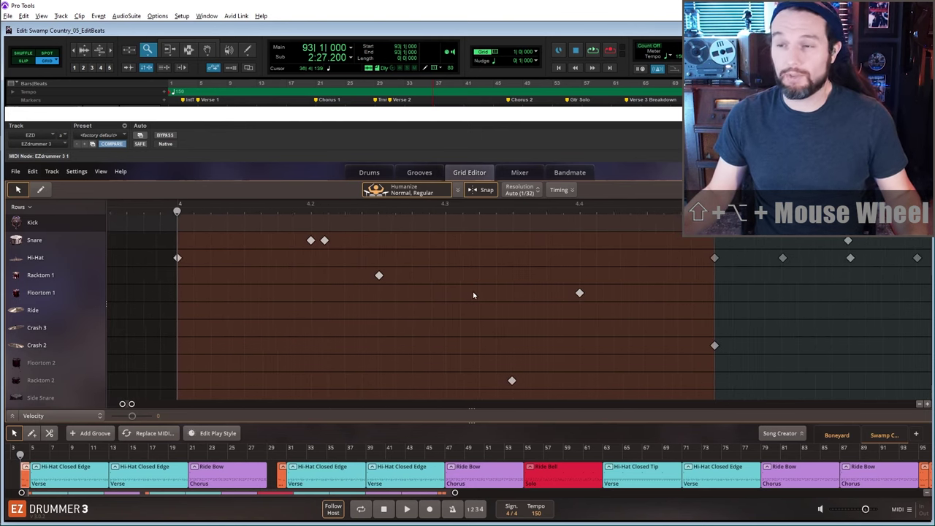
{"action": "scroll", "coordinate": [472, 295], "scroll_direction": "up", "scroll_amount": 1}
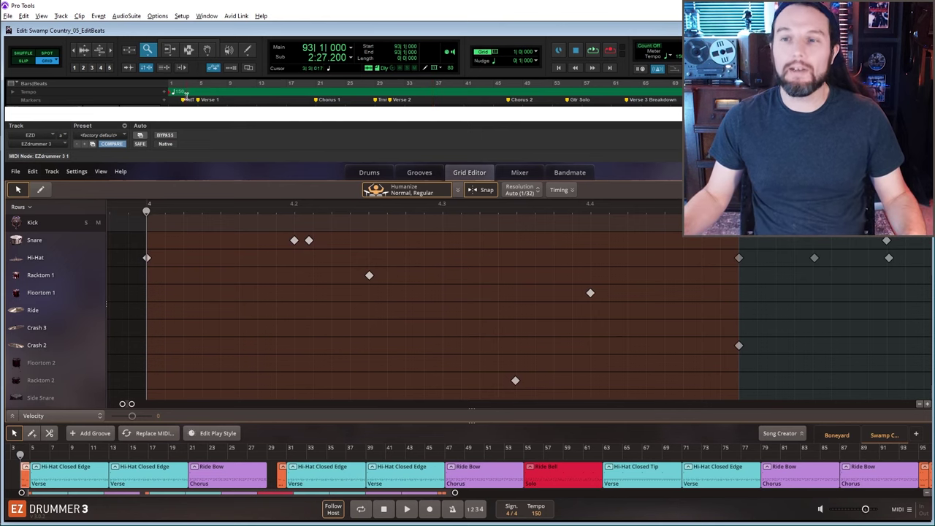
- Set the Main counter to bar 4 and play the intro fill
{"action": "left_click", "coordinate": [308, 52]}
{"action": "type", "text": "41"}
{"action": "key", "text": "Return"}
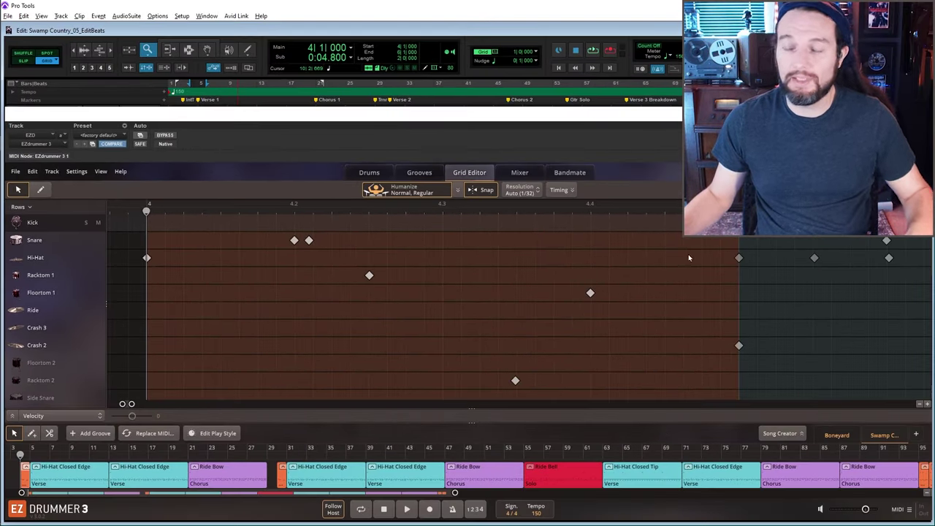
{"action": "key", "text": "space"}
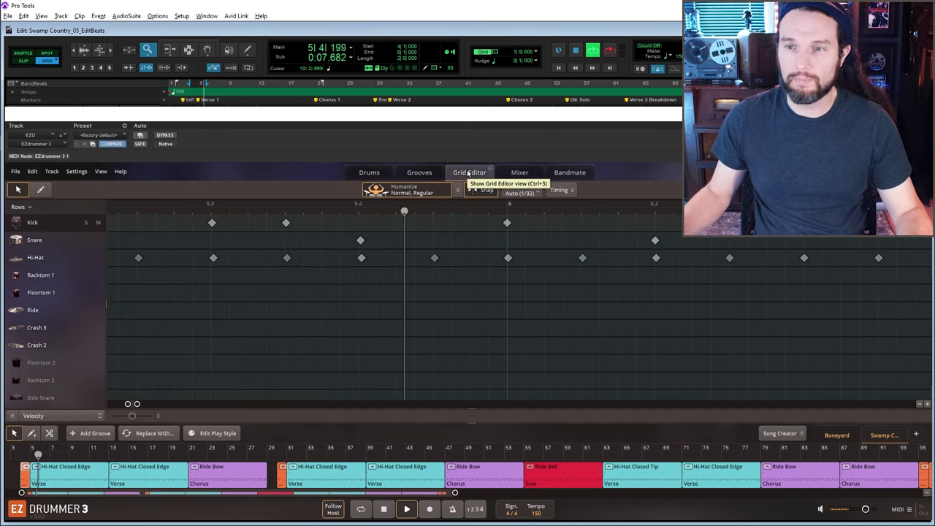
{"action": "key", "text": "space"}
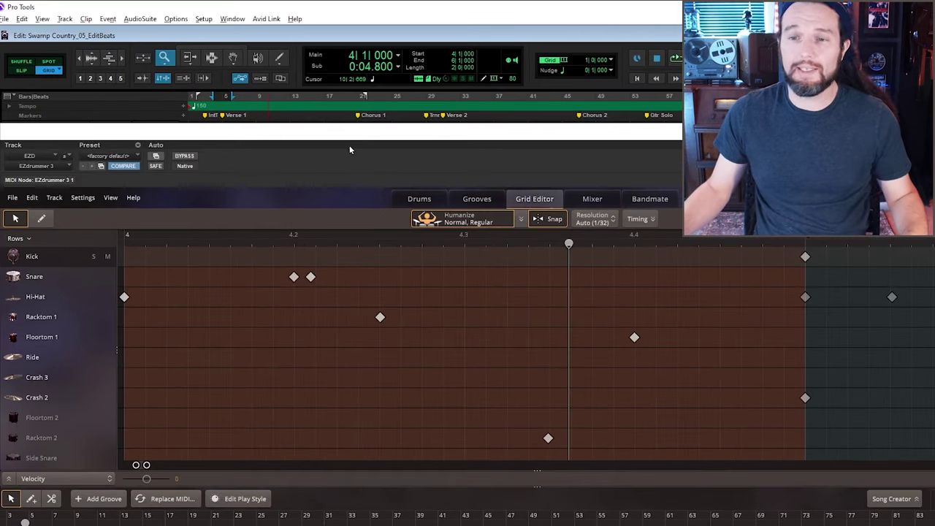
- Move the two snare hits earlier and set the grid resolution to 1/8
{"action": "left_click_drag", "start_coordinate": [272, 261], "coordinate": [327, 287]}
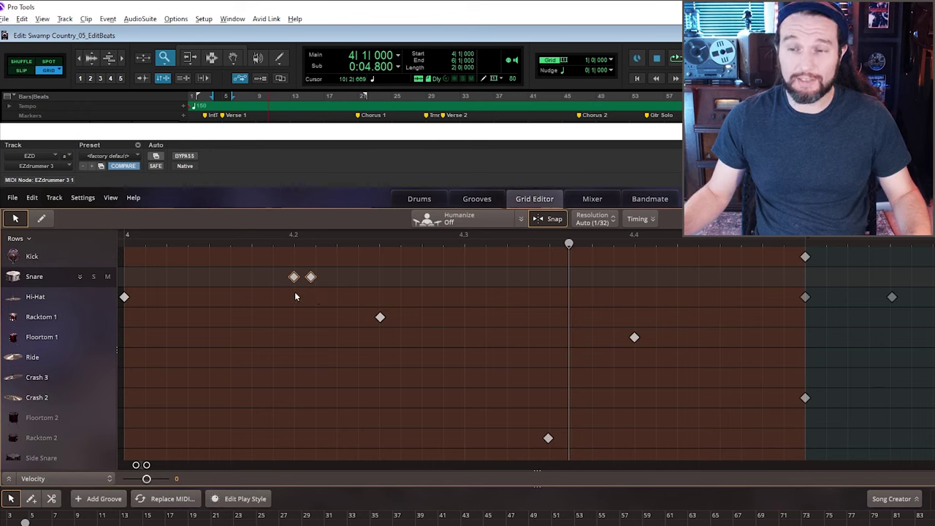
{"action": "left_click_drag", "start_coordinate": [293, 276], "coordinate": [270, 281]}
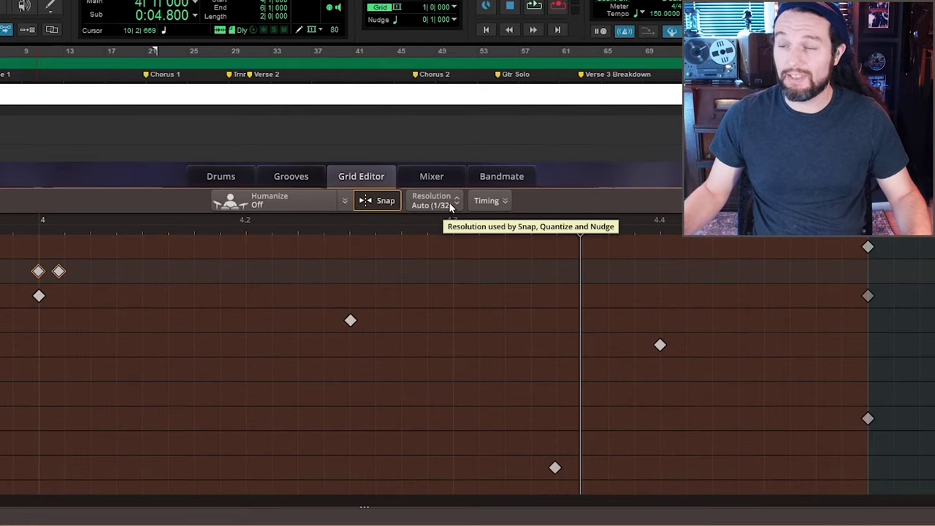
{"action": "left_click", "coordinate": [449, 203]}
{"action": "left_click", "coordinate": [445, 326]}
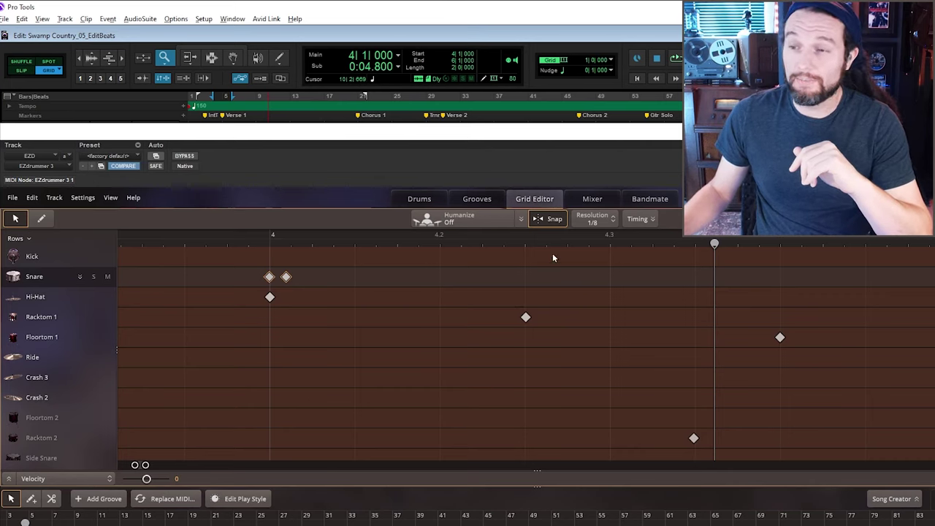
- Place the playback position in the fill and pencil in a kick hit just after beat 4
{"action": "left_click", "coordinate": [501, 256]}
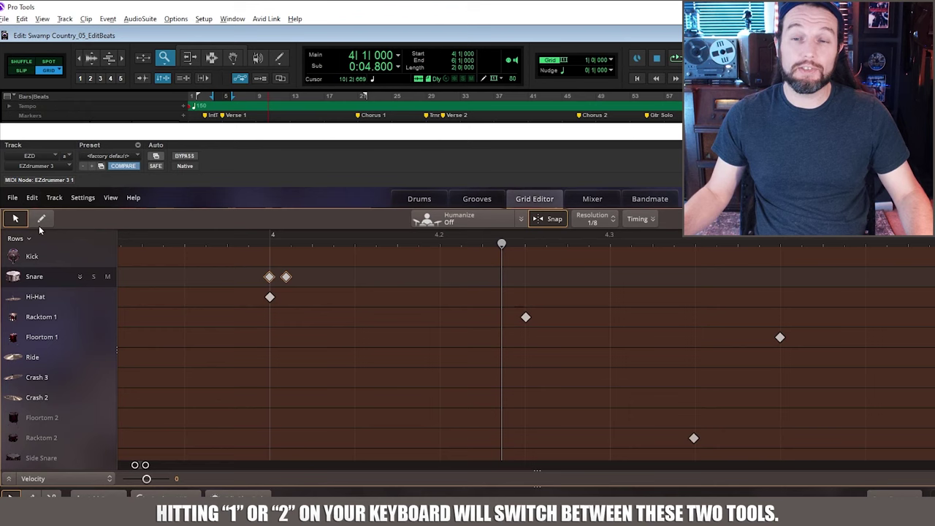
{"action": "key", "text": "2"}
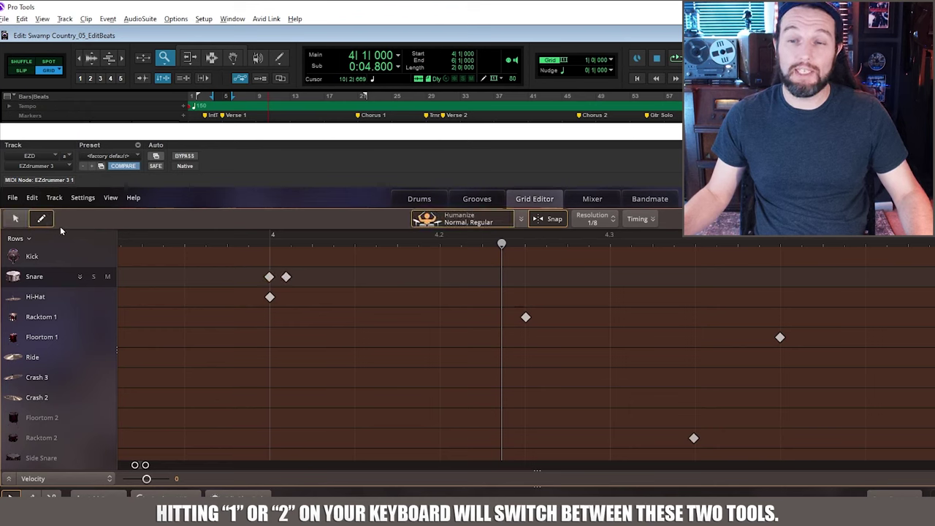
{"action": "key", "text": "1"}
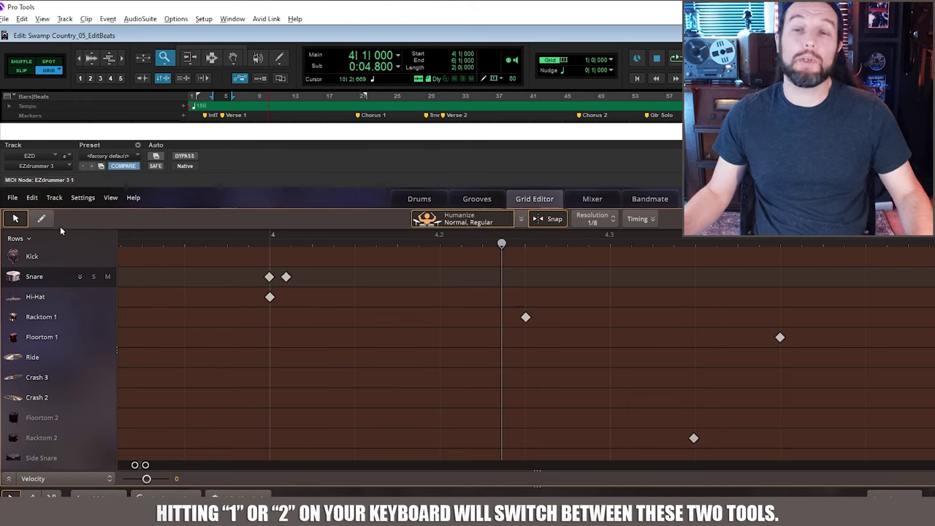
{"action": "key", "text": "2"}
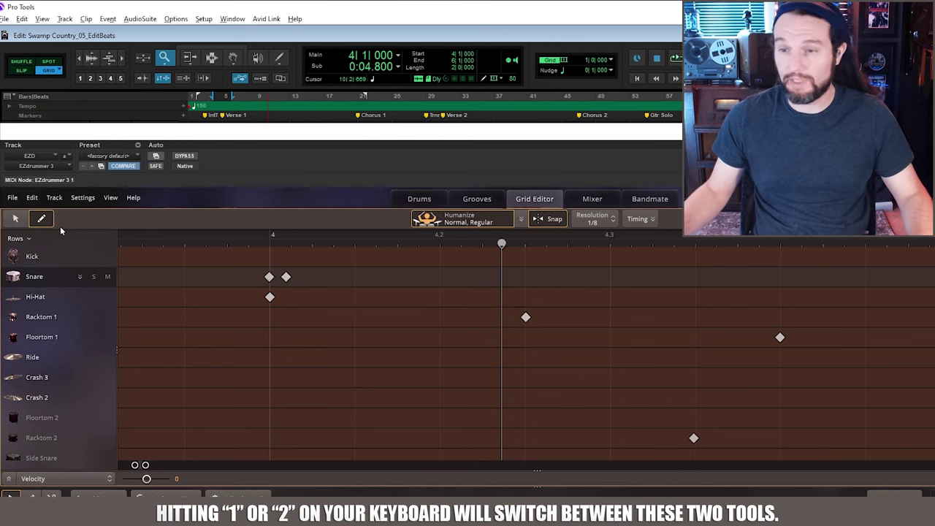
{"action": "left_click", "coordinate": [352, 261]}
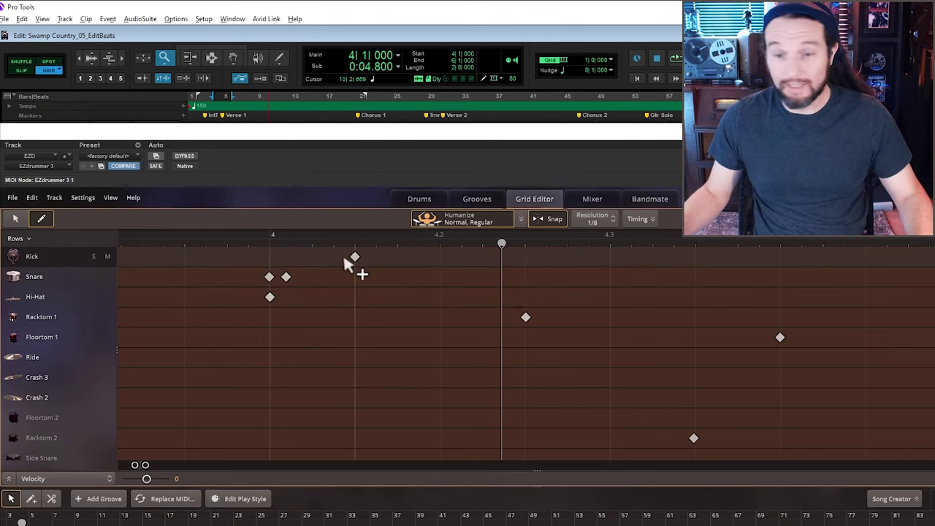
- Raise the new kick's velocity to 104, then add a snare at beat 4.2 and a second kick
{"action": "left_click", "coordinate": [7, 479]}
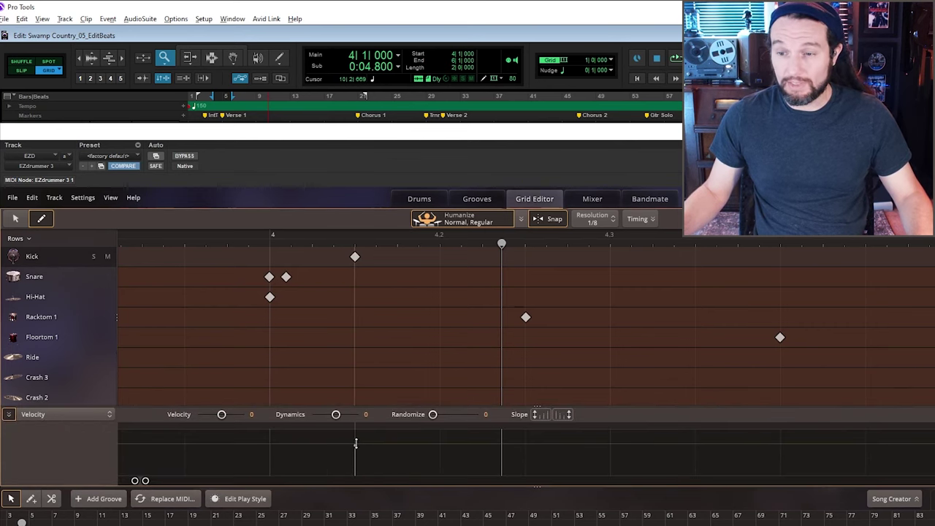
{"action": "left_click_drag", "start_coordinate": [355, 442], "coordinate": [356, 439]}
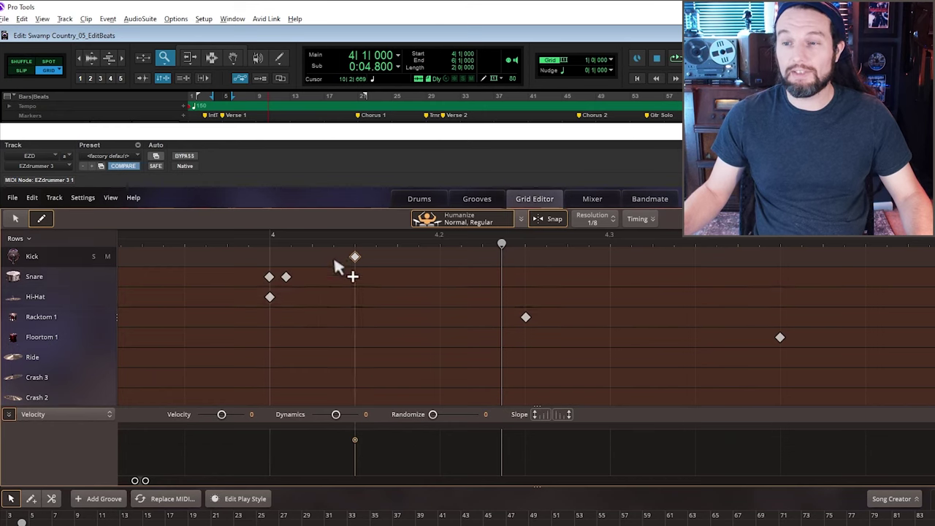
{"action": "left_click", "coordinate": [440, 278]}
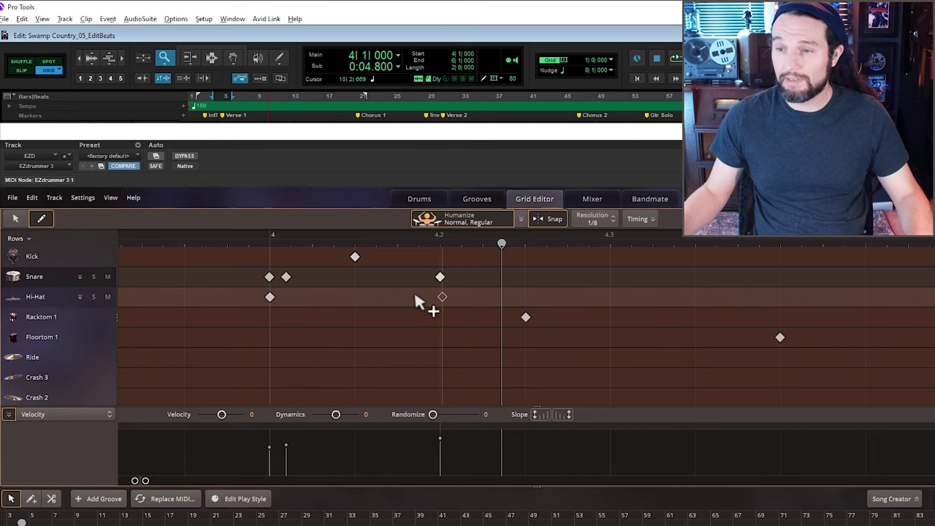
{"action": "left_click", "coordinate": [524, 259]}
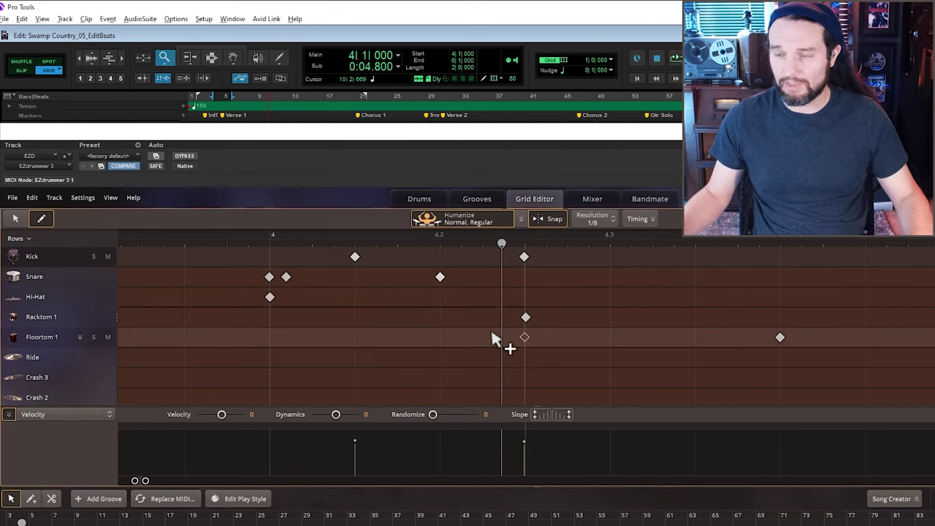
- Delete the Racktom 1 note and play back the edited fill
{"action": "left_click", "coordinate": [436, 276]}
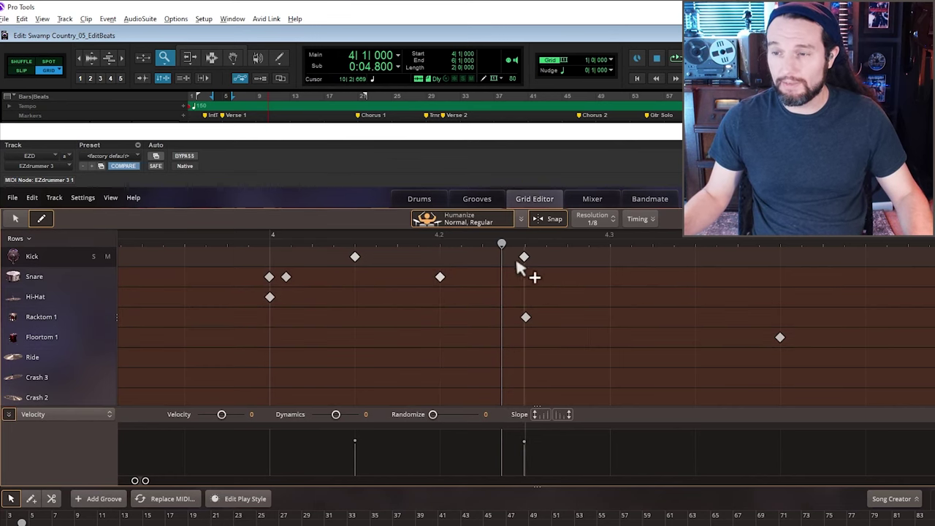
{"action": "left_click", "coordinate": [526, 318]}
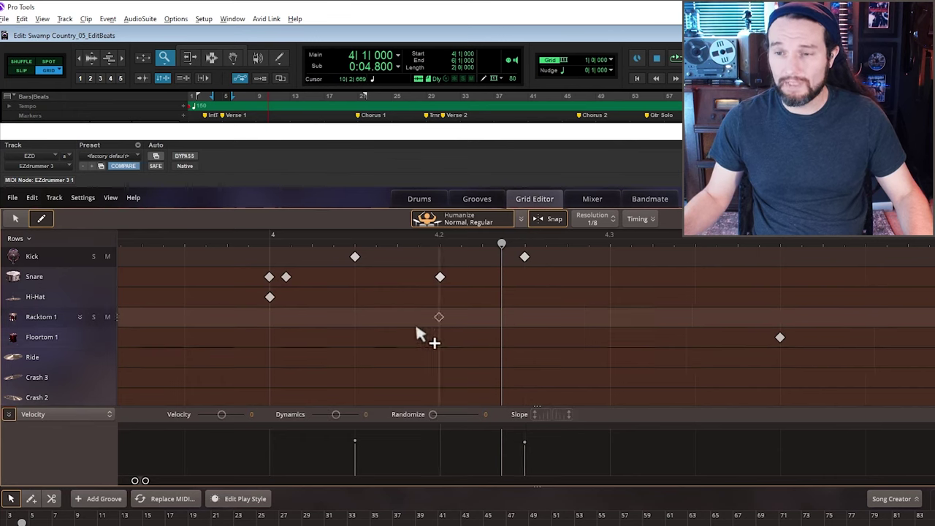
{"action": "key", "text": "space"}
{"action": "key", "text": "space"}
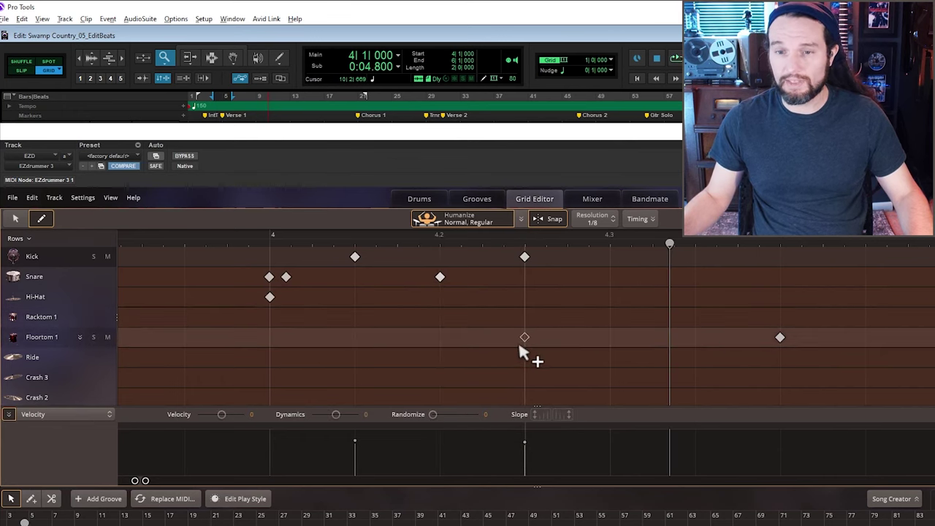
- Add a Crash 2 hit with the second kick and copy the two beat-4 snares past beat 4.3
{"action": "left_click", "coordinate": [525, 397]}
{"action": "key", "text": "space"}
{"action": "key", "text": "space"}
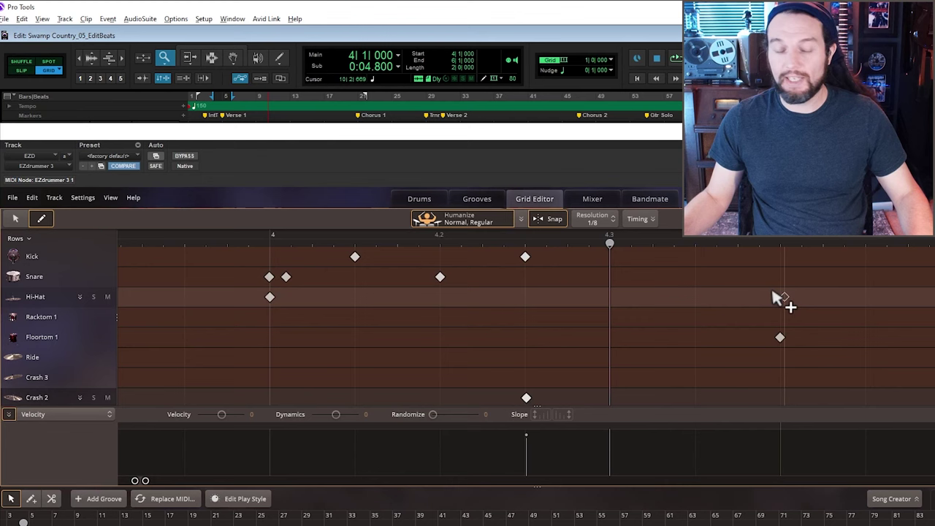
{"action": "key", "text": "v"}
{"action": "left_click_drag", "start_coordinate": [304, 277], "coordinate": [299, 286]}
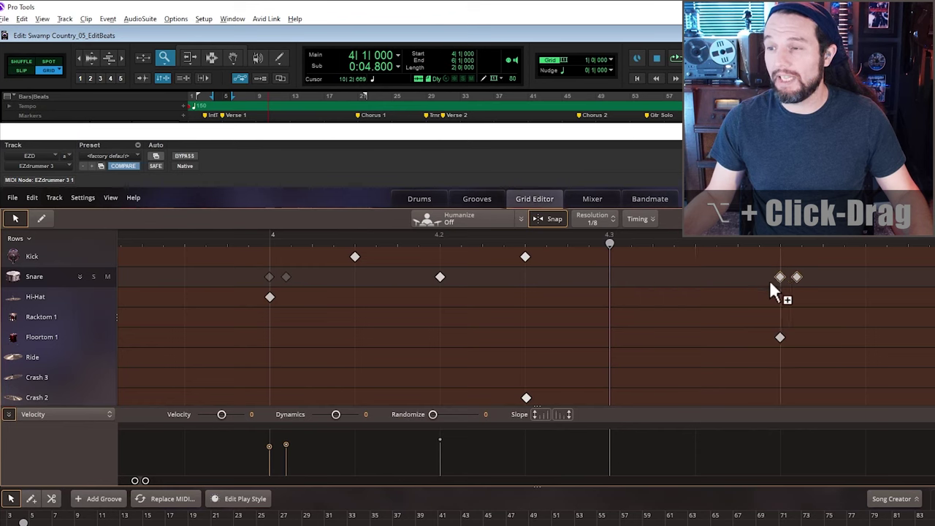
{"action": "left_click_drag", "start_coordinate": [769, 280], "coordinate": [769, 280]}
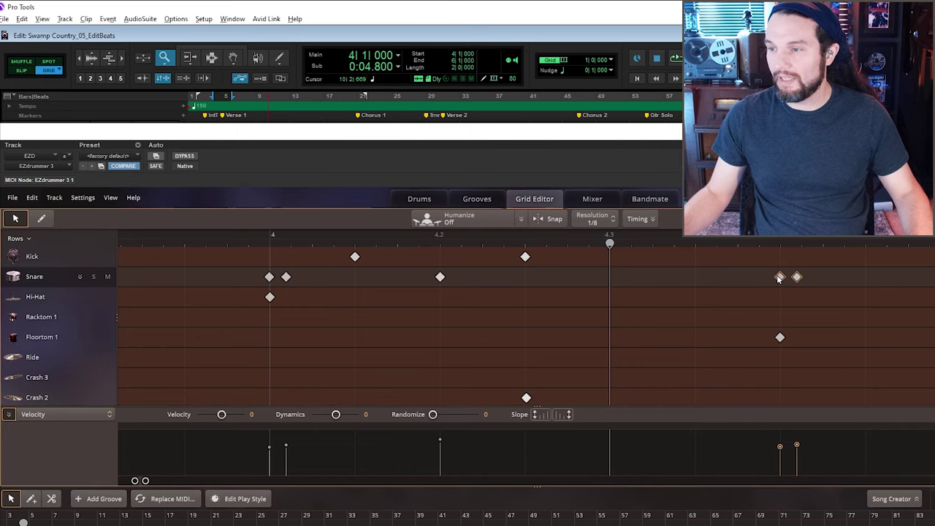
{"action": "left_click_drag", "start_coordinate": [779, 278], "coordinate": [780, 280]}
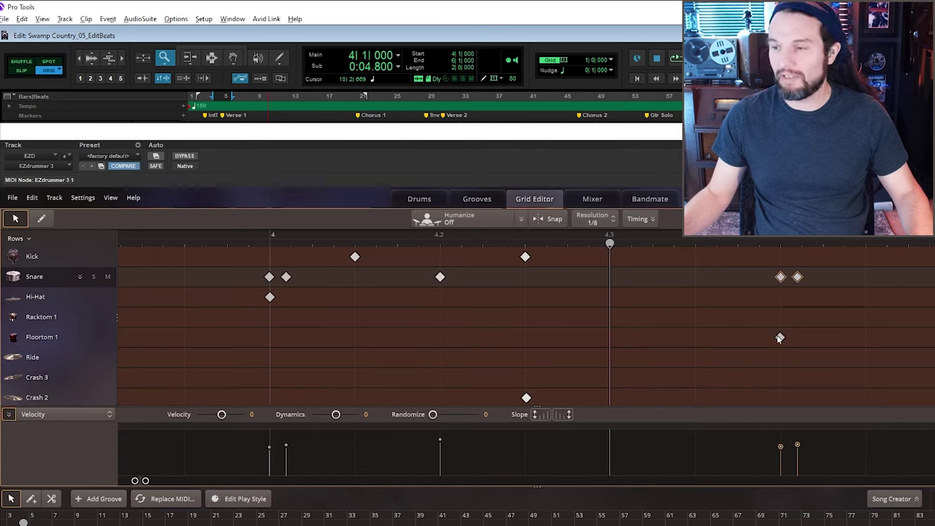
- Delete the Floortom 1 and Racktom 2 notes and play the fill from bar 4
{"action": "left_click", "coordinate": [779, 337]}
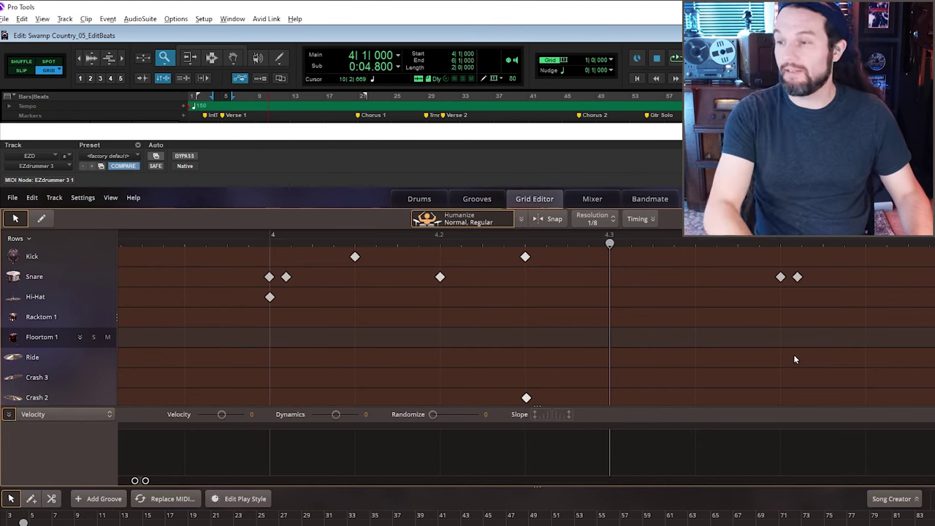
{"action": "scroll", "coordinate": [731, 357], "scroll_direction": "down", "scroll_amount": 1}
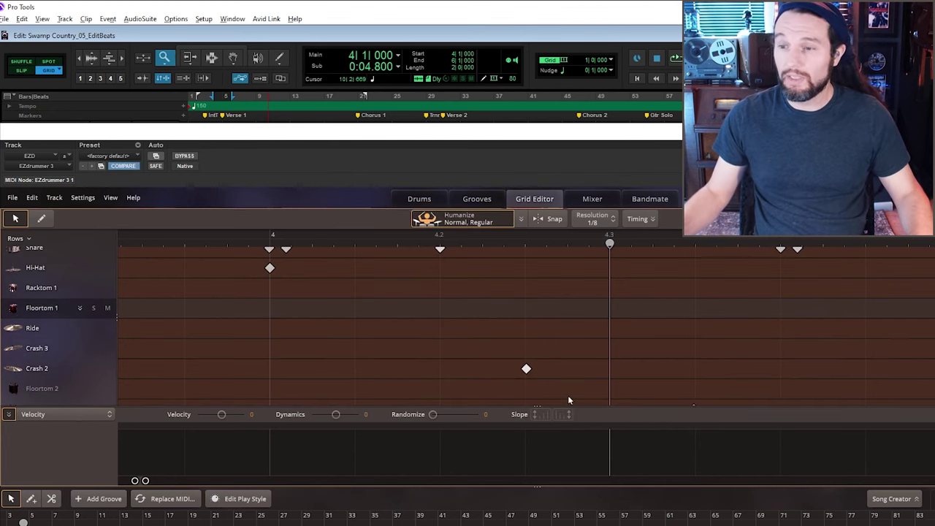
{"action": "scroll", "coordinate": [657, 348], "scroll_direction": "down", "scroll_amount": 3}
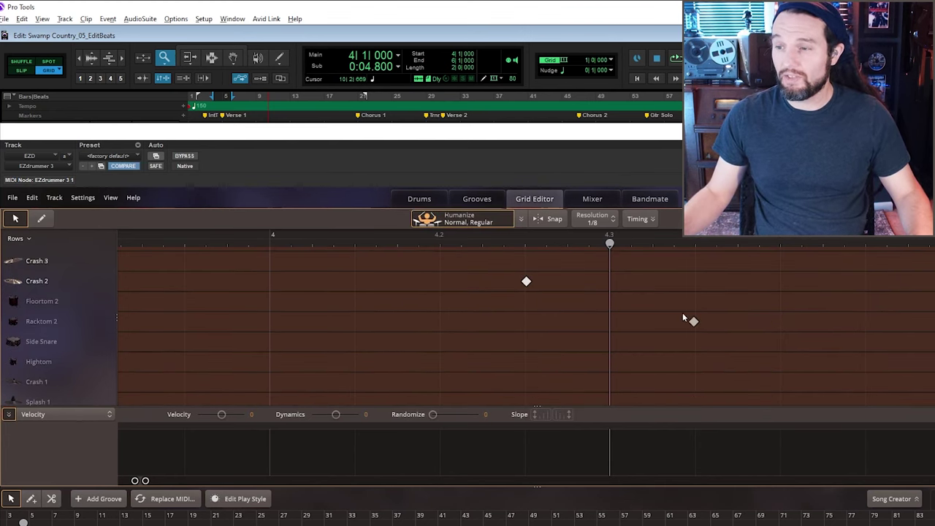
{"action": "left_click_drag", "start_coordinate": [728, 364], "coordinate": [722, 360]}
{"action": "key", "text": "Delete"}
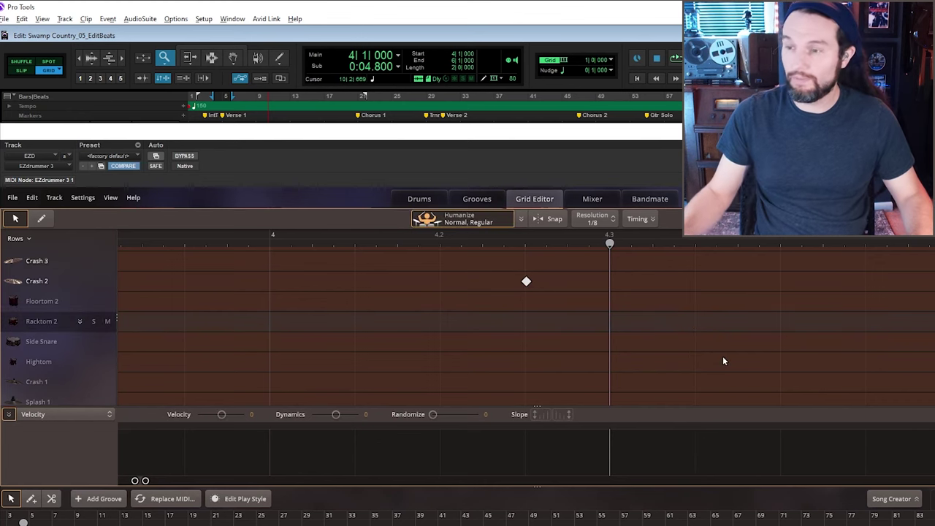
{"action": "scroll", "coordinate": [737, 355], "scroll_direction": "up", "scroll_amount": 4}
{"action": "key", "text": "space"}
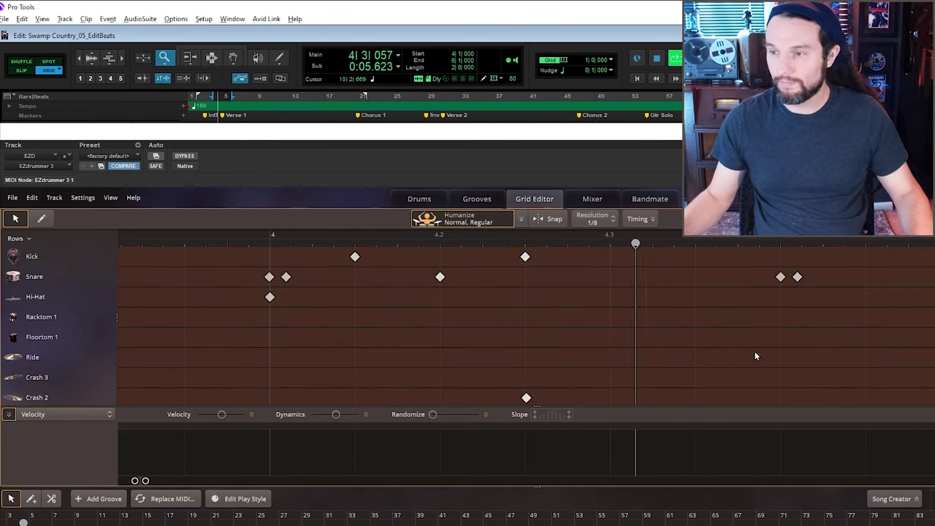
{"action": "key", "text": "space"}
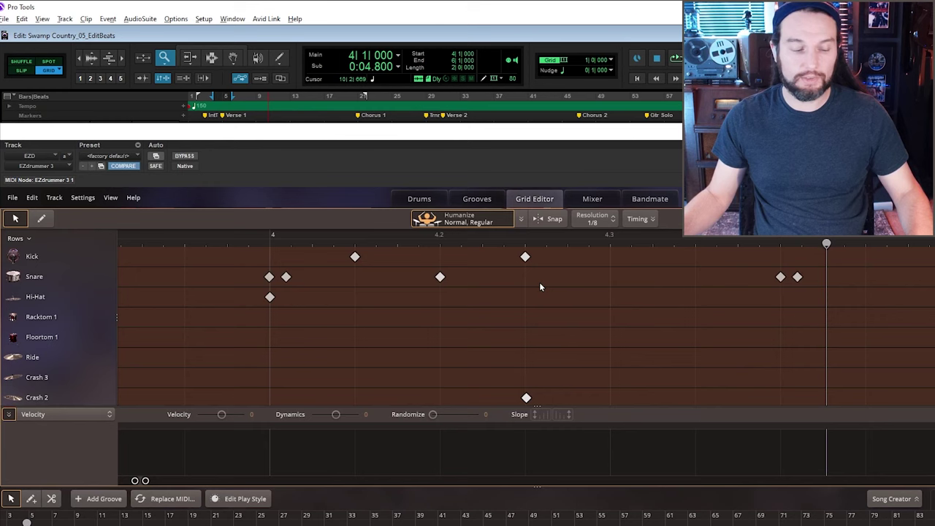
- Add a softer kick note after beat 4.3 and audition the fill
{"action": "key", "text": "d"}
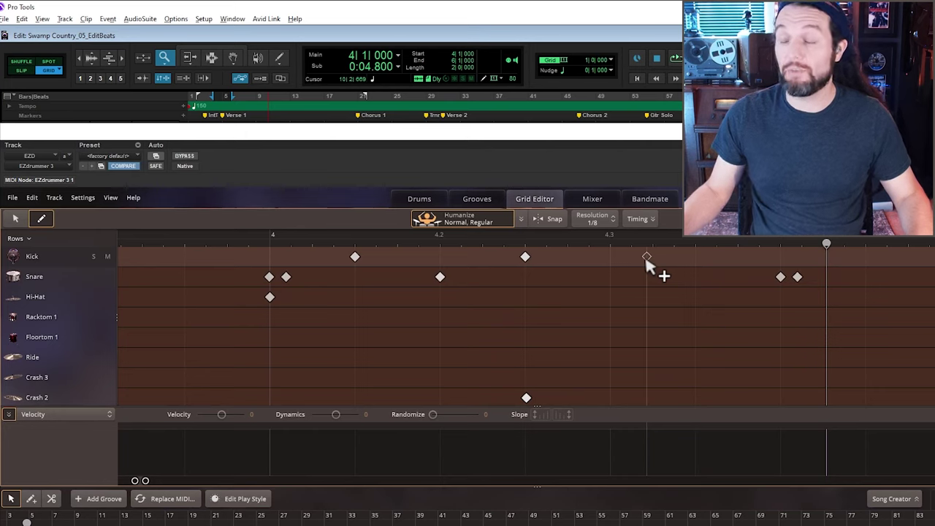
{"action": "left_click", "coordinate": [695, 265]}
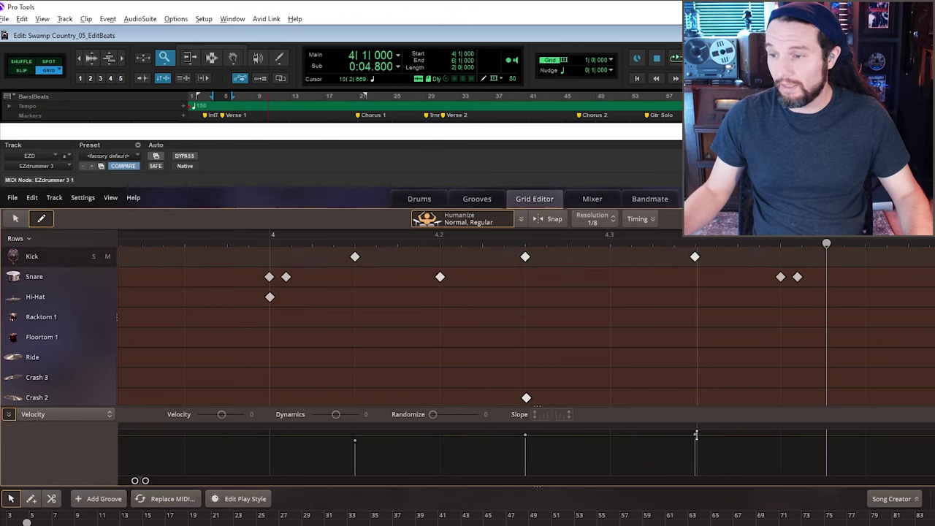
{"action": "key", "text": "space"}
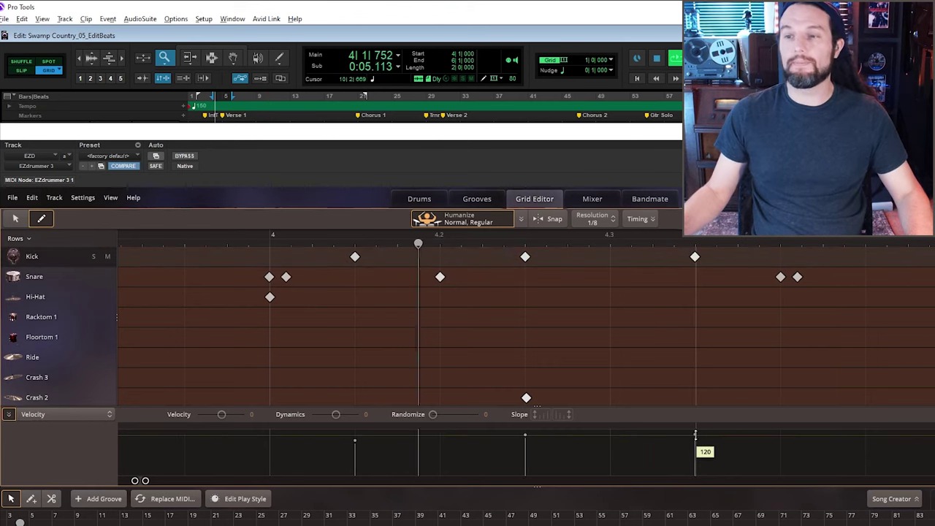
{"action": "key", "text": "space"}
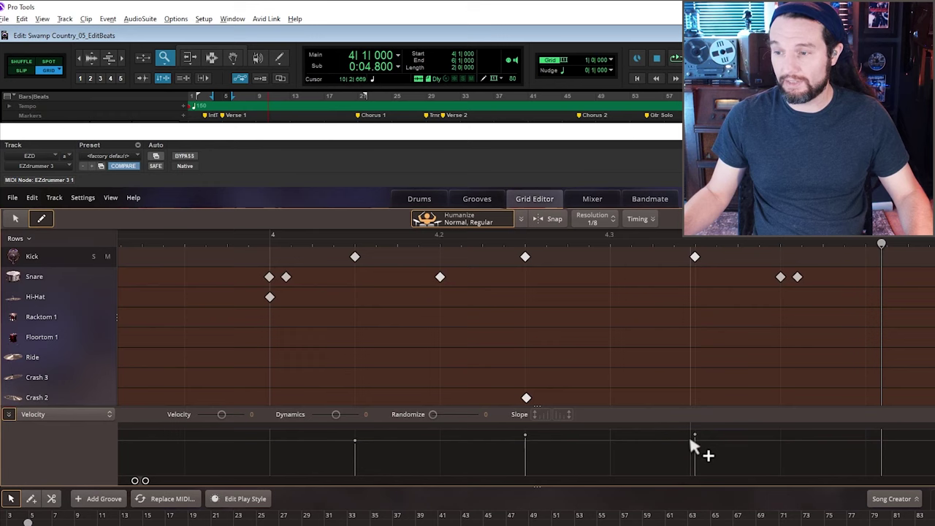
{"action": "left_click_drag", "start_coordinate": [695, 435], "coordinate": [699, 442]}
{"action": "key", "text": "space"}
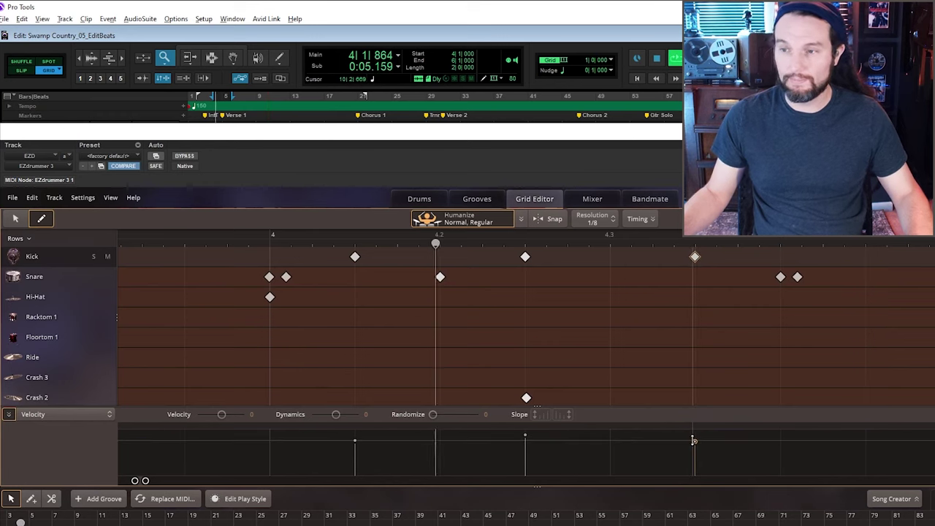
{"action": "key", "text": "space"}
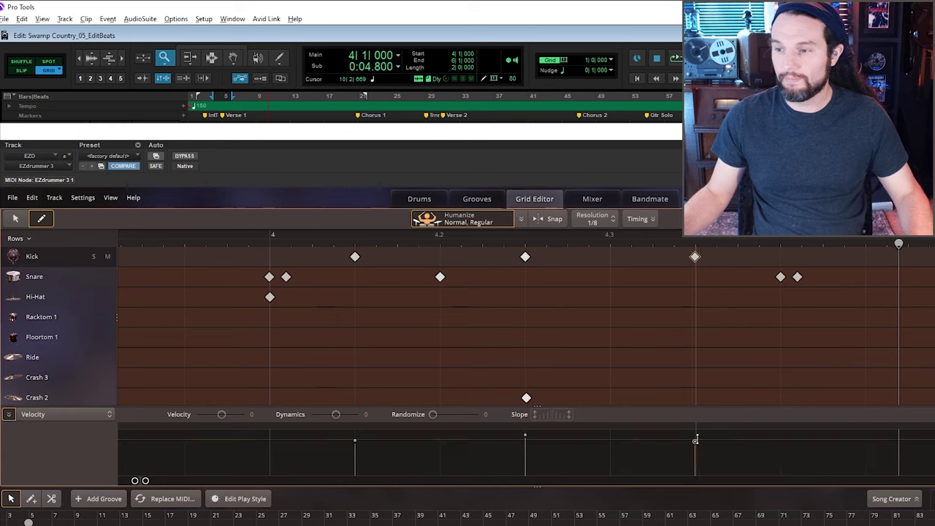
{"action": "key", "text": "space"}
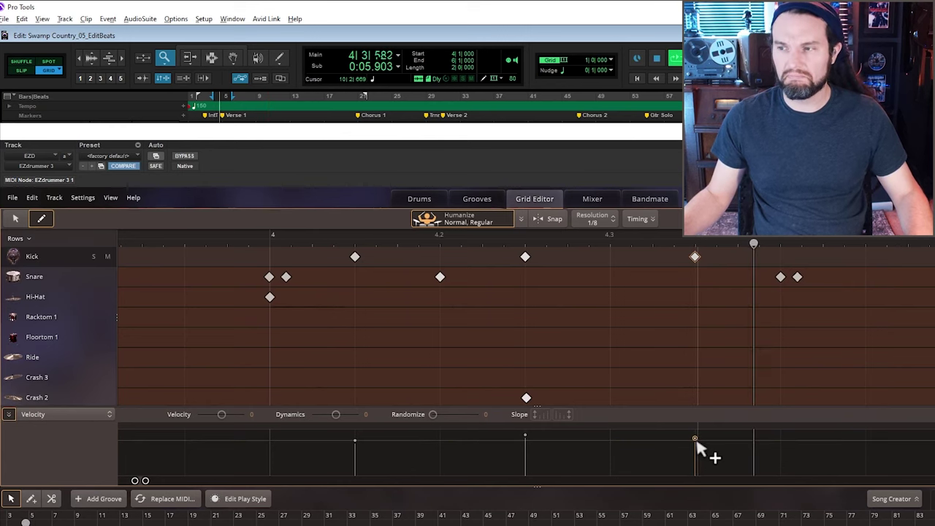
{"action": "key", "text": "space"}
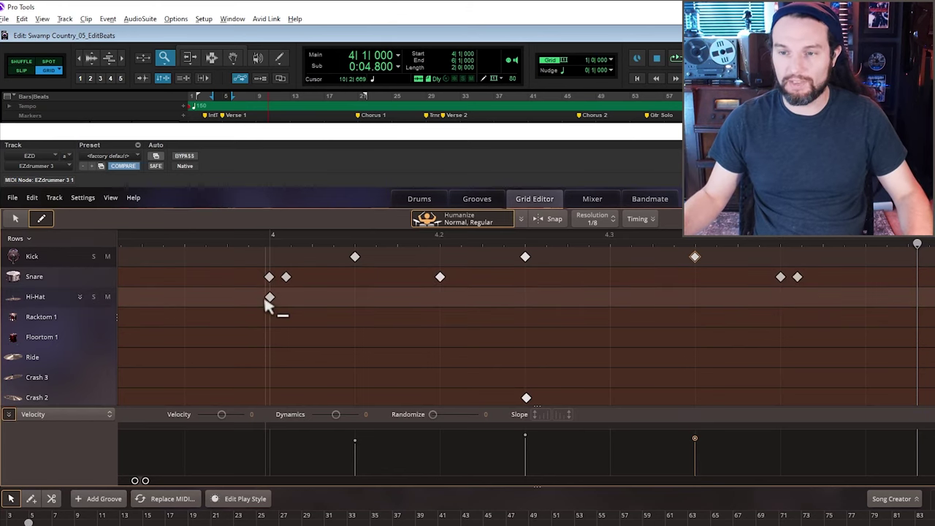
- Raise the beat-4.2 snare's velocity to 117 and select all the snare hits
{"action": "key", "text": "1"}
{"action": "left_click", "coordinate": [797, 278]}
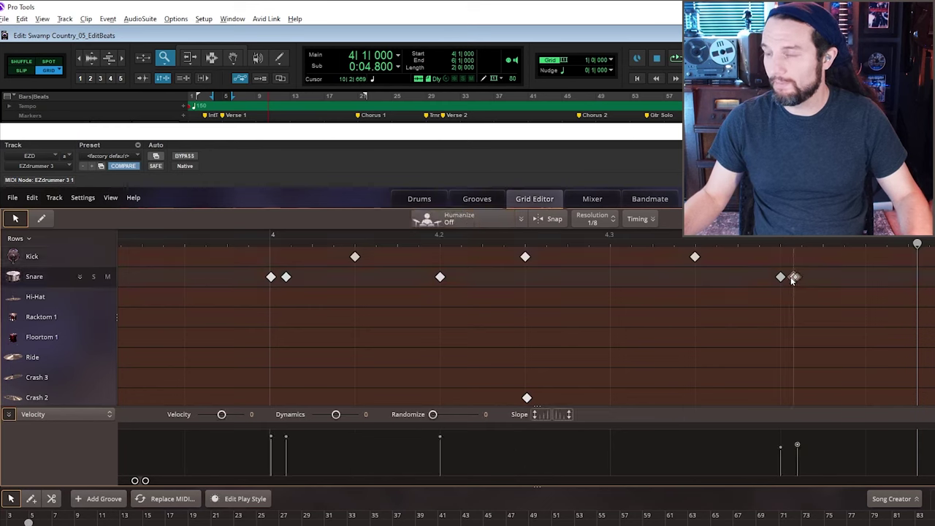
{"action": "left_click", "coordinate": [752, 380]}
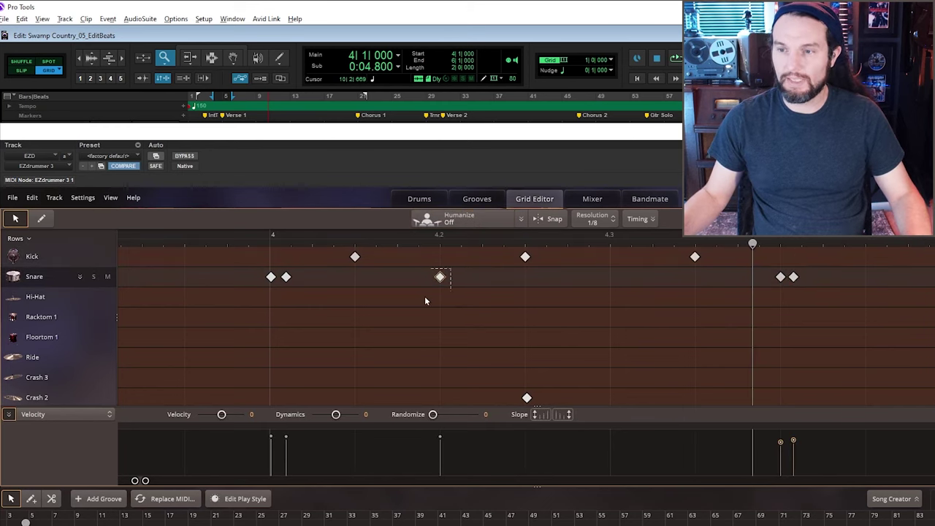
{"action": "left_click_drag", "start_coordinate": [451, 269], "coordinate": [425, 300]}
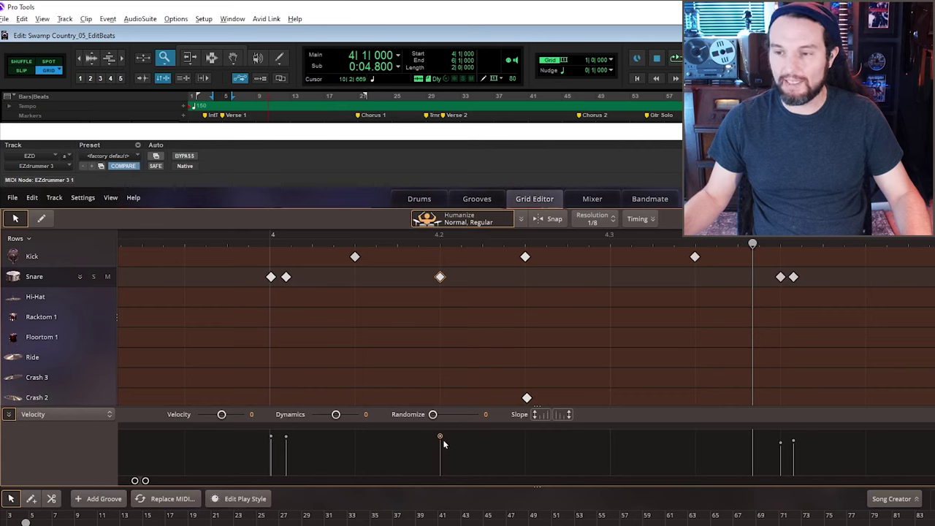
{"action": "left_click_drag", "start_coordinate": [441, 436], "coordinate": [441, 434]}
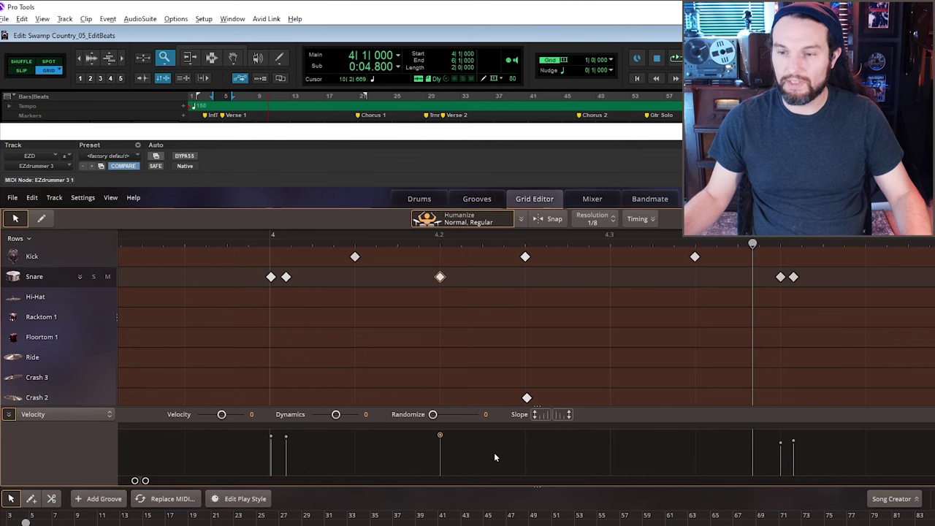
{"action": "key", "text": "space"}
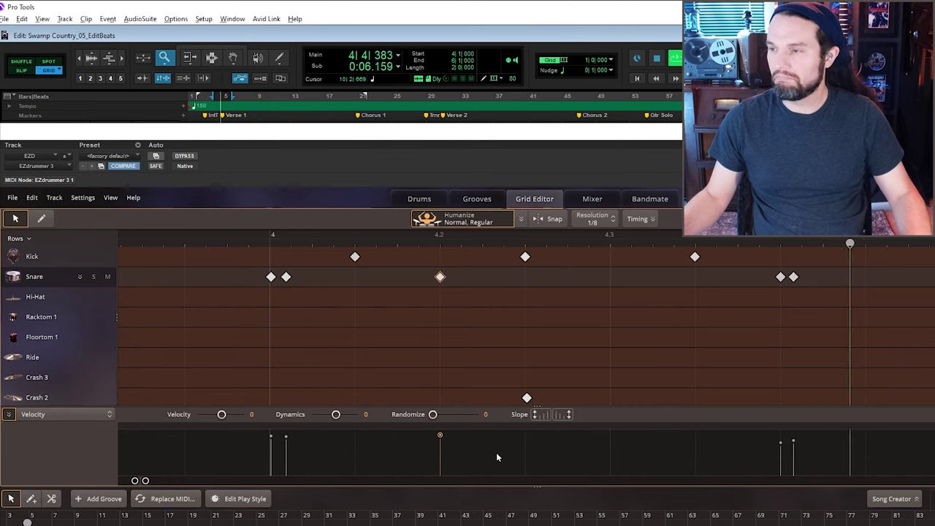
{"action": "key", "text": "space"}
{"action": "key", "text": "ctrl+a"}
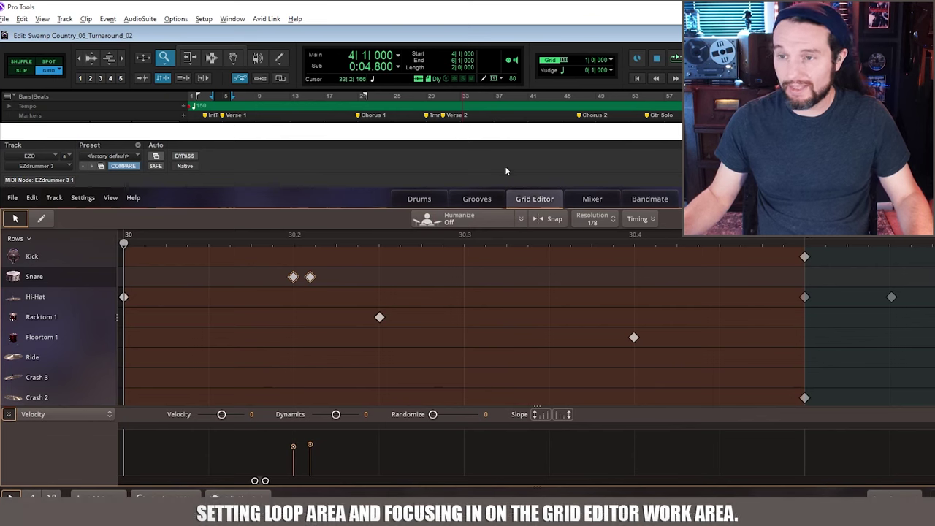
- Add a kick at velocity 101 and a Crash 3 hit on the downbeat of bar 29
{"action": "key", "text": "space"}
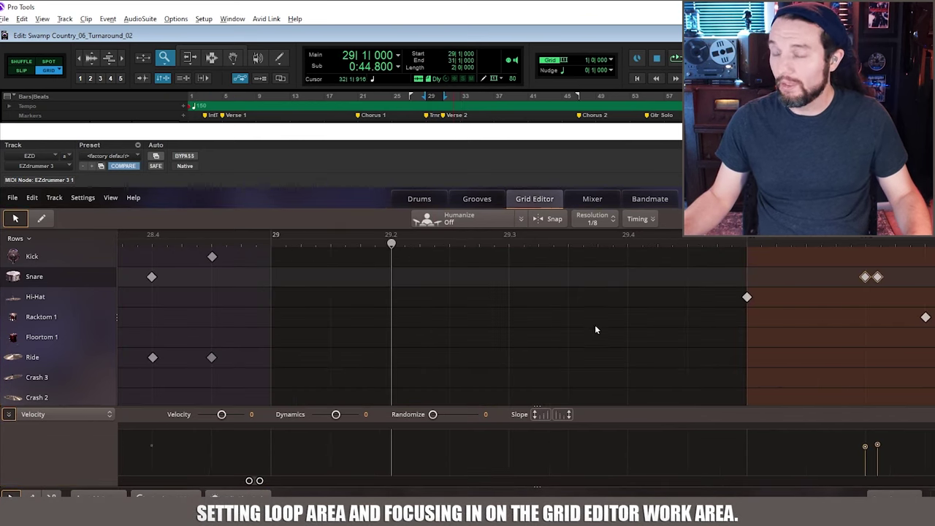
{"action": "key", "text": "space"}
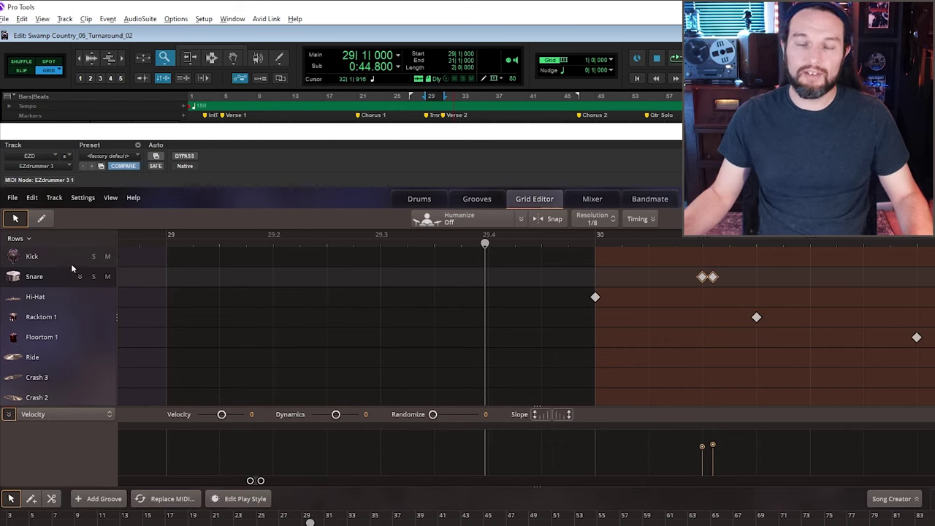
{"action": "left_click", "coordinate": [41, 218]}
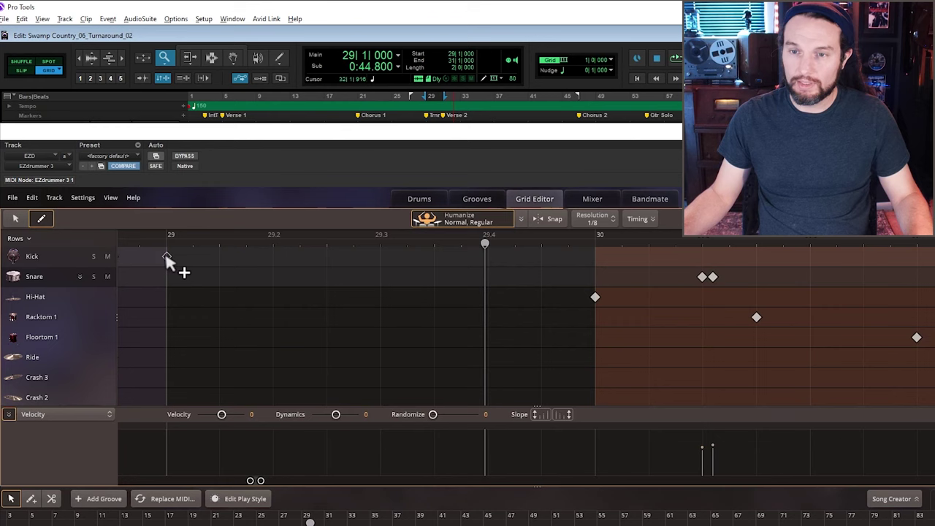
{"action": "left_click", "coordinate": [167, 256]}
{"action": "left_click_drag", "start_coordinate": [167, 435], "coordinate": [167, 442]}
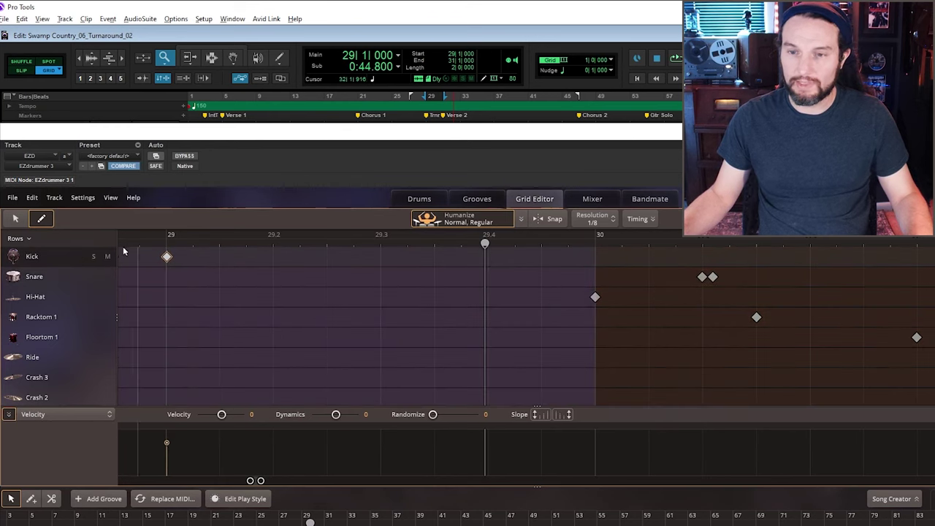
{"action": "left_click", "coordinate": [166, 377]}
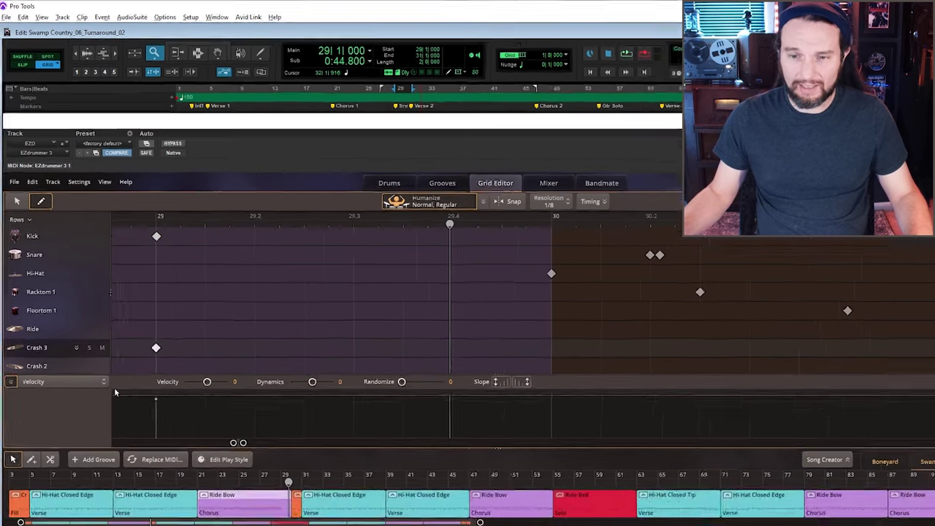
- Draw a choke region for Crash 3 - Crash (57) shortly after its bar-29 hit
{"action": "left_click", "coordinate": [109, 414]}
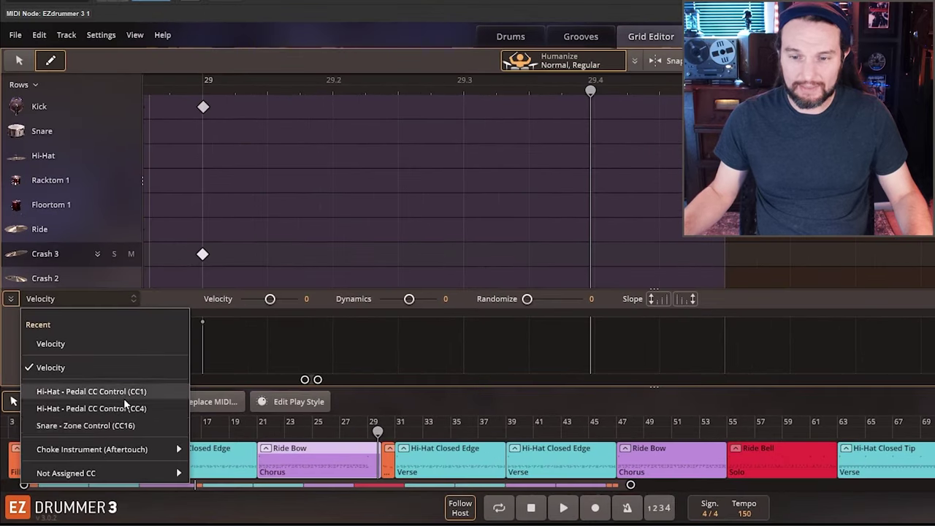
{"action": "mouse_move", "coordinate": [82, 470]}
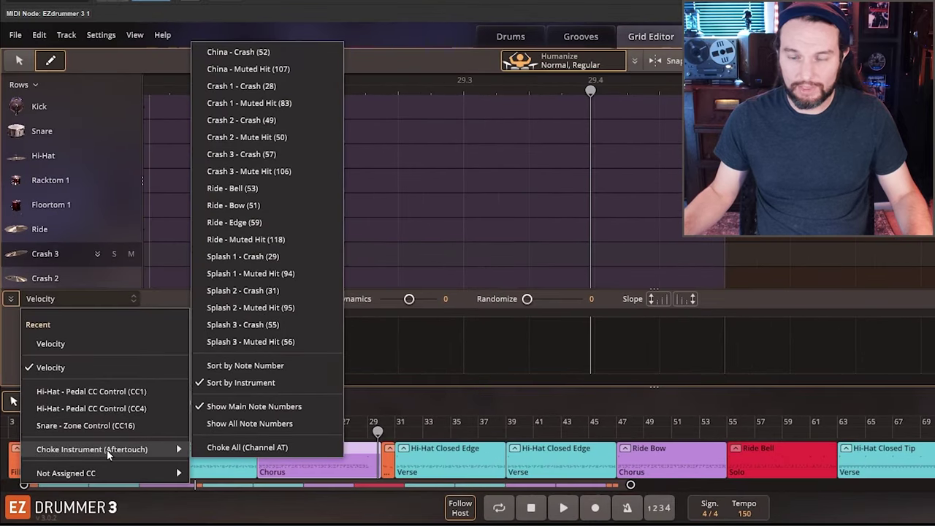
{"action": "left_click", "coordinate": [259, 154]}
{"action": "left_click_drag", "start_coordinate": [230, 346], "coordinate": [292, 361]}
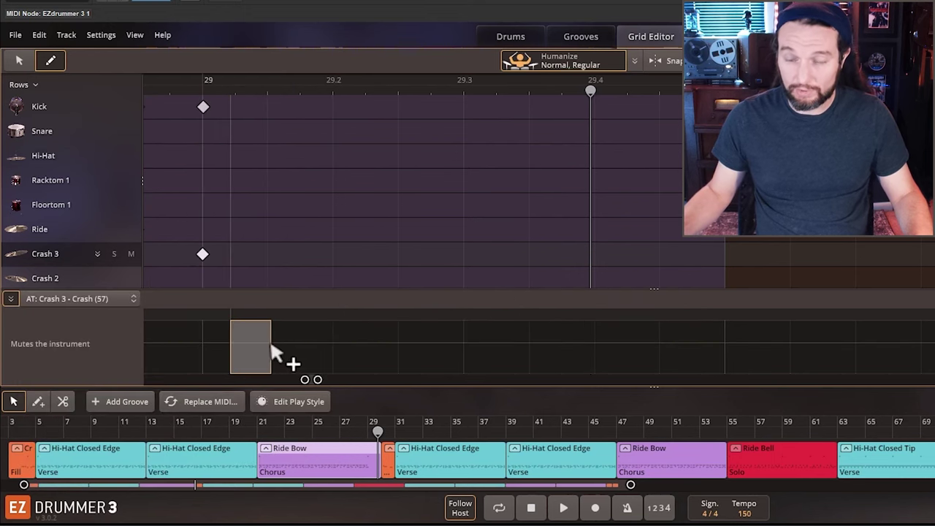
{"action": "key", "text": "space"}
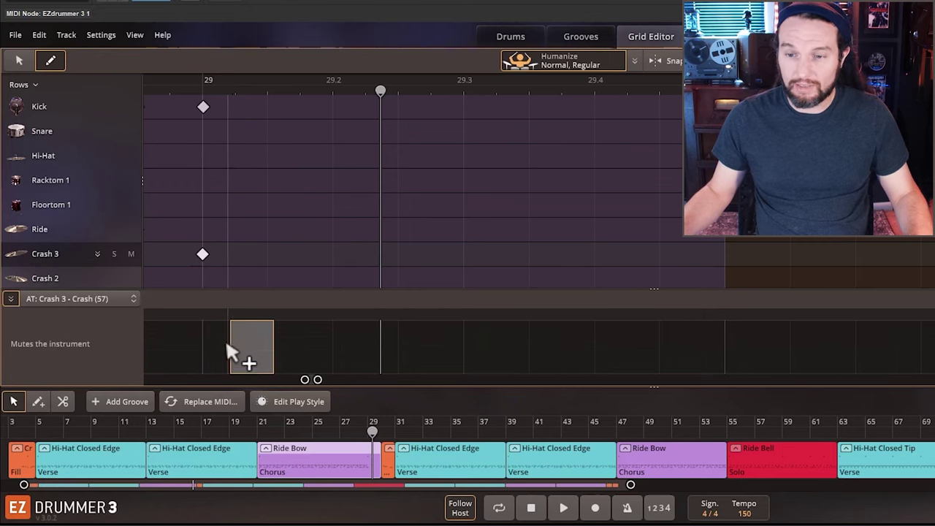
{"action": "left_click_drag", "start_coordinate": [275, 347], "coordinate": [409, 350]}
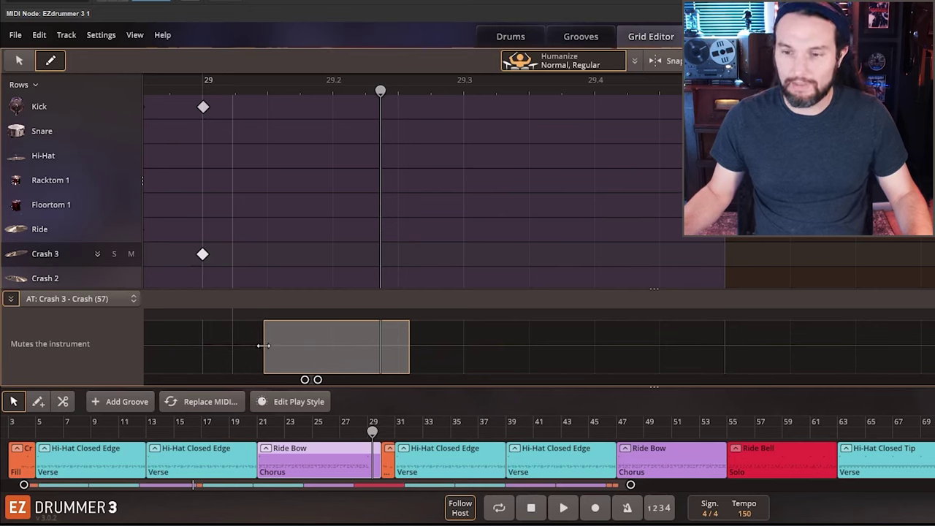
{"action": "left_click_drag", "start_coordinate": [263, 345], "coordinate": [292, 348]}
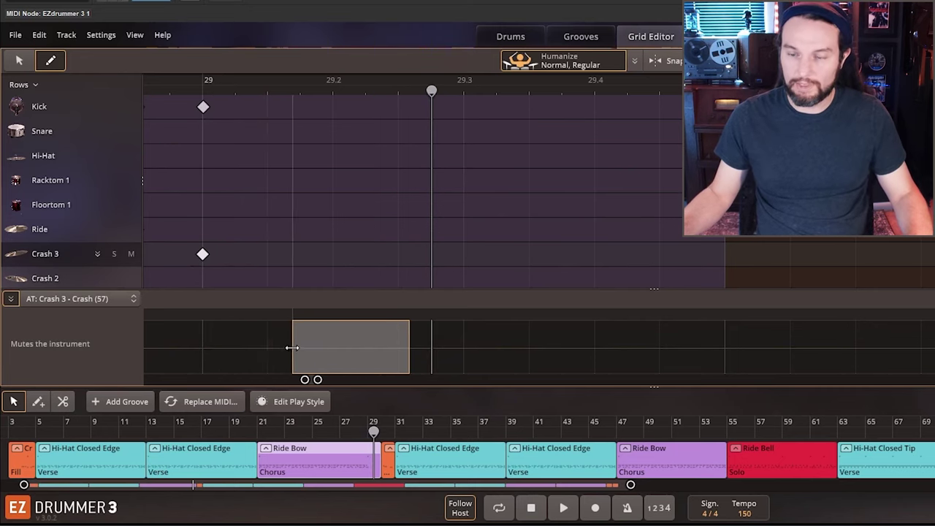
- Lower the bar-29 Crash 3 hit's velocity in the Velocity lane
{"action": "left_click", "coordinate": [122, 303]}
{"action": "left_click", "coordinate": [92, 358]}
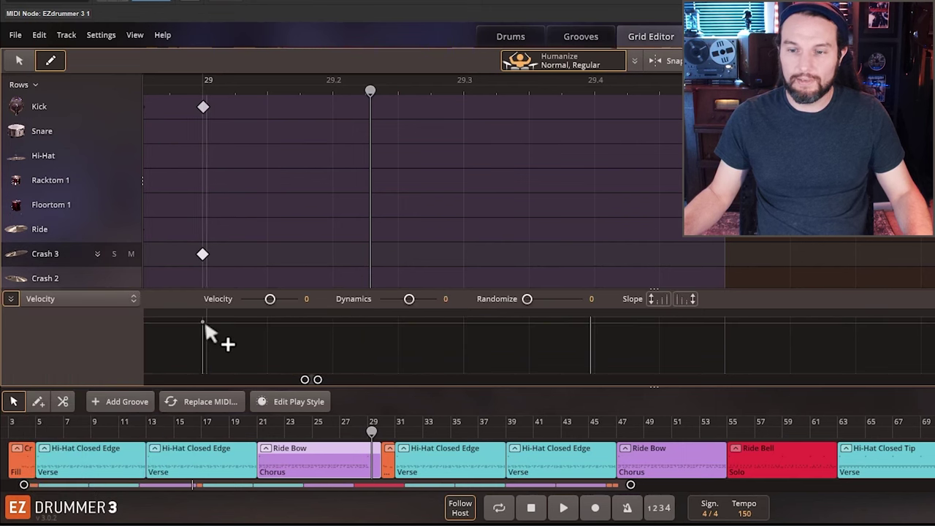
{"action": "left_click_drag", "start_coordinate": [205, 319], "coordinate": [210, 335]}
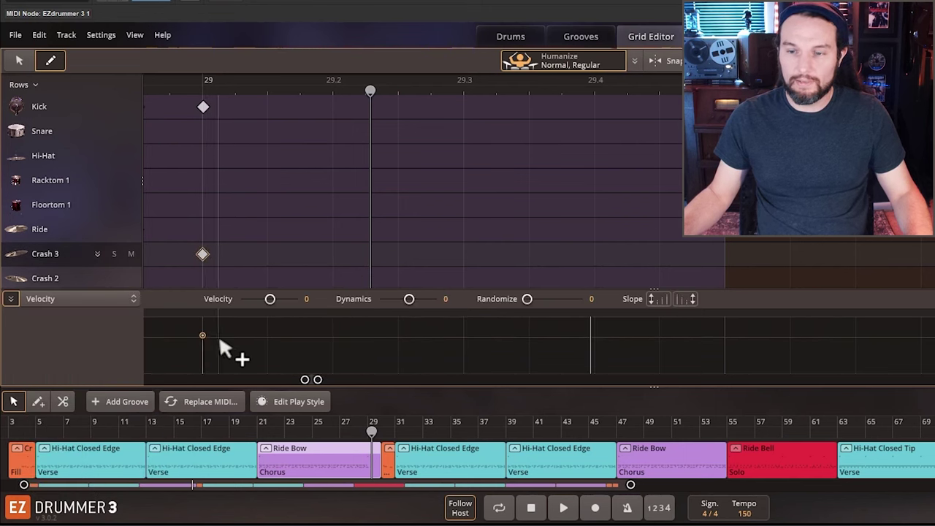
{"action": "key", "text": "space"}
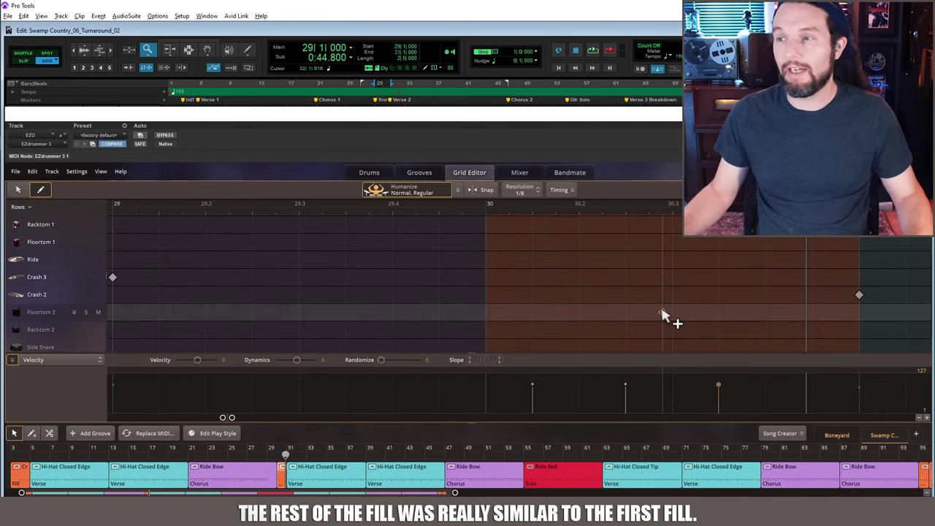
- Add a Crash 2 hit in bar 30 and play back the finished fill
{"action": "scroll", "coordinate": [661, 314], "scroll_direction": "up", "scroll_amount": 3}
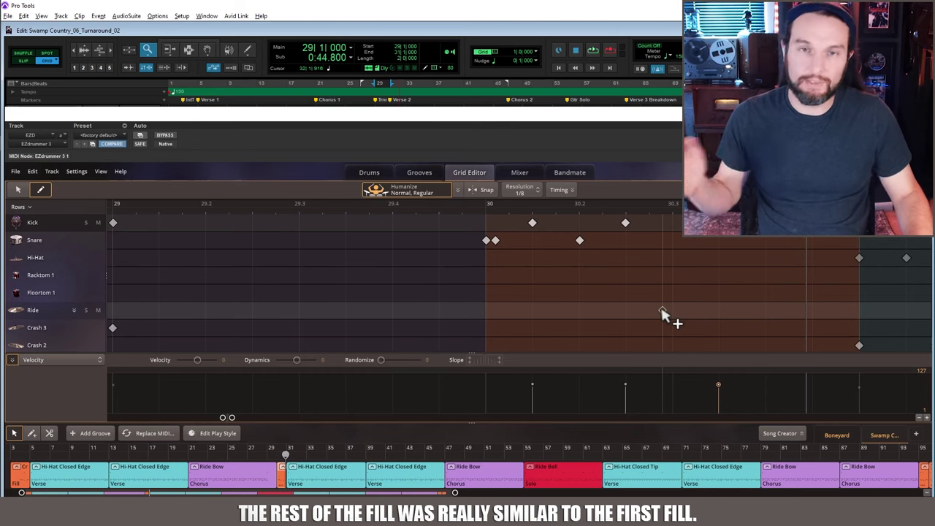
{"action": "scroll", "coordinate": [646, 308], "scroll_direction": "down", "scroll_amount": 1}
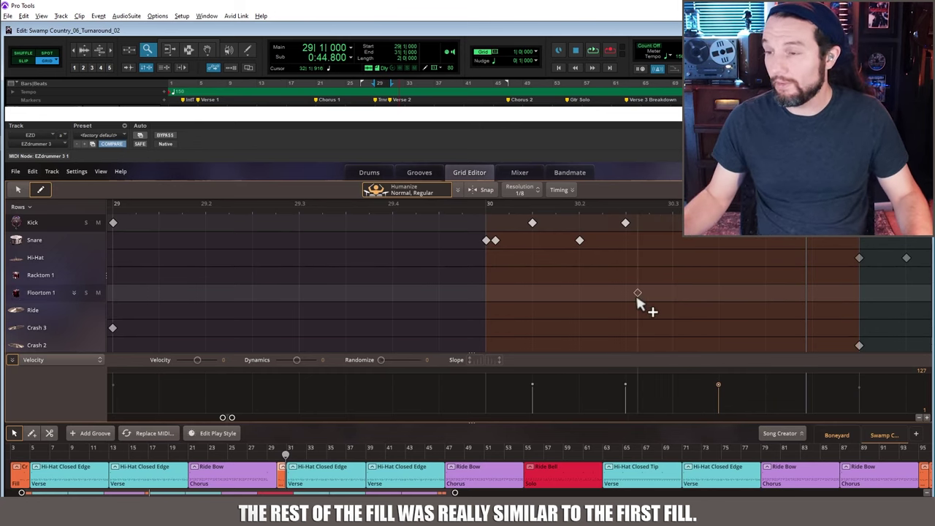
{"action": "left_click", "coordinate": [625, 321]}
{"action": "scroll", "coordinate": [627, 325], "scroll_direction": "up", "scroll_amount": 1}
{"action": "key", "text": "space"}
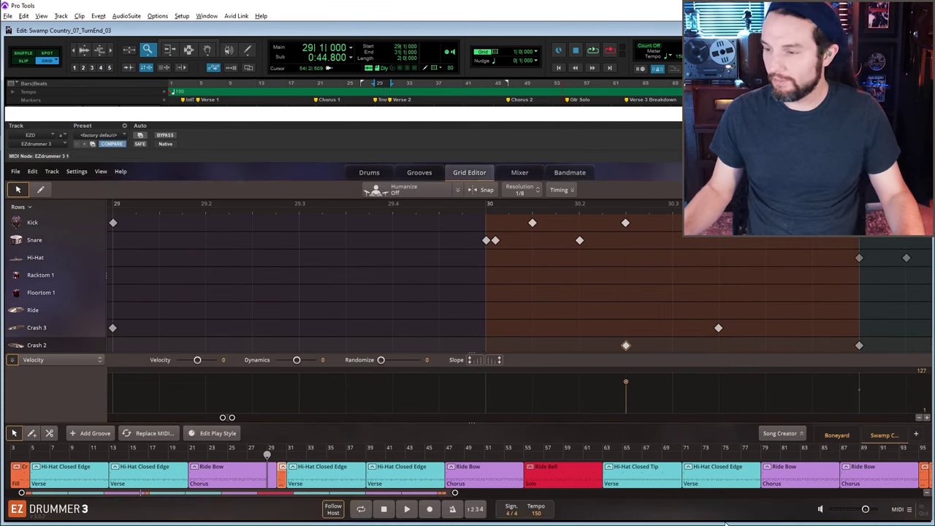
{"action": "scroll", "coordinate": [755, 487], "scroll_direction": "right", "scroll_amount": 3}
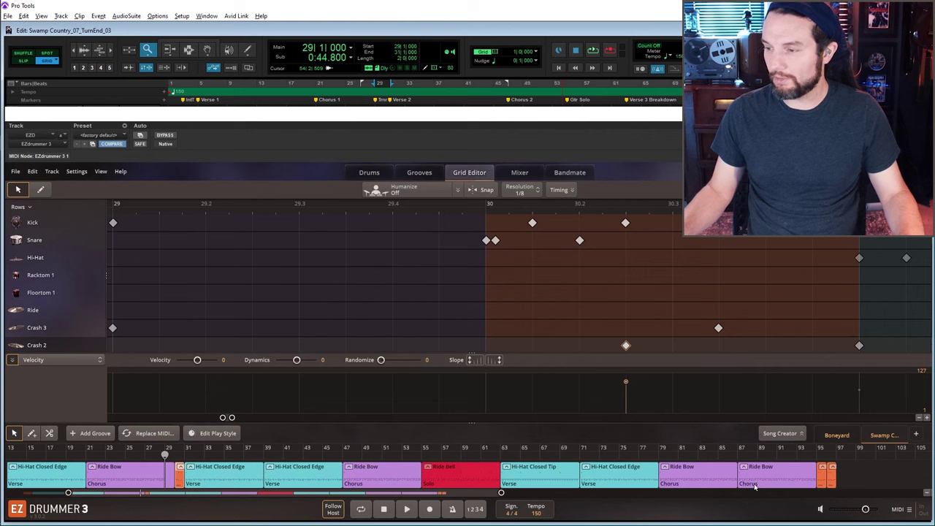
- Bring bars 95–96 into the editor and play back from bar 94
{"action": "left_click", "coordinate": [819, 480]}
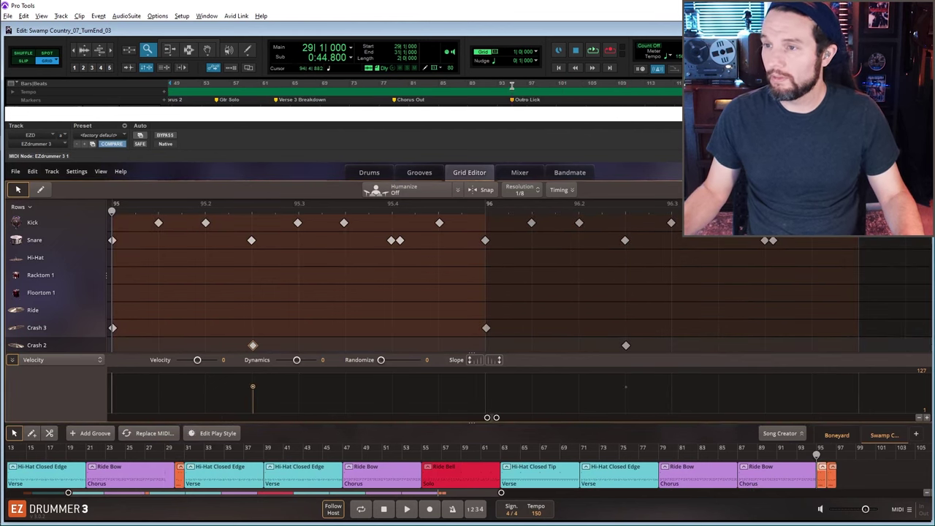
{"action": "key", "text": "space"}
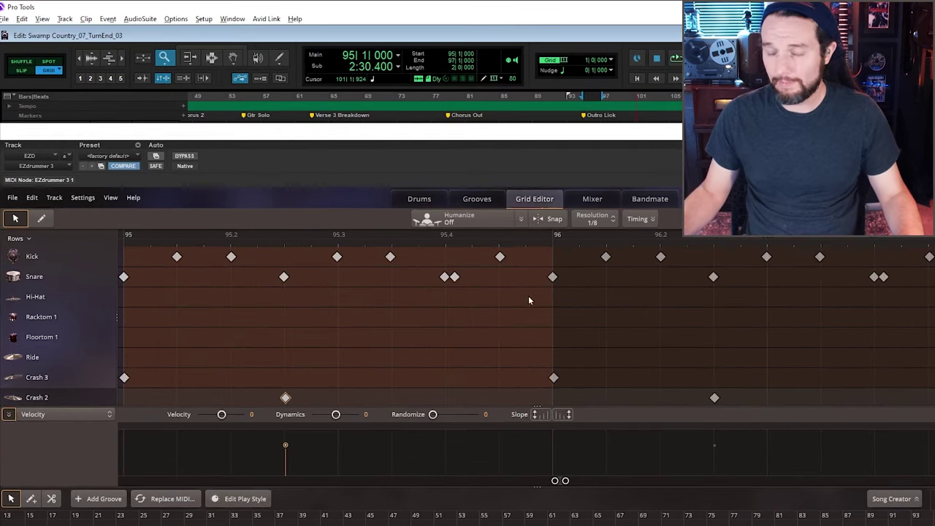
{"action": "scroll", "coordinate": [299, 361], "scroll_direction": "left", "scroll_amount": 2}
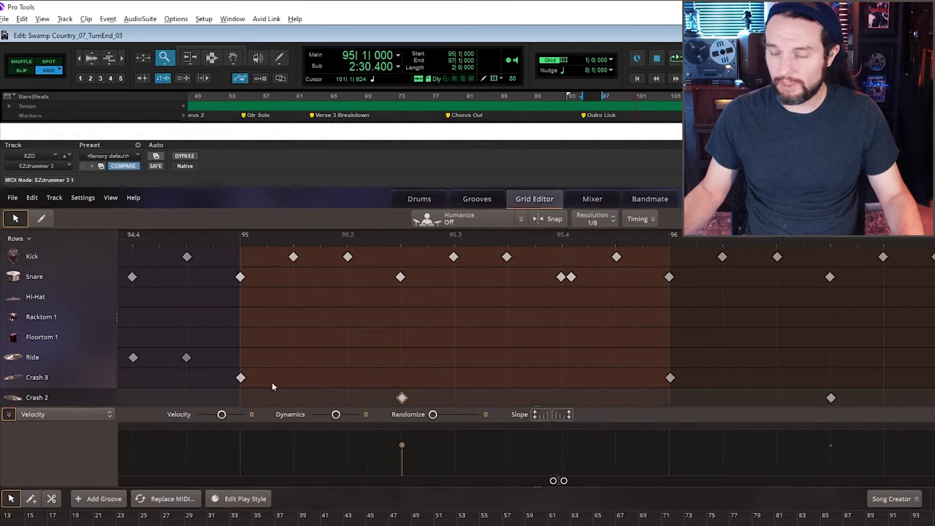
{"action": "scroll", "coordinate": [314, 373], "scroll_direction": "left", "scroll_amount": 7}
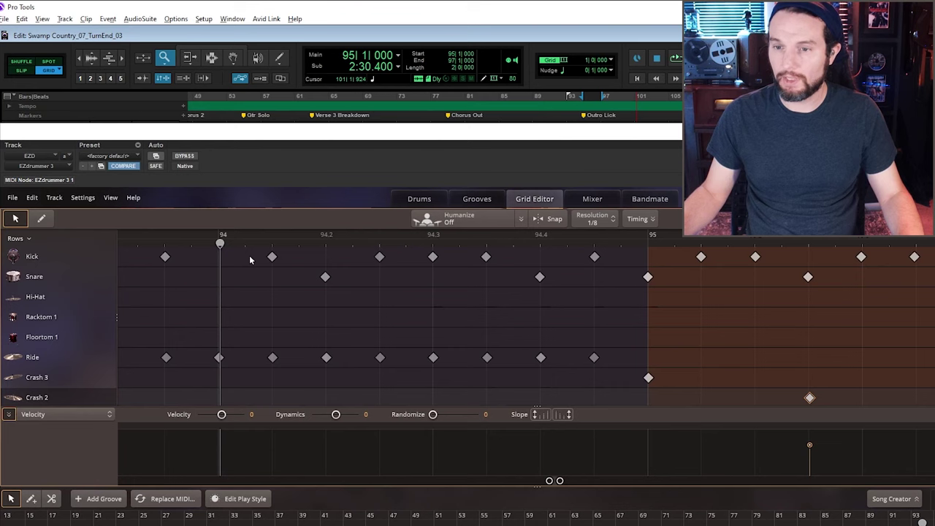
{"action": "key", "text": "space"}
{"action": "key", "text": "space"}
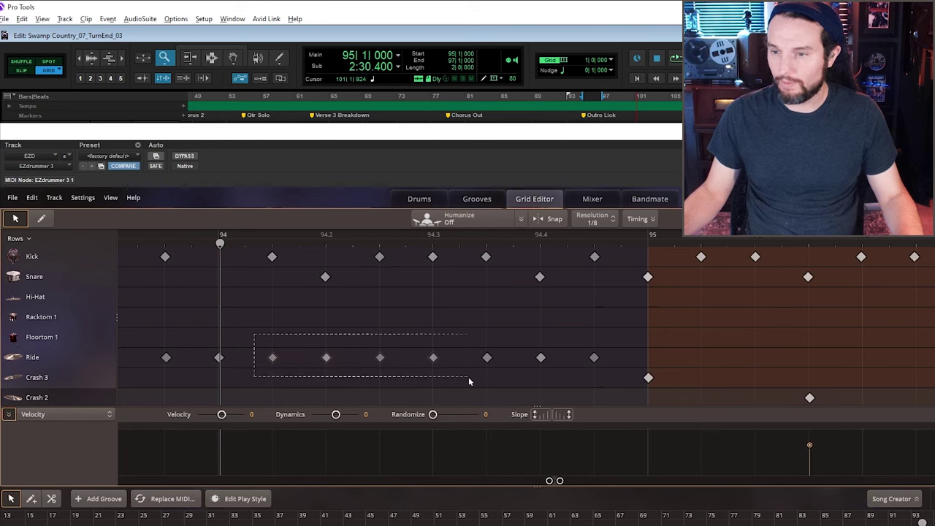
- Copy five bar-94 Ride hits past bar 95, remove the stray Crash 2 note, and play
{"action": "left_click_drag", "start_coordinate": [469, 381], "coordinate": [505, 383]}
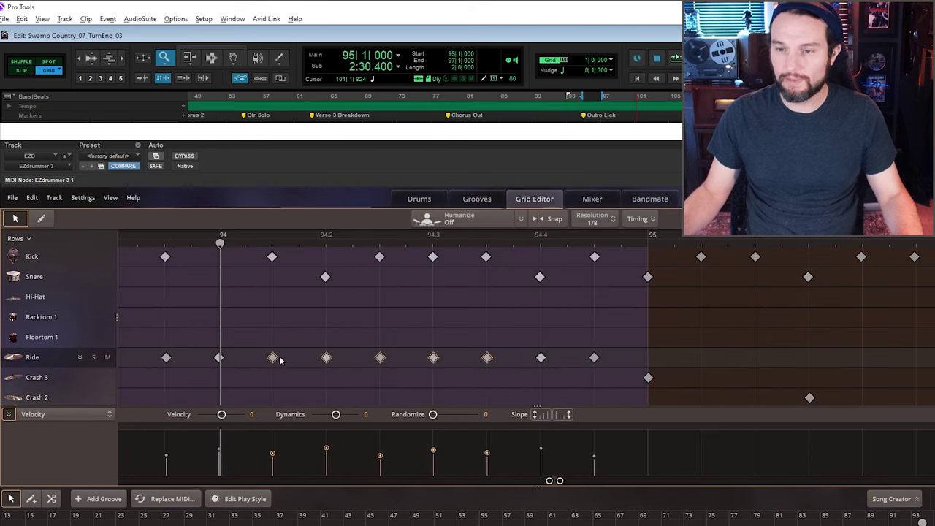
{"action": "left_click_drag", "start_coordinate": [272, 359], "coordinate": [698, 357]}
{"action": "left_click", "coordinate": [809, 398]}
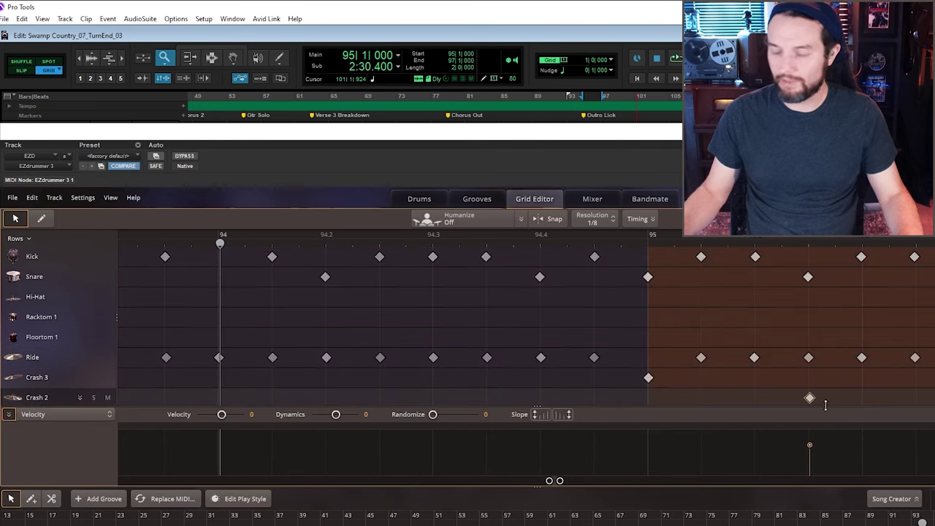
{"action": "key", "text": "Delete"}
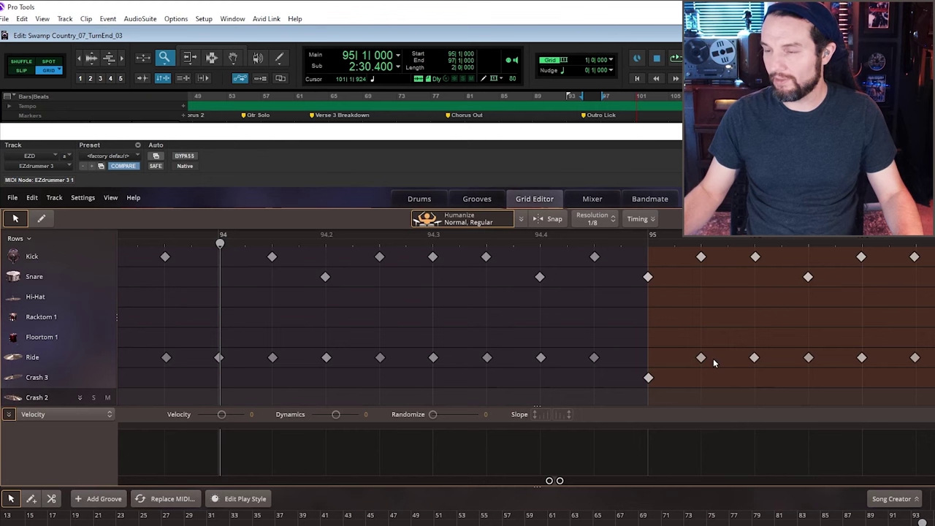
{"action": "key", "text": "space"}
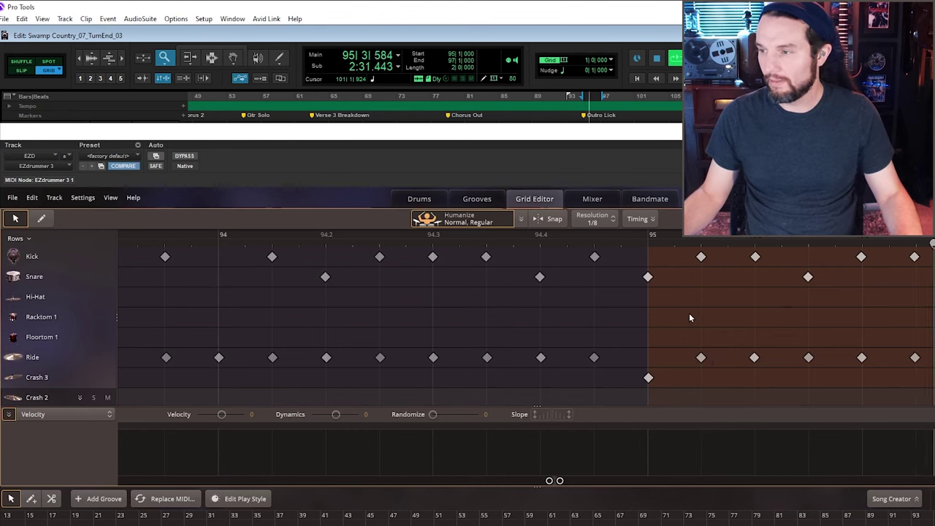
- Pencil a Crash 2 hit late in bar 95 at velocity 85
{"action": "key", "text": "space"}
{"action": "scroll", "coordinate": [692, 314], "scroll_direction": "right", "scroll_amount": 3}
{"action": "scroll", "coordinate": [730, 343], "scroll_direction": "down", "scroll_amount": 3}
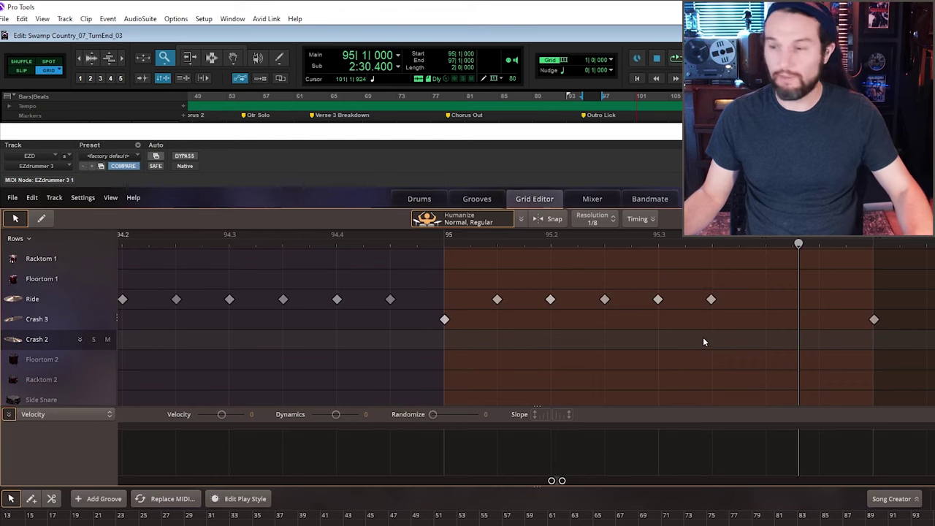
{"action": "key", "text": "2"}
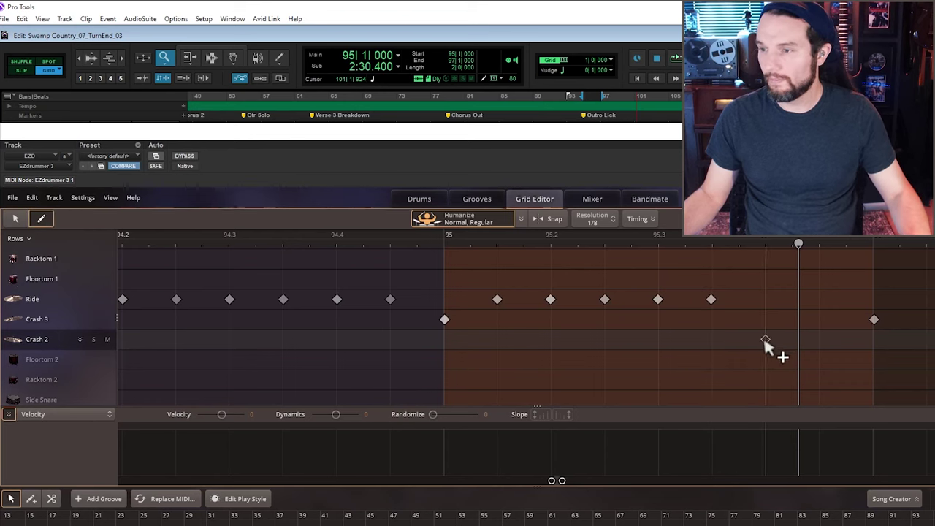
{"action": "left_click", "coordinate": [764, 340]}
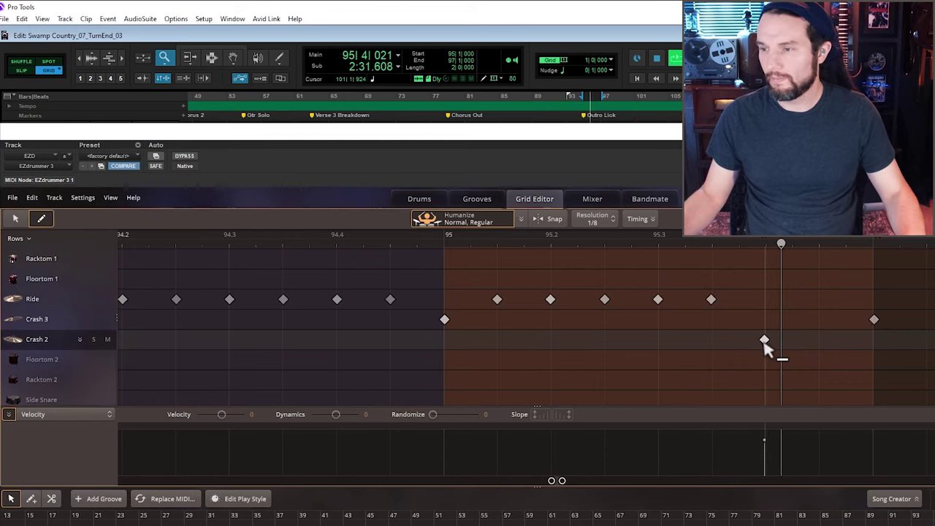
{"action": "left_click_drag", "start_coordinate": [764, 438], "coordinate": [763, 444]}
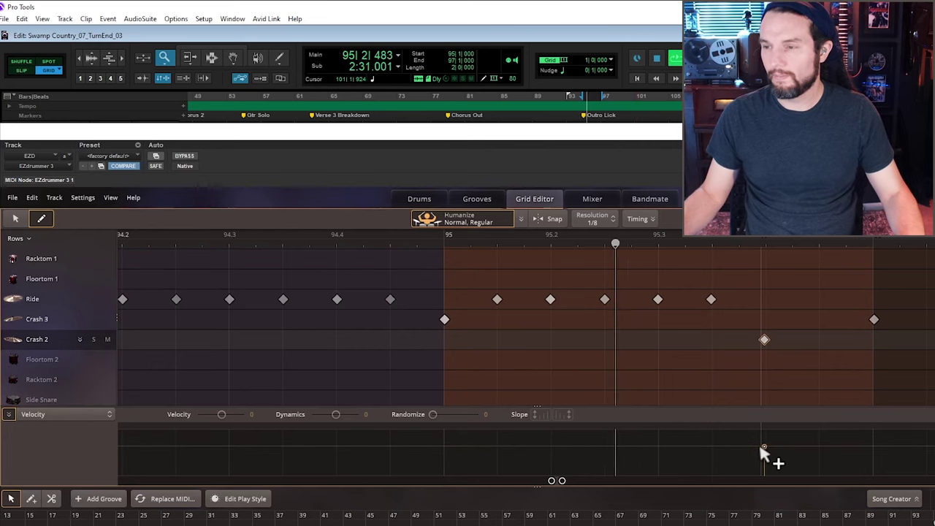
- Select the last Ride note in bar 95
{"action": "scroll", "coordinate": [800, 394], "scroll_direction": "up", "scroll_amount": 3}
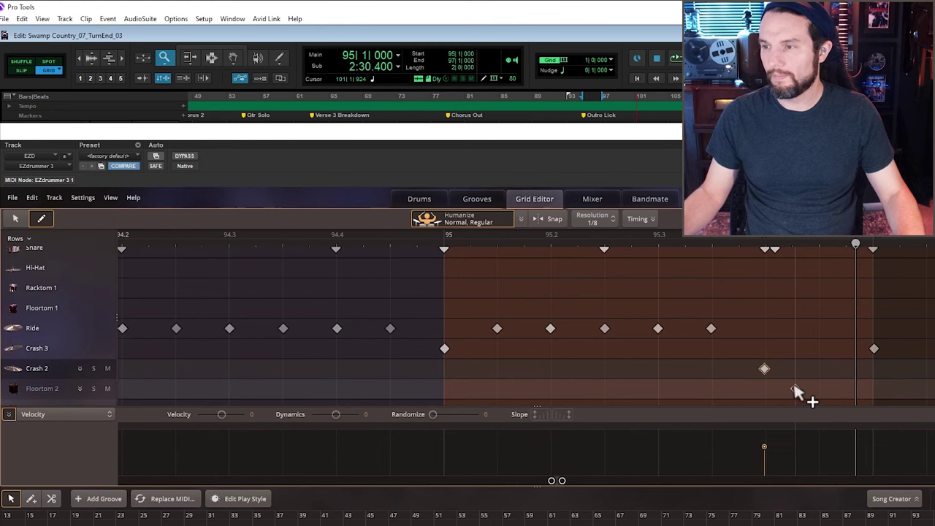
{"action": "key", "text": "v"}
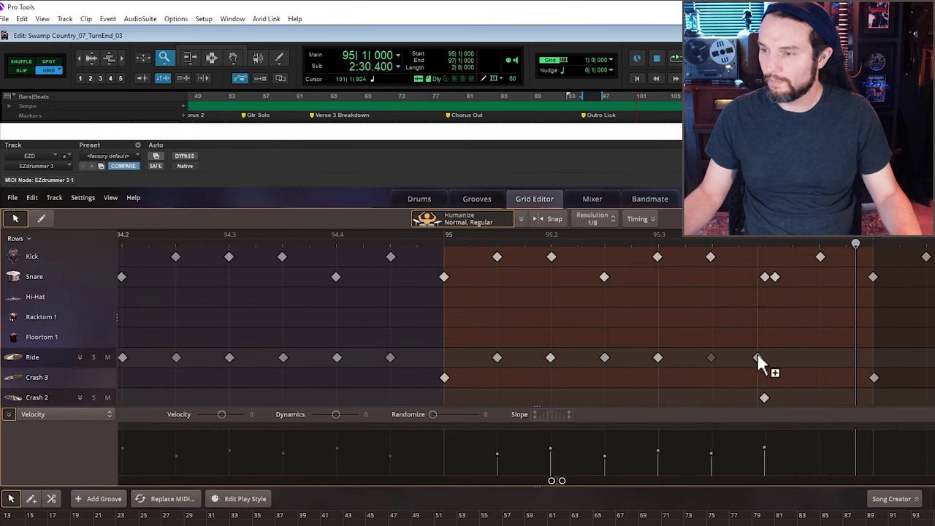
{"action": "left_click", "coordinate": [818, 363]}
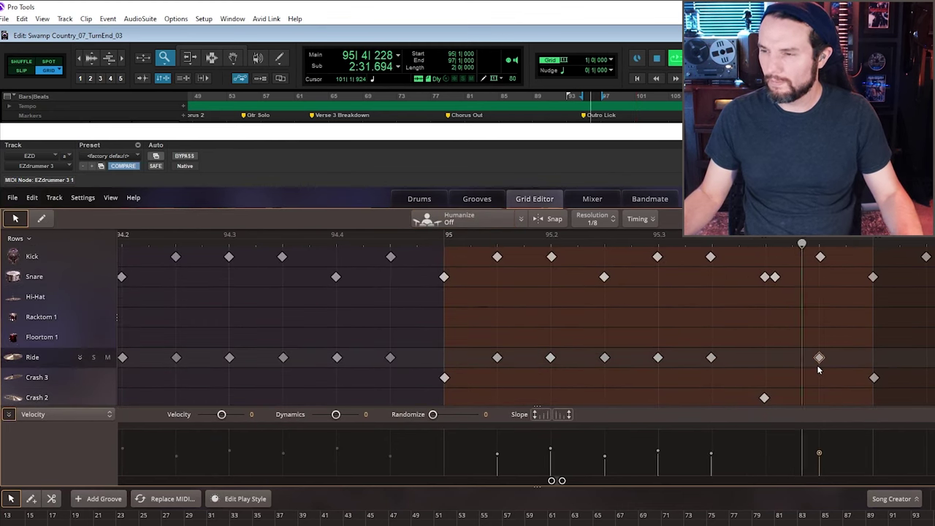
{"action": "key", "text": "space"}
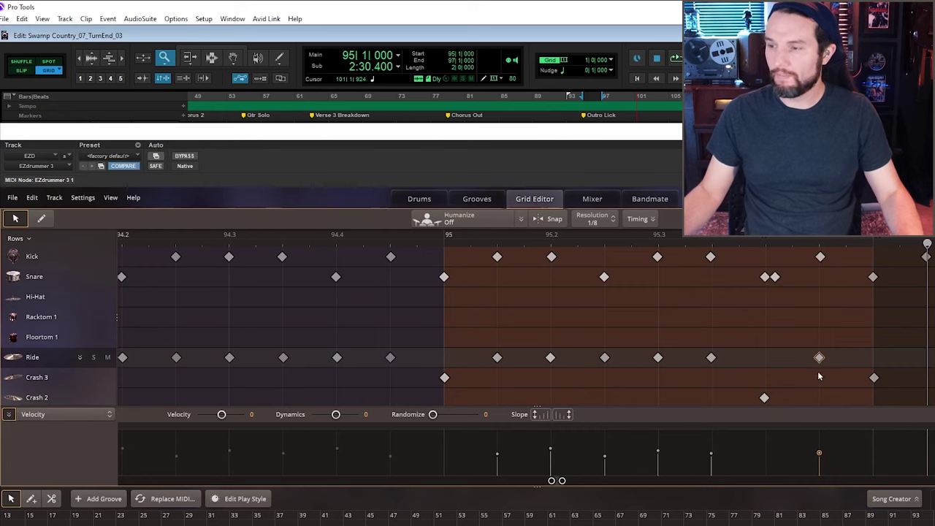
- Delete the Kick, Snare and Crash 2 hits that open bar 96
{"action": "scroll", "coordinate": [785, 341], "scroll_direction": "right", "scroll_amount": 2}
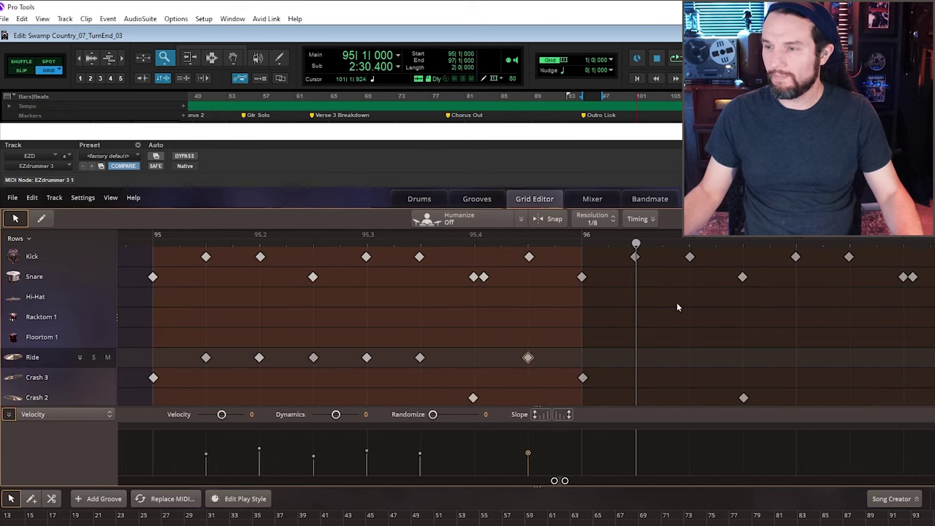
{"action": "left_click_drag", "start_coordinate": [611, 244], "coordinate": [613, 246]}
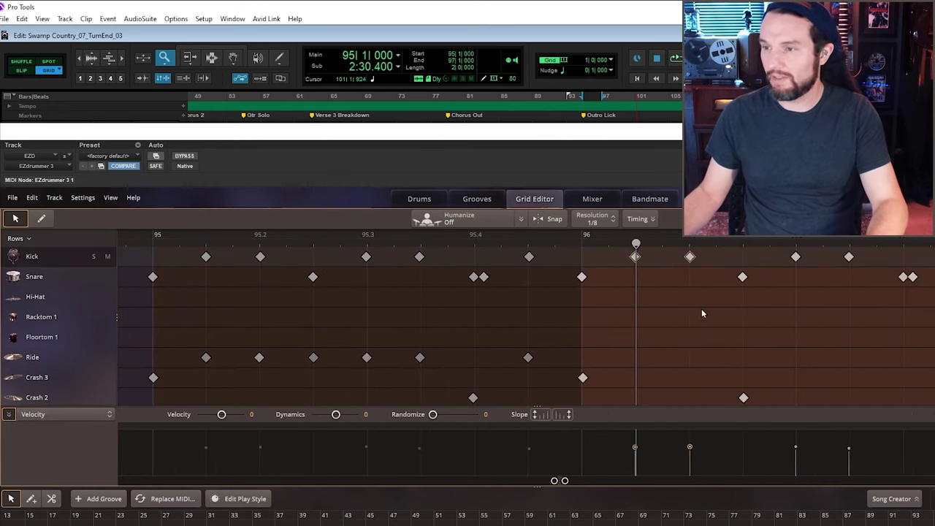
{"action": "key", "text": "Delete"}
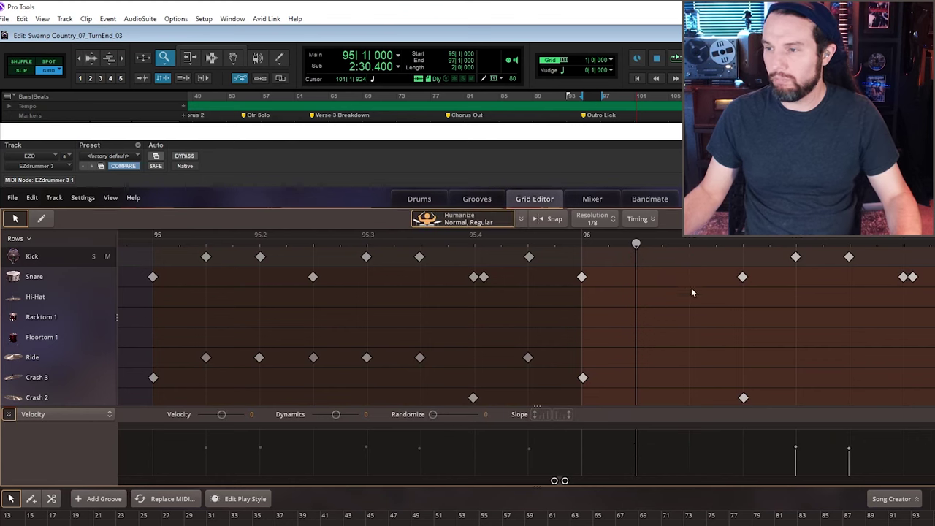
{"action": "left_click_drag", "start_coordinate": [722, 257], "coordinate": [751, 341]}
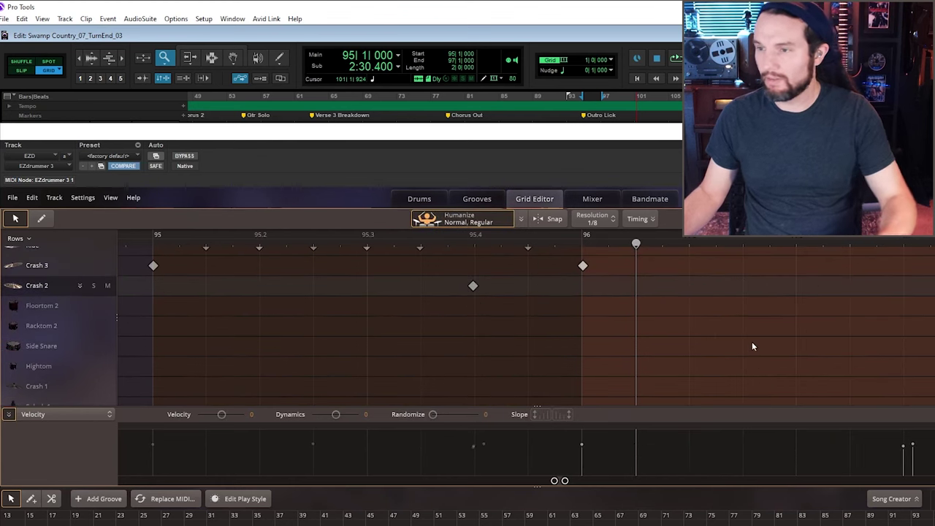
{"action": "key", "text": "Delete"}
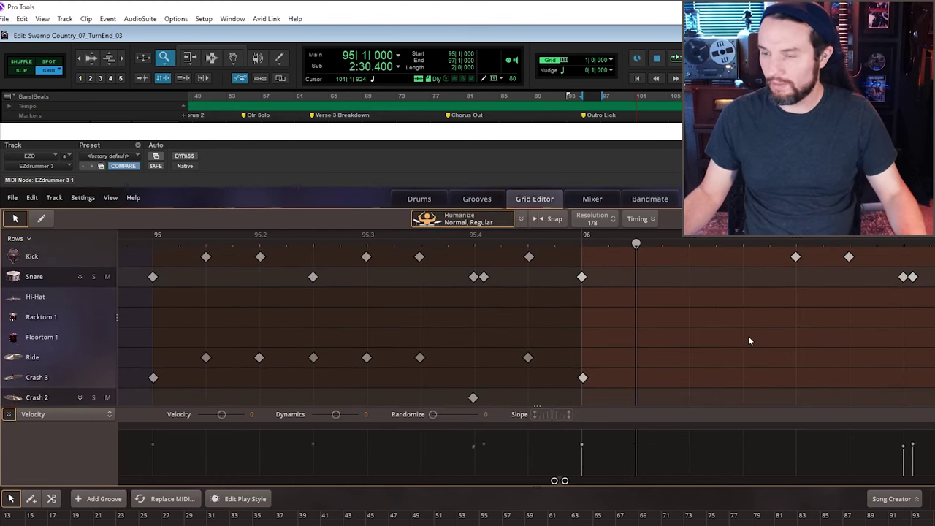
- Draw three Racktom 1 hits, each paired with a Floortom 1 hit, and play back the fill
{"action": "left_click", "coordinate": [43, 218]}
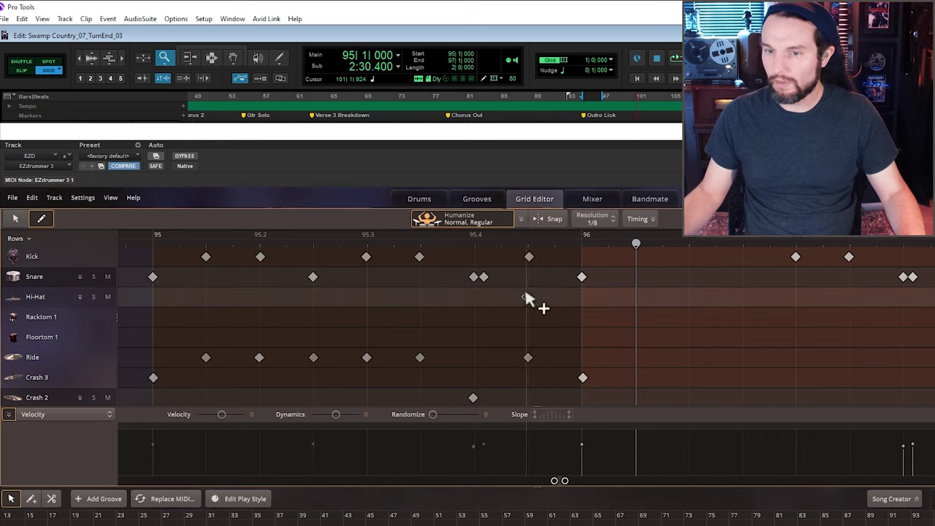
{"action": "left_click", "coordinate": [635, 317]}
{"action": "left_click", "coordinate": [688, 318]}
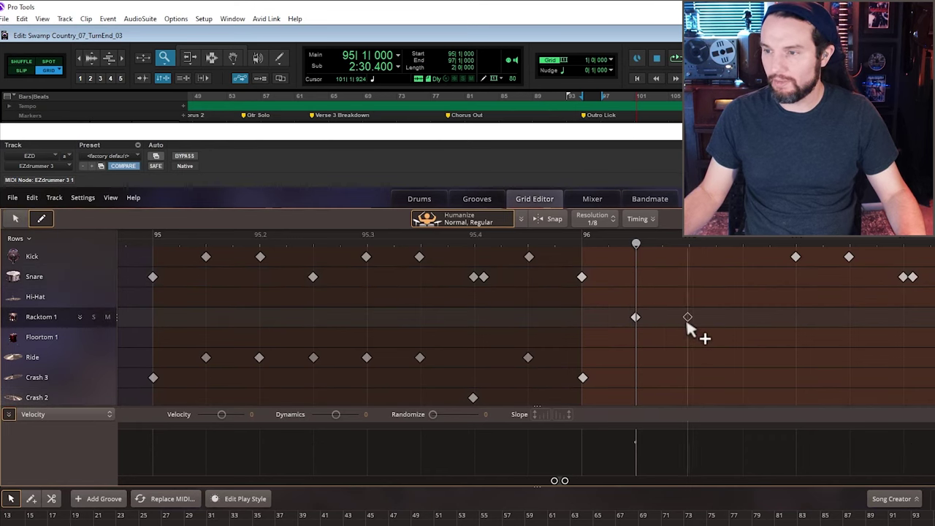
{"action": "left_click", "coordinate": [741, 323]}
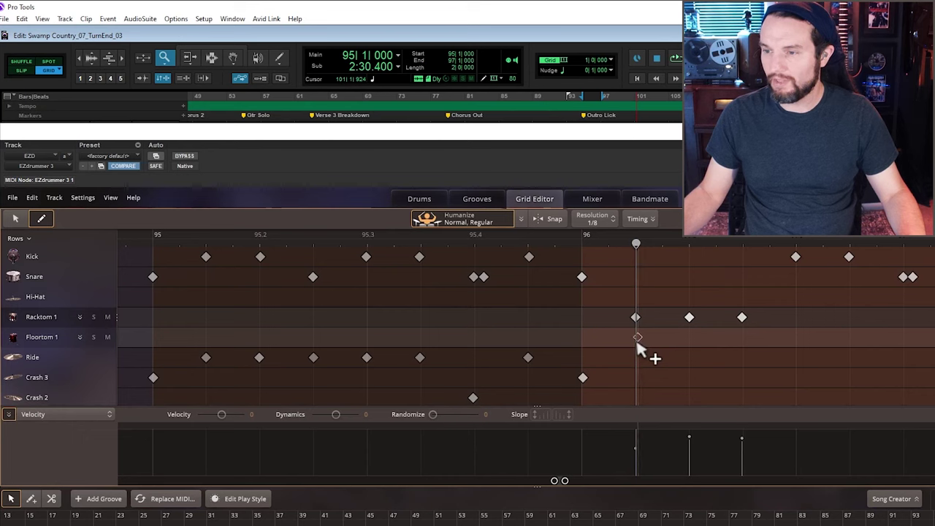
{"action": "left_click", "coordinate": [637, 341]}
{"action": "left_click", "coordinate": [690, 347]}
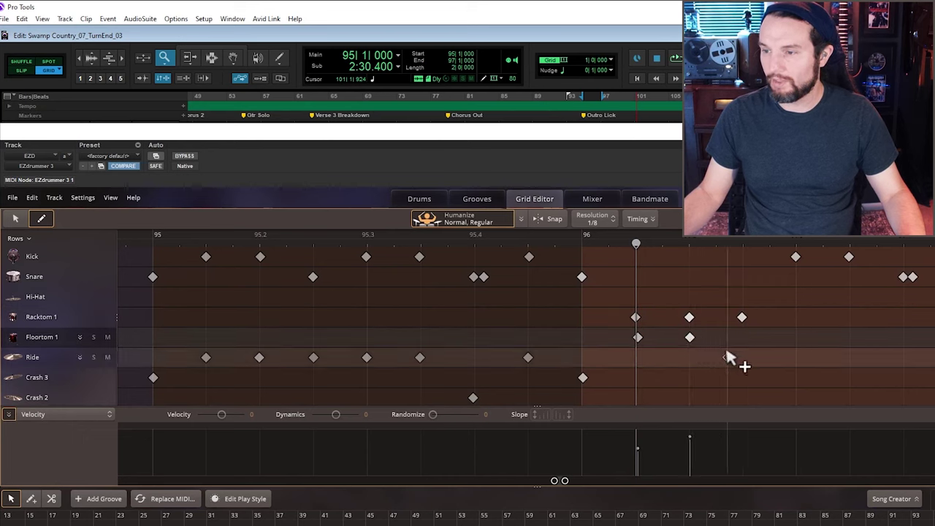
{"action": "left_click", "coordinate": [743, 350]}
{"action": "key", "text": "space"}
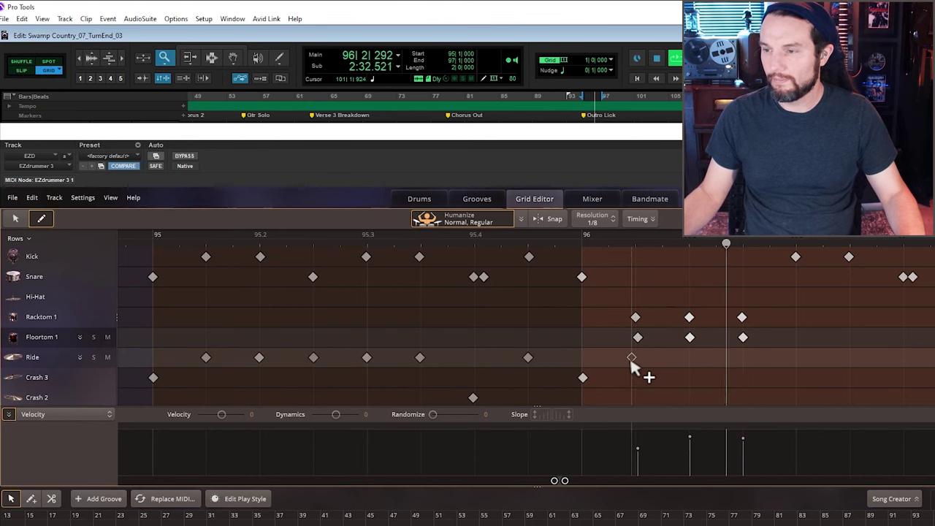
{"action": "key", "text": "space"}
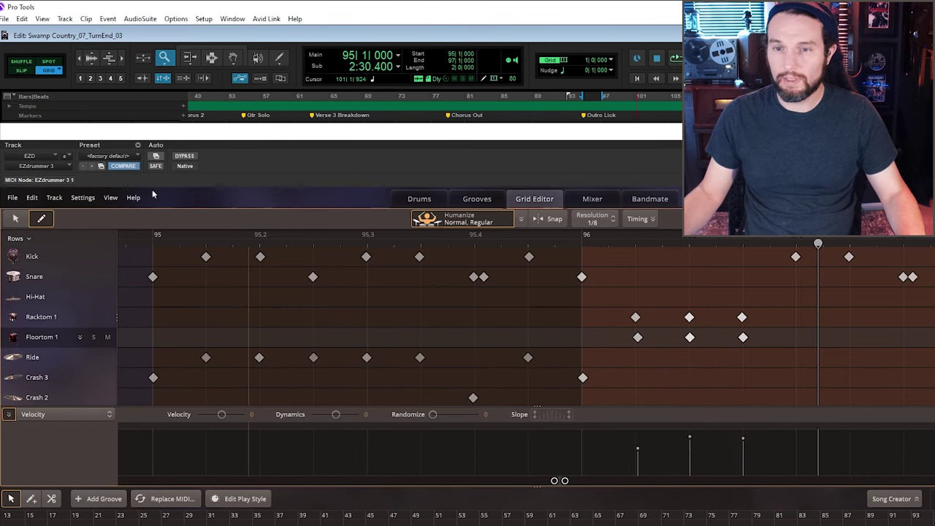
- Reshape the Racktom 1 and Floortom 1 velocities, raising the third rack tom hit to 96, then play from bar 95
{"action": "left_click", "coordinate": [45, 318]}
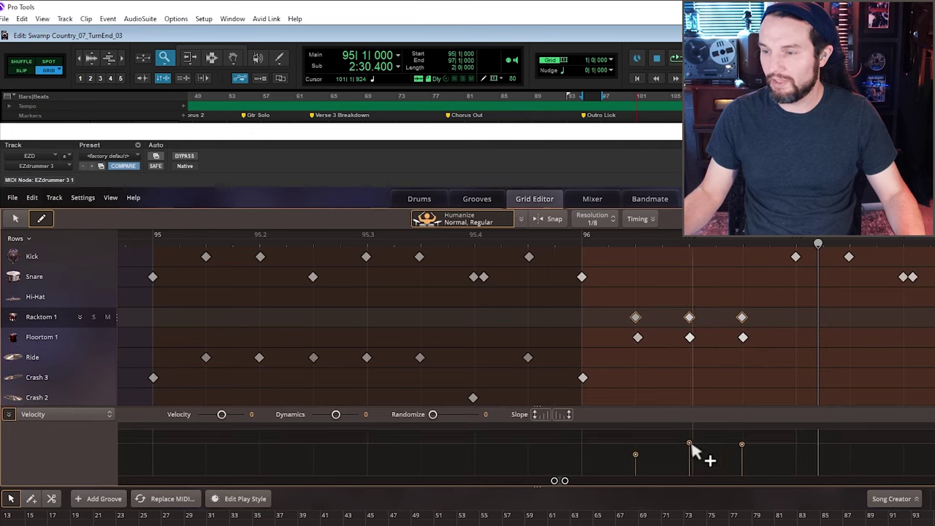
{"action": "key", "text": "1"}
{"action": "left_click", "coordinate": [758, 450]}
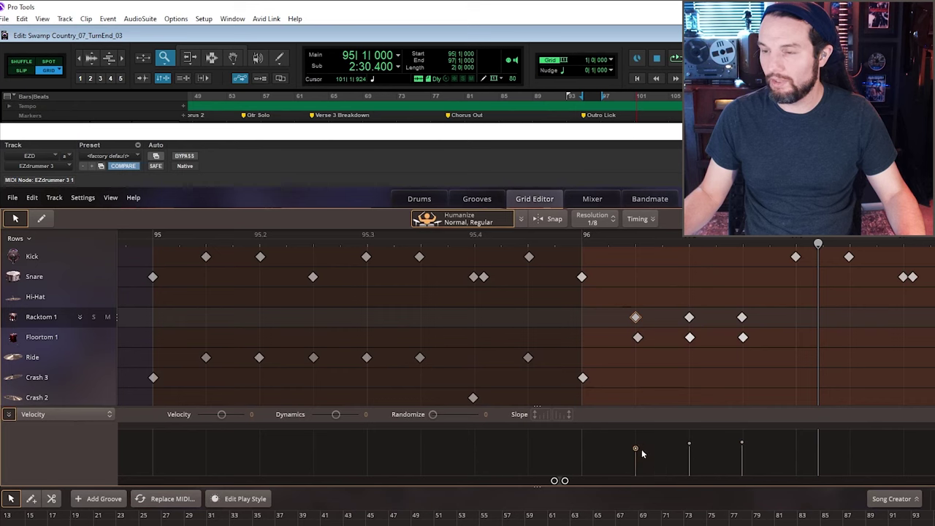
{"action": "left_click", "coordinate": [55, 337]}
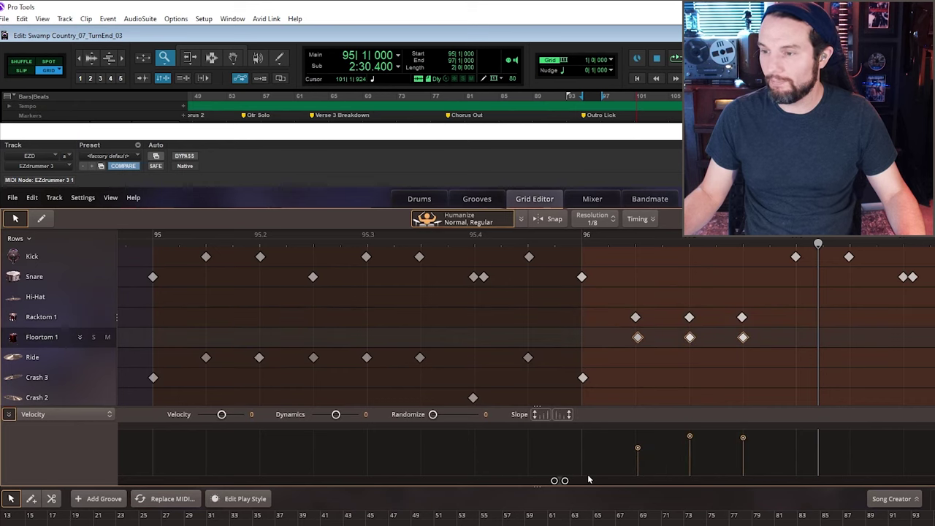
{"action": "left_click", "coordinate": [711, 445]}
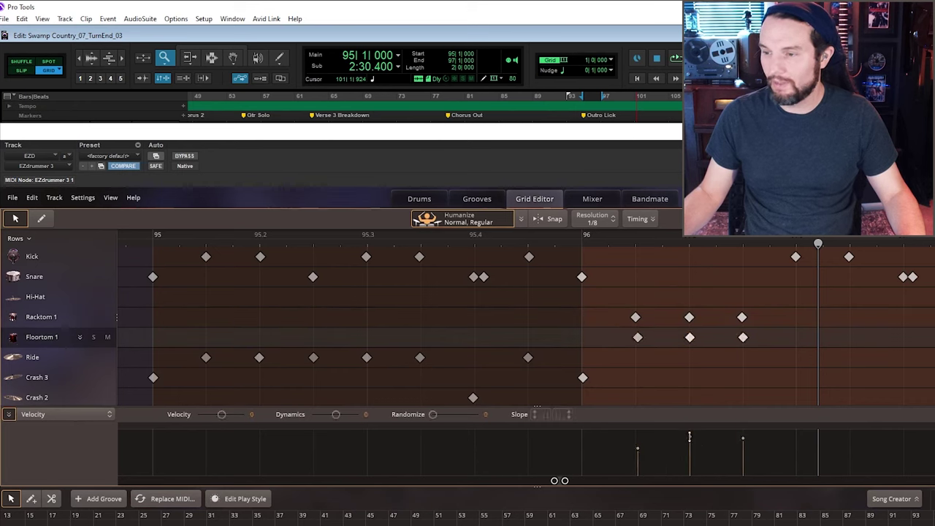
{"action": "key", "text": "space"}
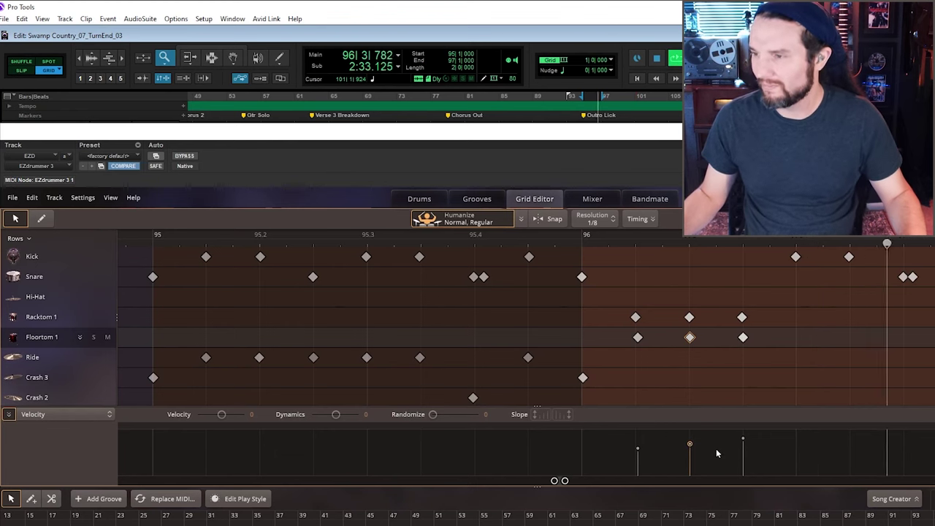
{"action": "key", "text": "space"}
- Remove the two late kick notes and the extra snare at bar 96's end, then play from bar 95
{"action": "key", "text": "ctrl+z"}
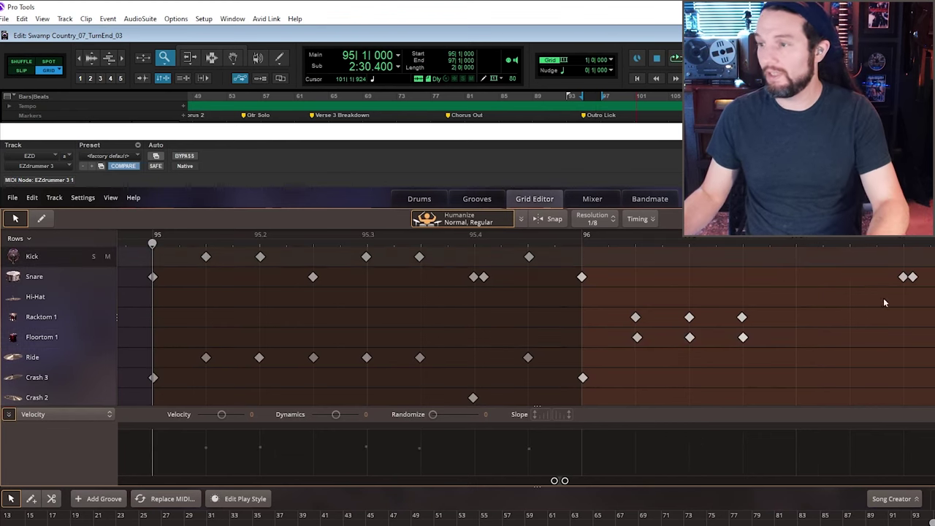
{"action": "left_click", "coordinate": [913, 276]}
{"action": "key", "text": "Delete"}
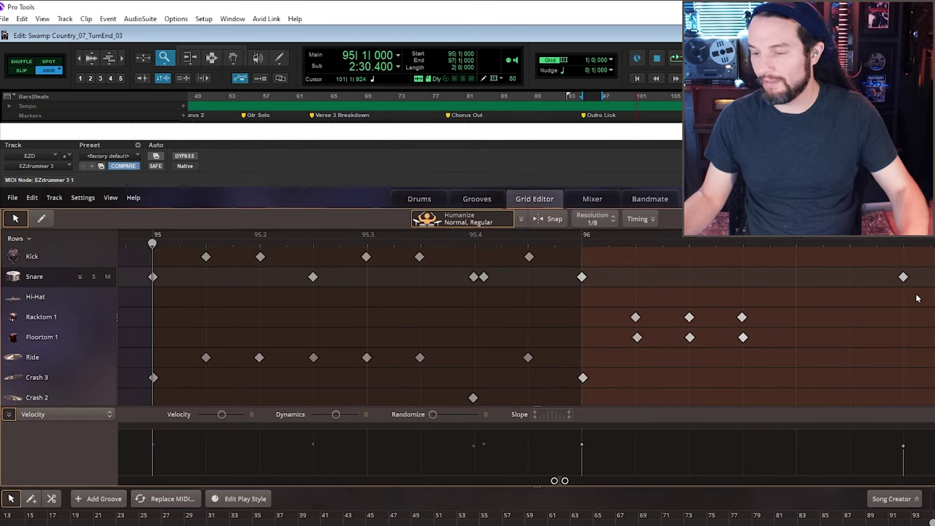
{"action": "key", "text": "space"}
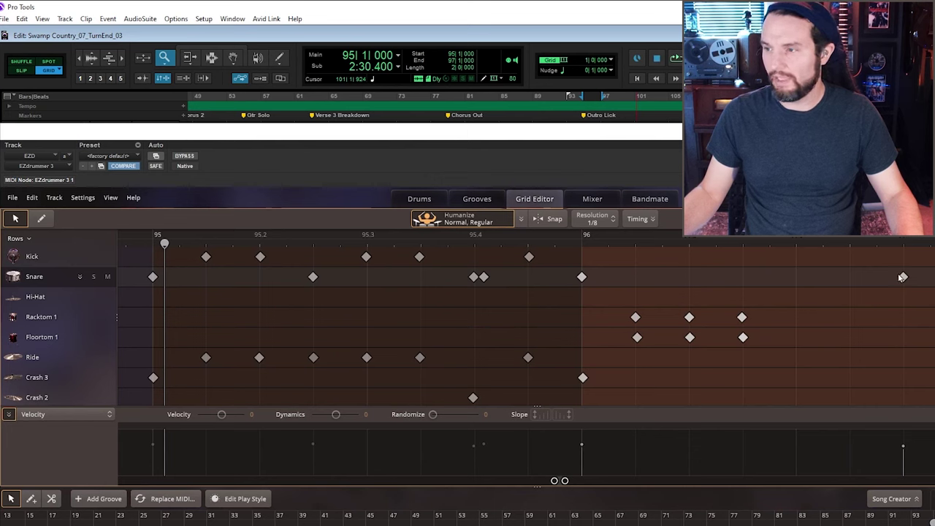
- Add a Kick and a Crash 2 hit on bar 97 and listen to the fill
{"action": "key", "text": "b"}
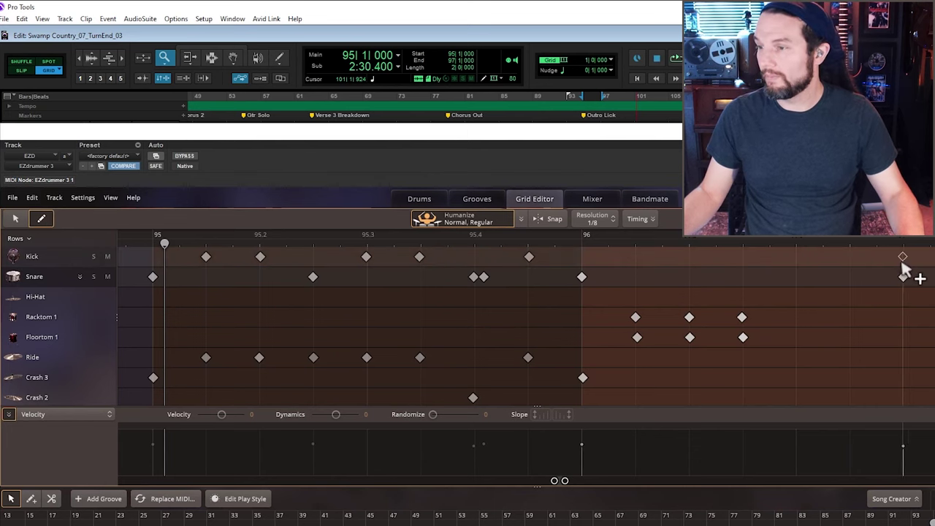
{"action": "left_click", "coordinate": [903, 256]}
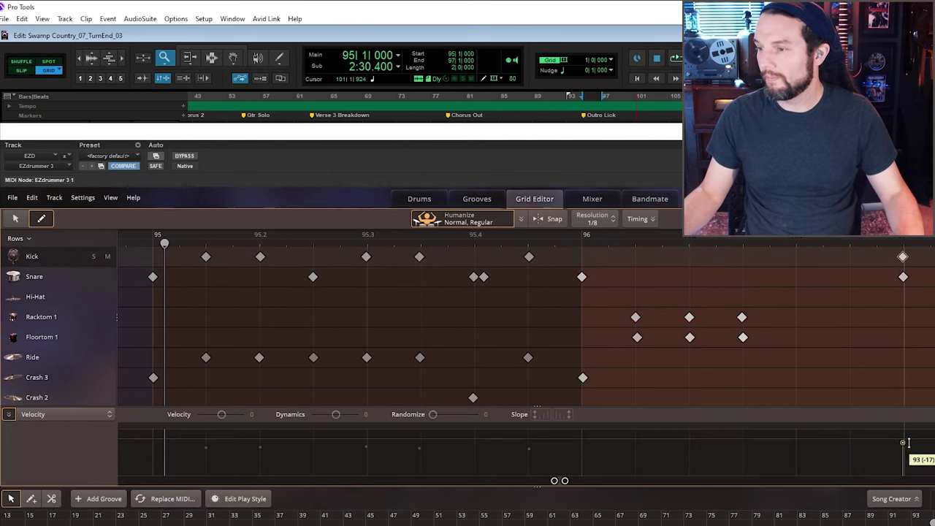
{"action": "left_click", "coordinate": [904, 399]}
{"action": "key", "text": "space"}
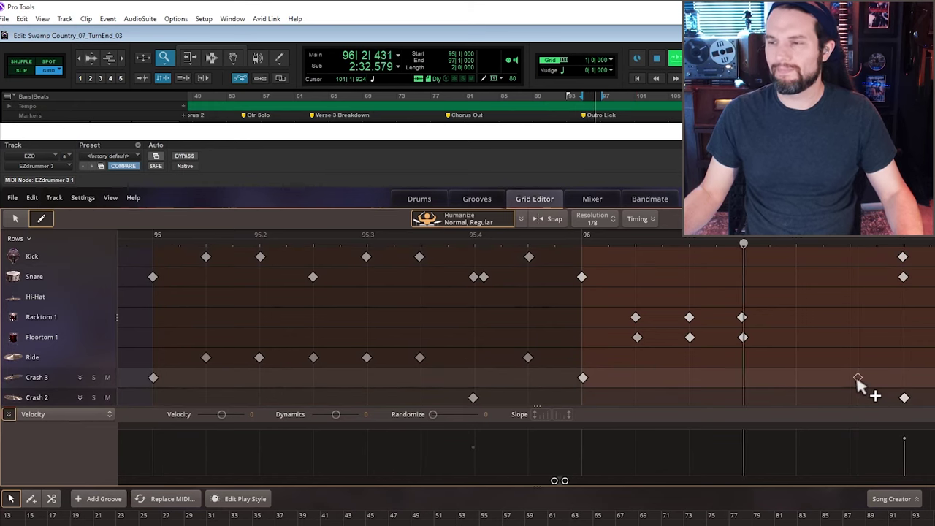
{"action": "key", "text": "space"}
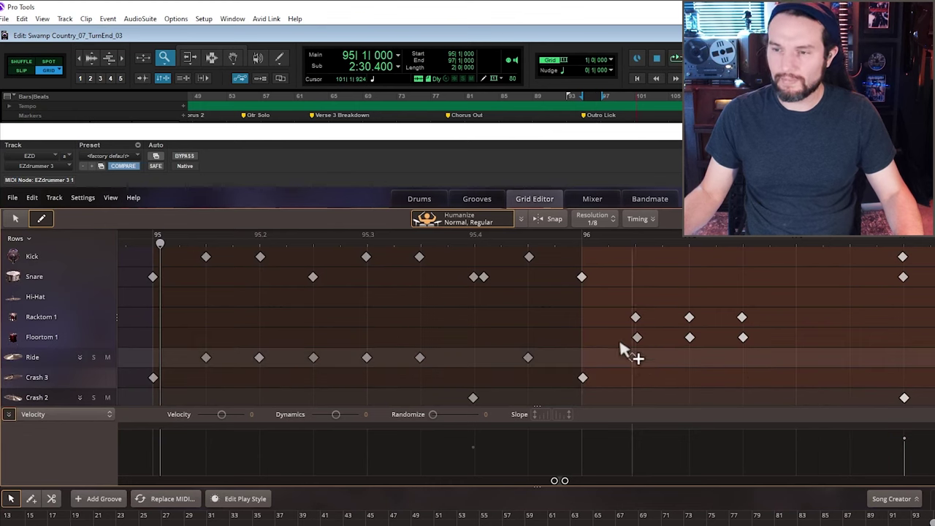
- Remove the doubled snare hit near 95.4 and play the fill again
{"action": "left_click", "coordinate": [484, 283]}
{"action": "key", "text": "space"}
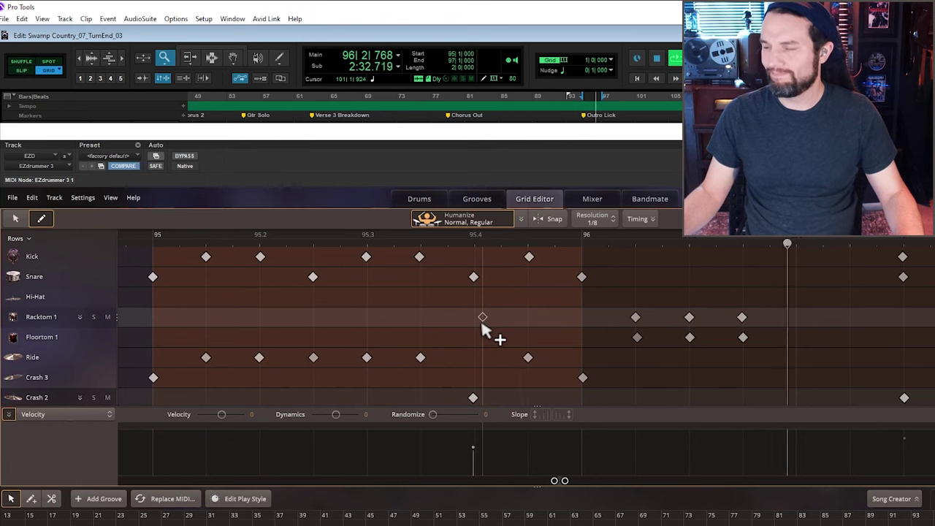
{"action": "key", "text": "space"}
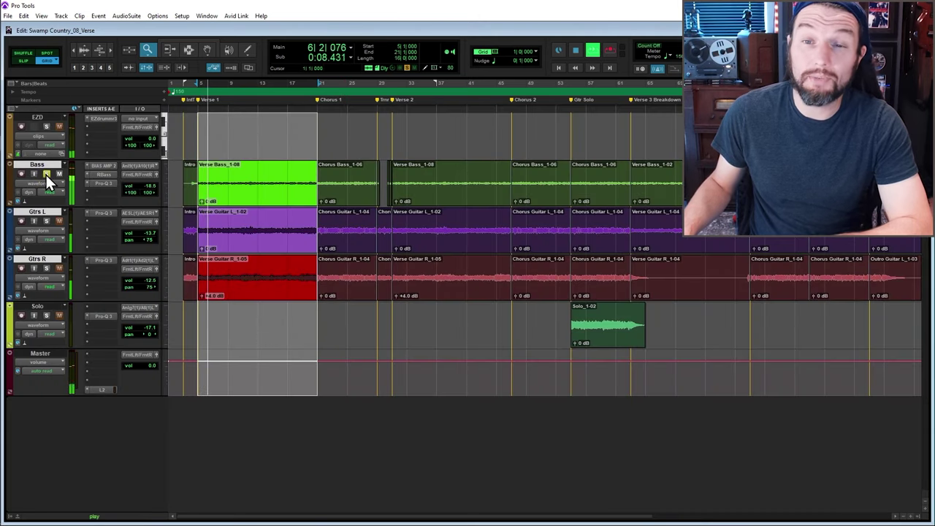
- Solo Gtrs L and bounce it alone to a WAV file
{"action": "left_click", "coordinate": [48, 221]}
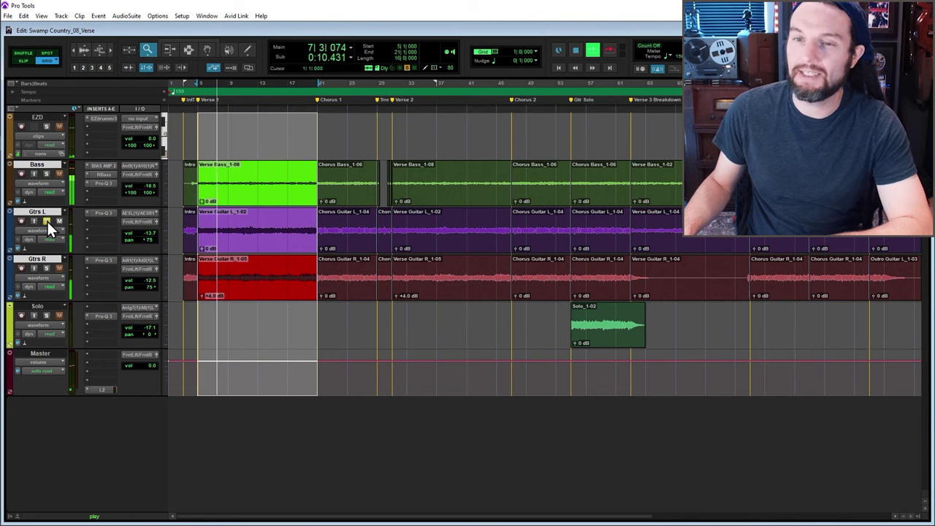
{"action": "left_click", "coordinate": [48, 221]}
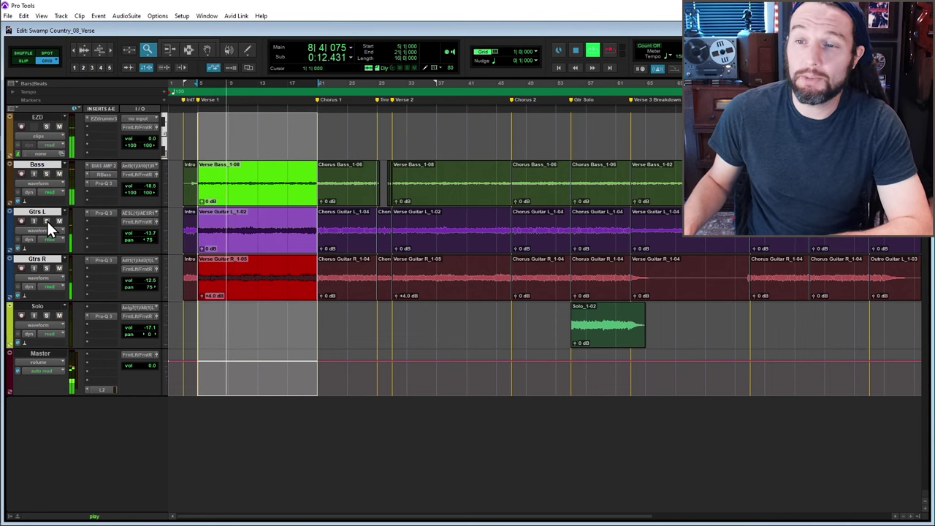
{"action": "key", "text": "space"}
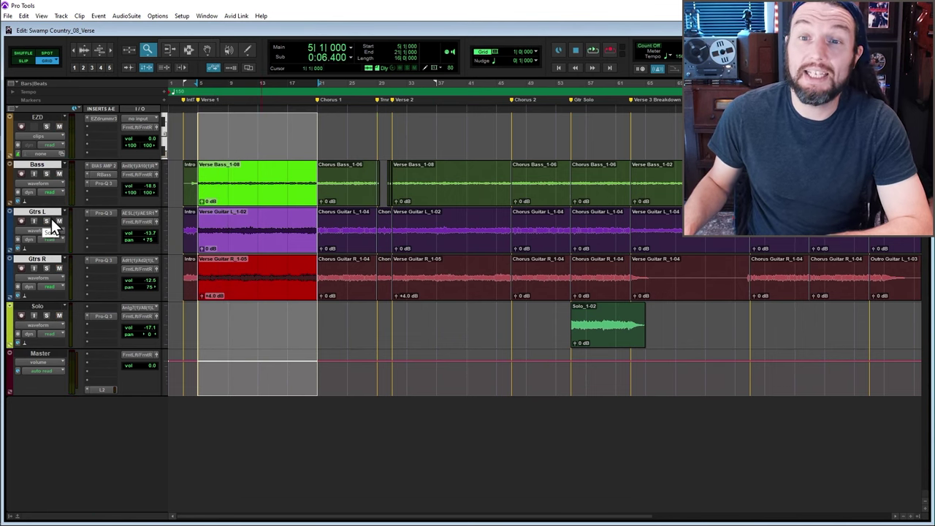
{"action": "left_click", "coordinate": [247, 86]}
{"action": "key", "text": "shift+s"}
{"action": "key", "text": "ctrl+alt+b"}
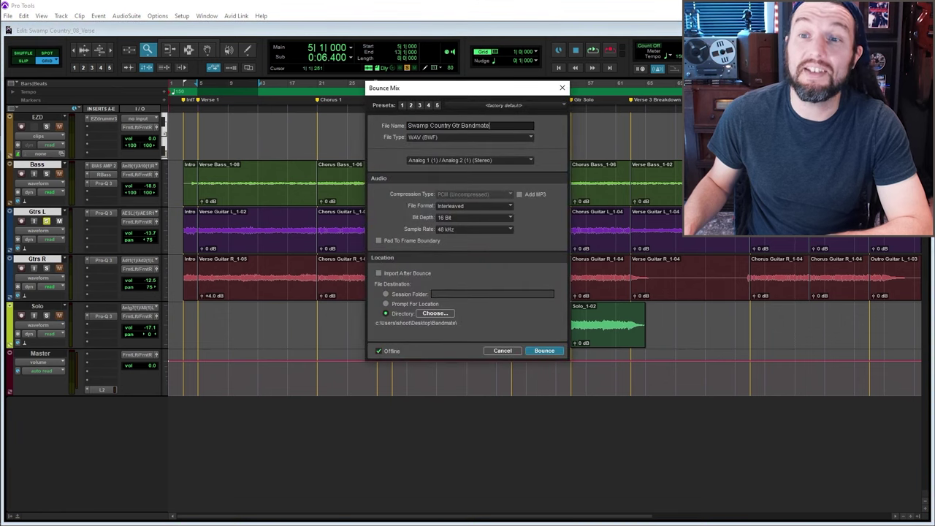
{"action": "left_click", "coordinate": [543, 349]}
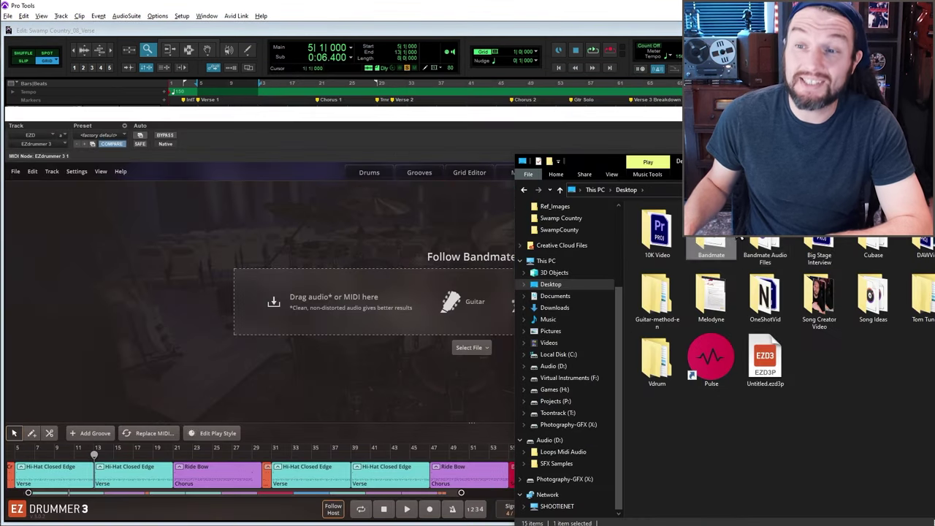
- Load the guitar bounce into EZdrummer's Bandmate, accepting the tempo, and solo the Bass track
{"action": "double_click", "coordinate": [711, 358]}
{"action": "left_click_drag", "start_coordinate": [657, 220], "coordinate": [411, 298]}
{"action": "left_click", "coordinate": [528, 378]}
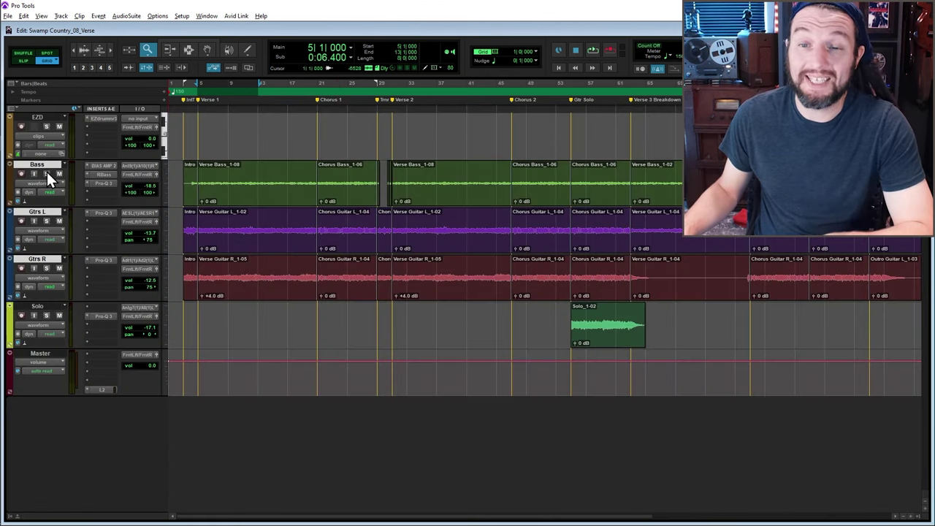
{"action": "left_click", "coordinate": [46, 173]}
- Solo the drum track, open EZdrummer 3 and play the first verse groove
{"action": "left_click", "coordinate": [46, 127]}
{"action": "left_click", "coordinate": [102, 118]}
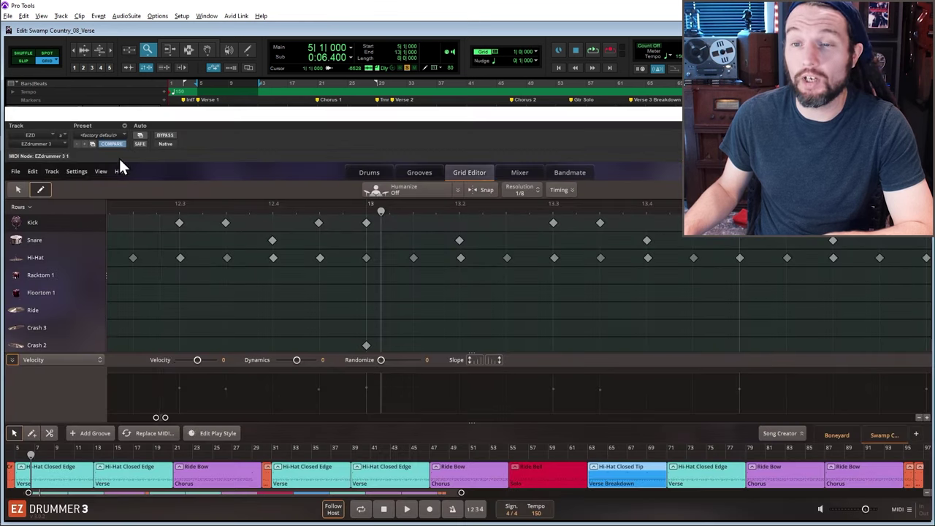
{"action": "left_click", "coordinate": [62, 482]}
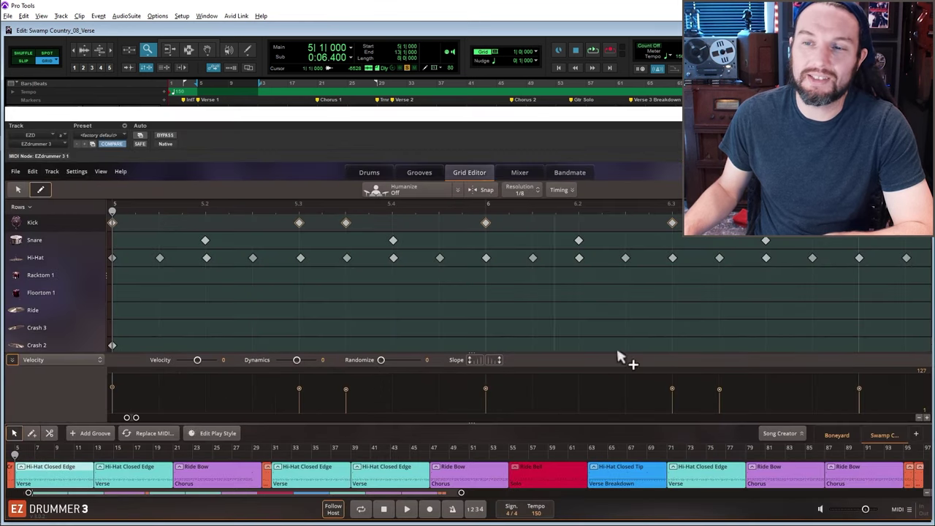
{"action": "scroll", "coordinate": [455, 282], "scroll_direction": "down", "scroll_amount": 3}
{"action": "key", "text": "space"}
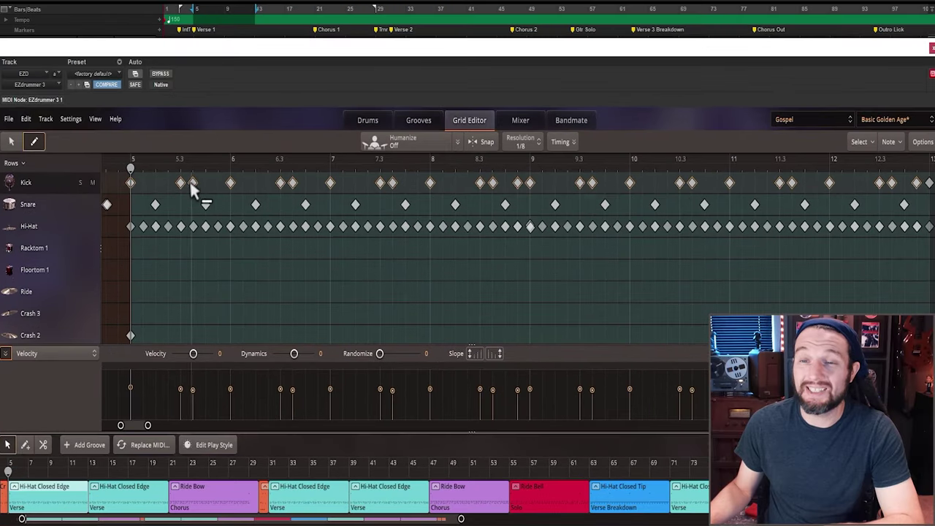
- With humanize on, move, add and delete kick hits in bars 5–11, then copy the groove to bar 31
{"action": "left_click_drag", "start_coordinate": [198, 223], "coordinate": [173, 227]}
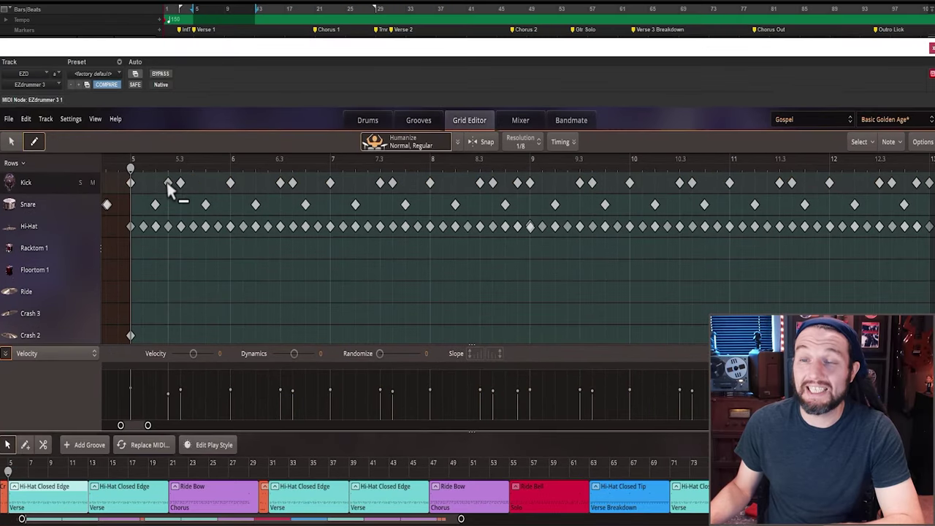
{"action": "key", "text": "ctrl+z"}
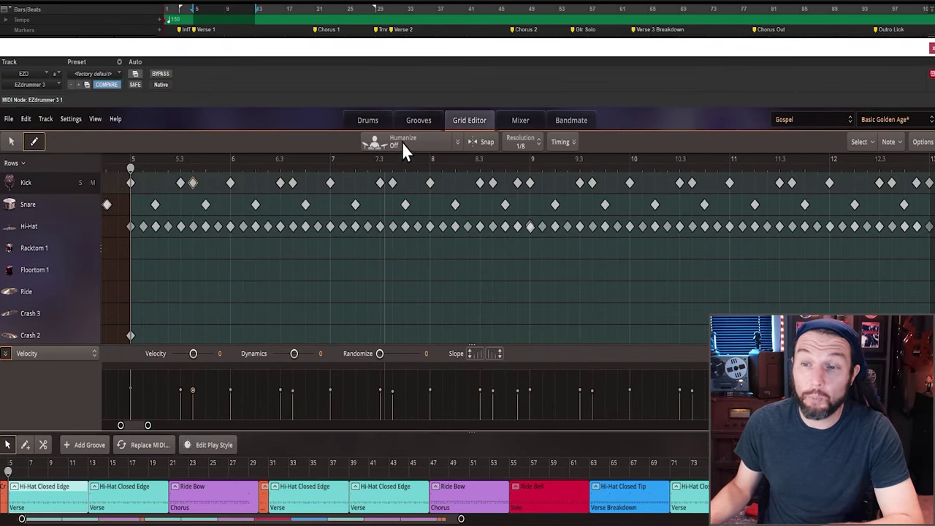
{"action": "left_click", "coordinate": [401, 142]}
{"action": "left_click_drag", "start_coordinate": [196, 187], "coordinate": [173, 189]}
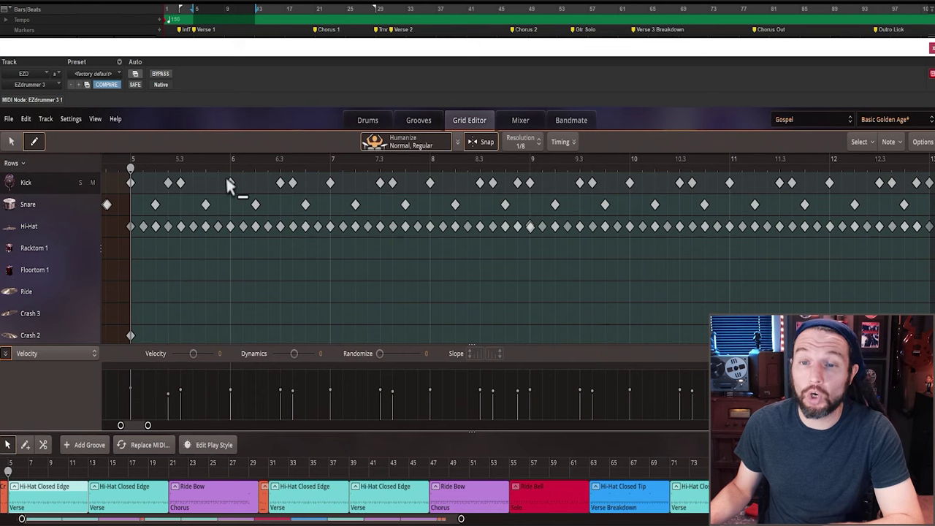
{"action": "left_click", "coordinate": [293, 184]}
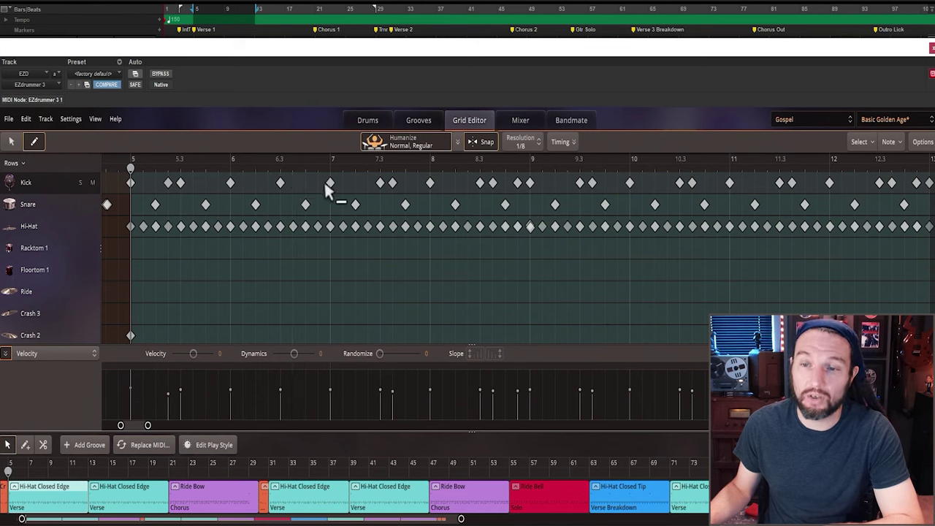
{"action": "left_click", "coordinate": [367, 182]}
{"action": "left_click", "coordinate": [392, 182]}
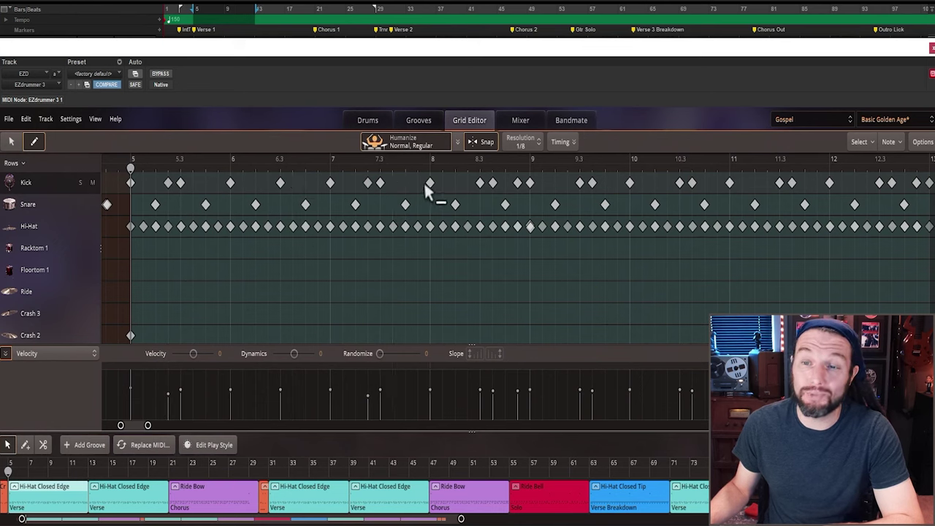
{"action": "left_click", "coordinate": [567, 183]}
{"action": "left_click", "coordinate": [592, 182]}
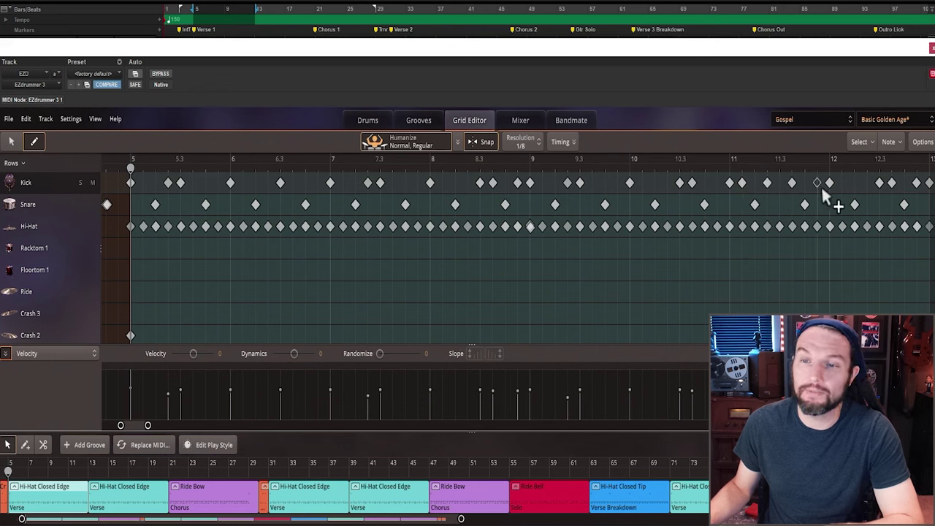
{"action": "key", "text": "space"}
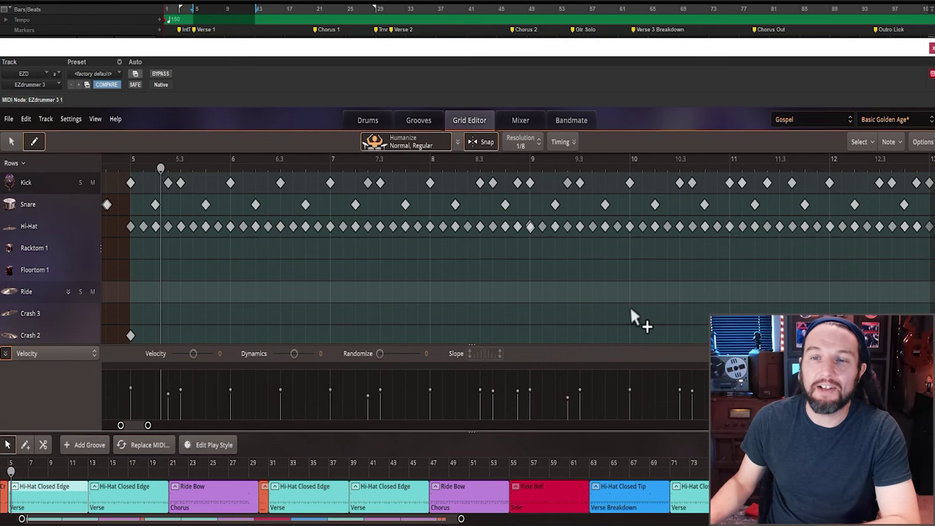
{"action": "left_click_drag", "start_coordinate": [79, 504], "coordinate": [286, 514]}
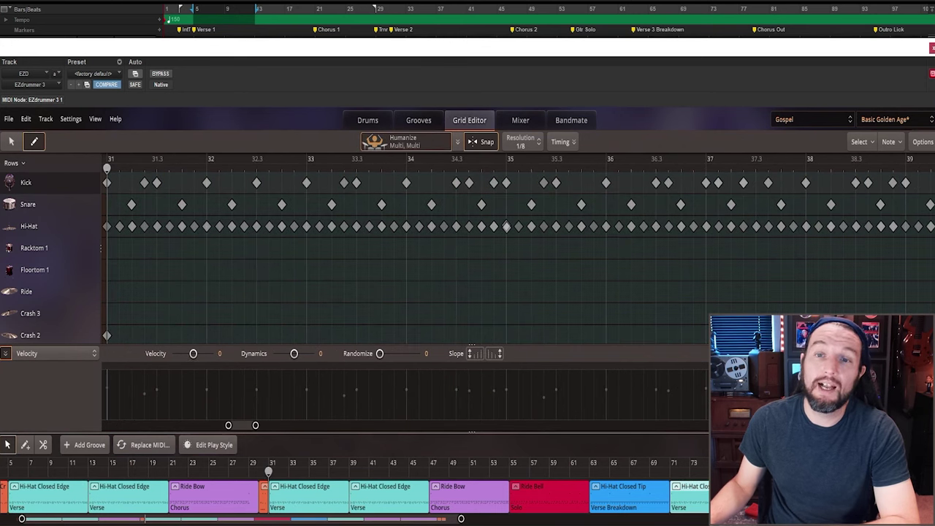
- Apply Replace All Verses on Track with the edited bar-5 verse groove in Song Creator's Song Parts
{"action": "left_click", "coordinate": [44, 497]}
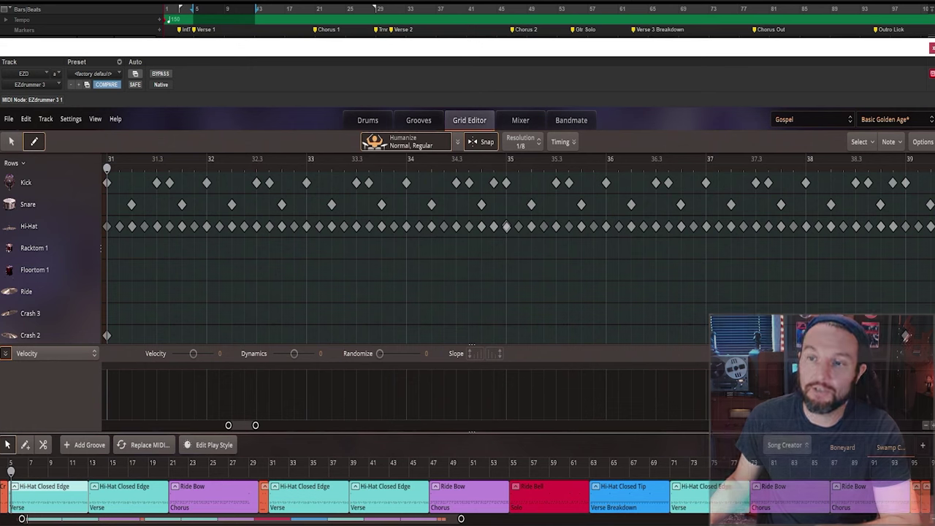
{"action": "left_click", "coordinate": [782, 447]}
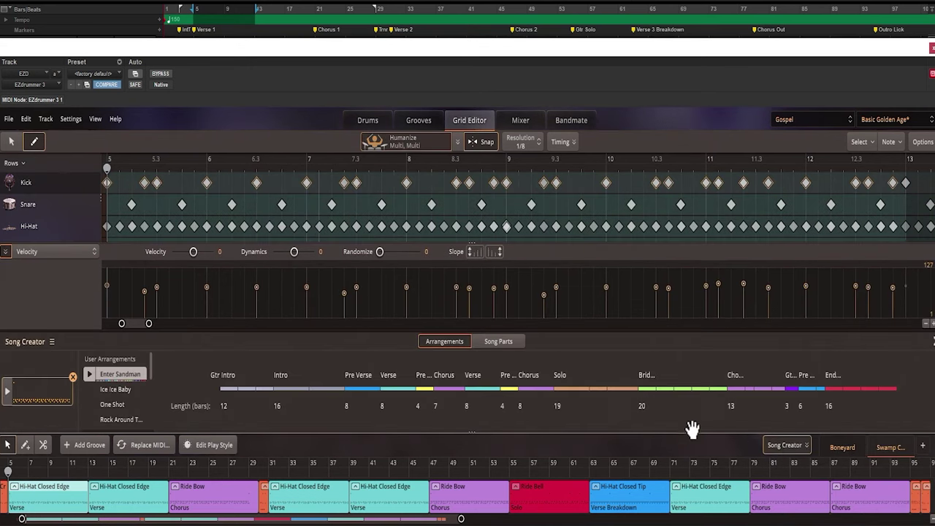
{"action": "left_click", "coordinate": [499, 343]}
{"action": "right_click", "coordinate": [260, 360]}
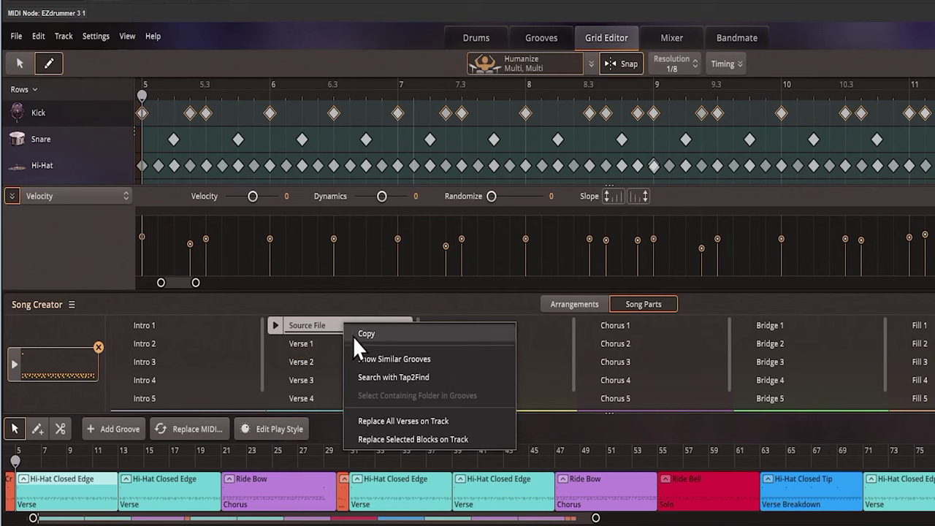
{"action": "left_click", "coordinate": [326, 439]}
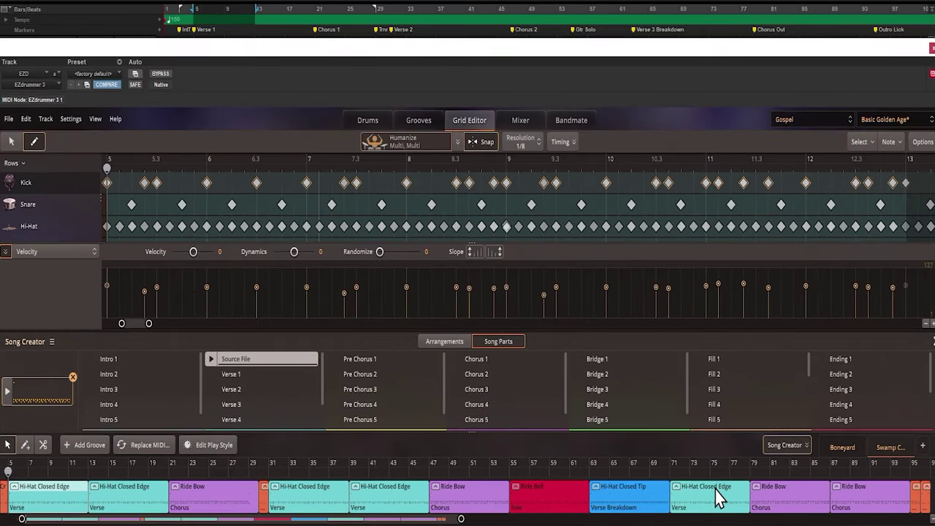
{"action": "left_click", "coordinate": [783, 447]}
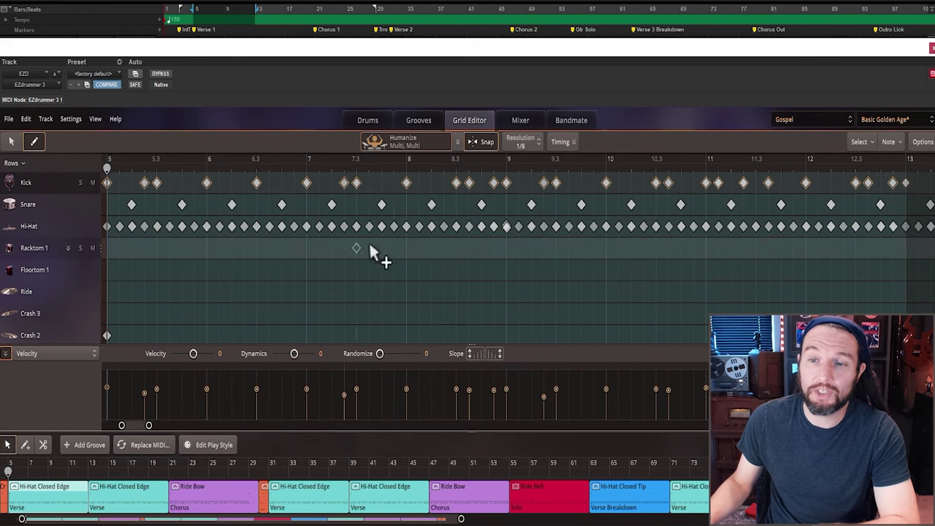
- Add and remove kick and snare hits across the chorus groove in bars 21–27, then play it back
{"action": "left_click", "coordinate": [218, 503]}
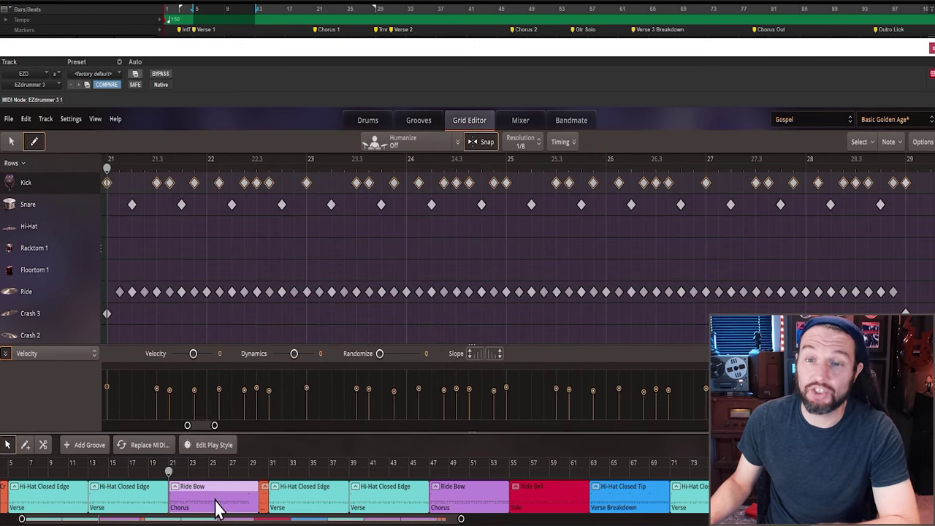
{"action": "left_click", "coordinate": [931, 48]}
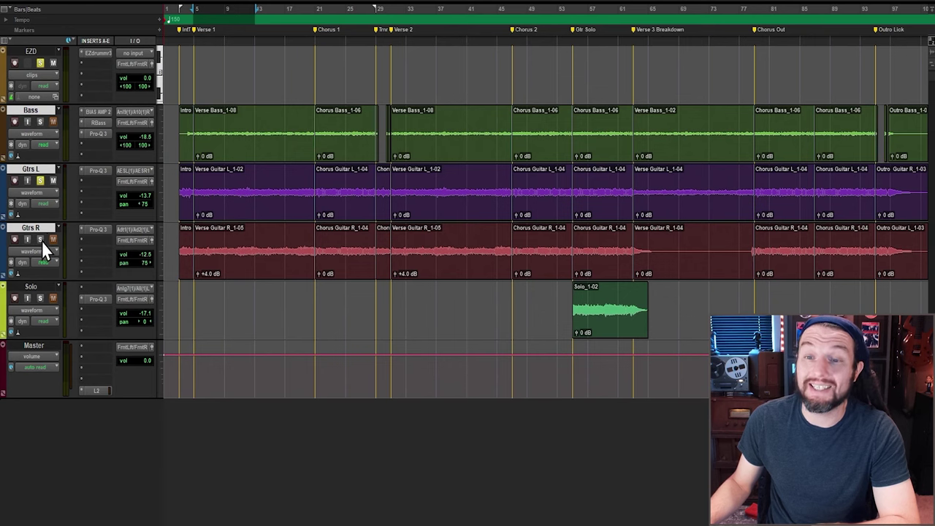
{"action": "left_click", "coordinate": [100, 54]}
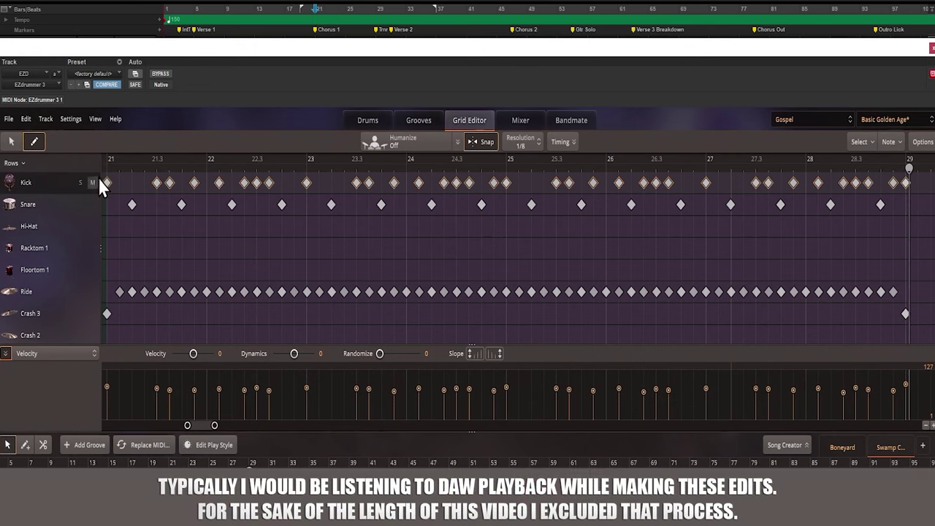
{"action": "left_click", "coordinate": [144, 183]}
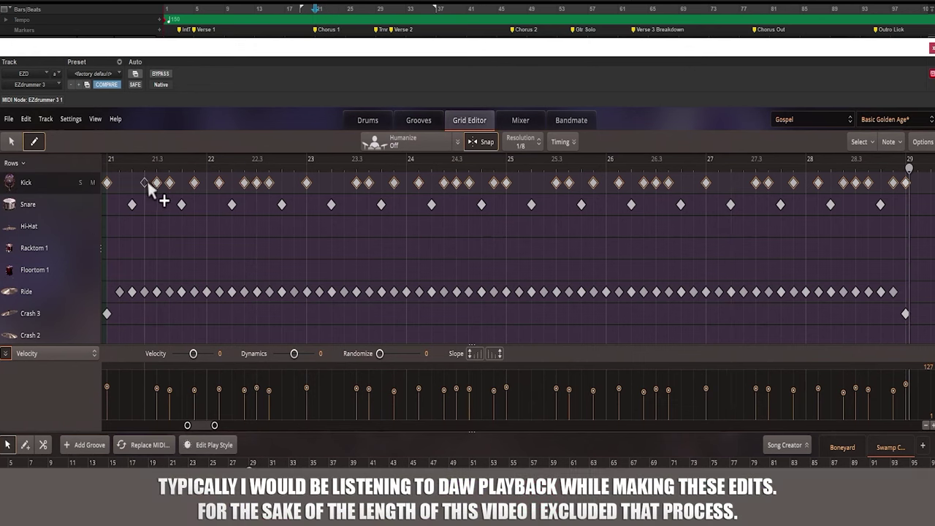
{"action": "left_click", "coordinate": [181, 205]}
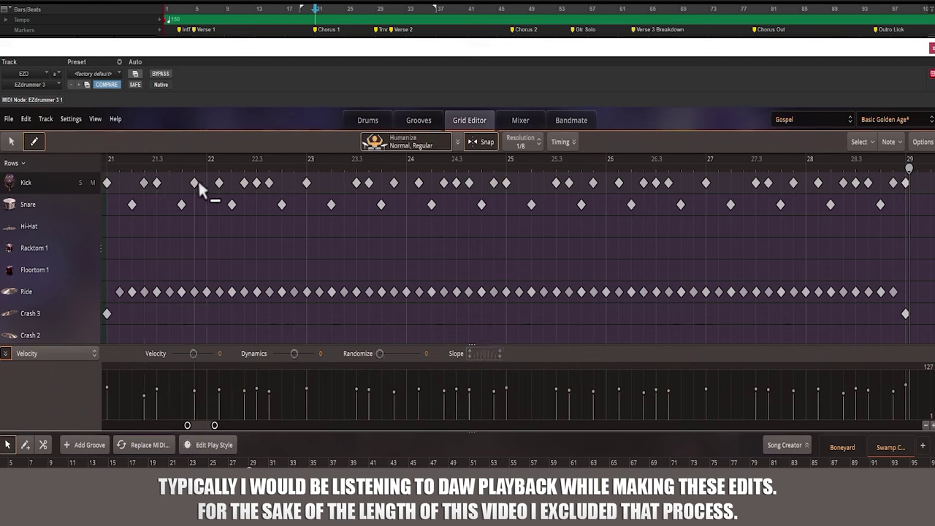
{"action": "left_click", "coordinate": [256, 182]}
{"action": "left_click", "coordinate": [343, 183]}
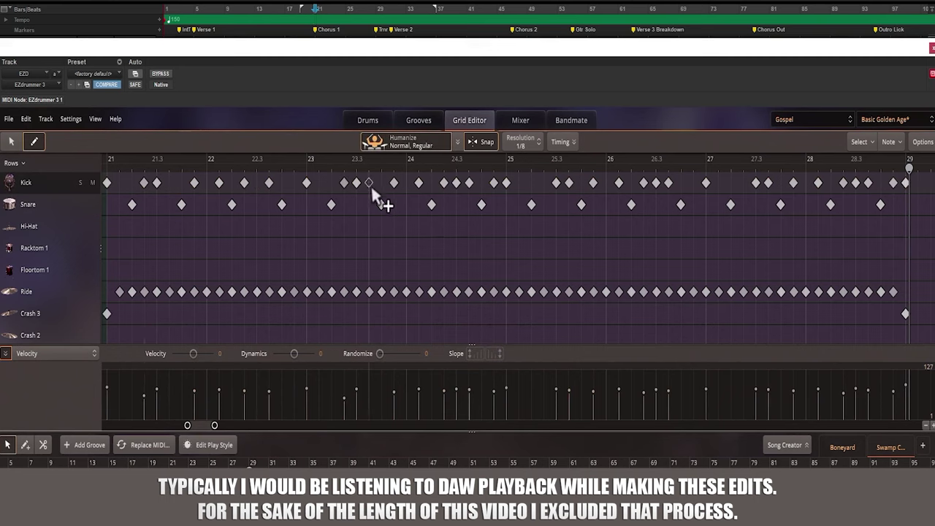
{"action": "left_click", "coordinate": [493, 183]}
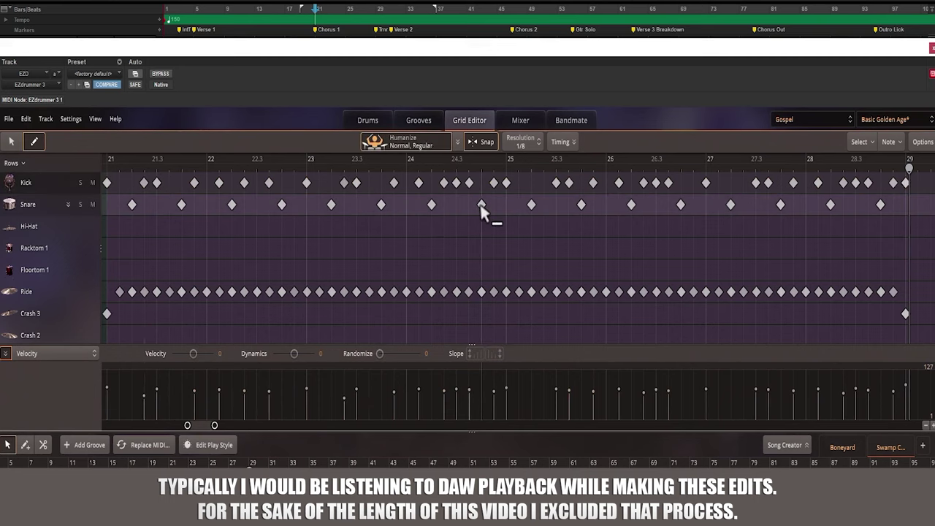
{"action": "left_click", "coordinate": [544, 183]}
{"action": "left_click", "coordinate": [569, 183]}
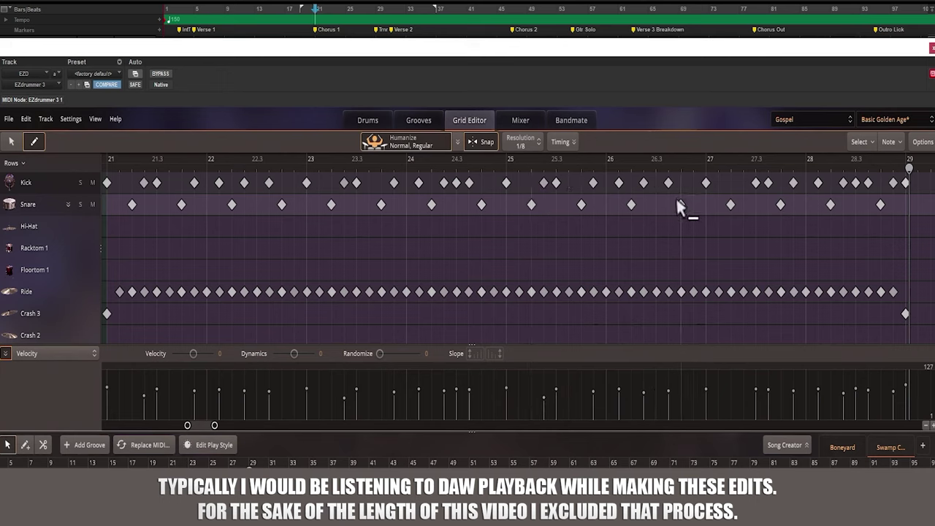
{"action": "left_click", "coordinate": [680, 204]}
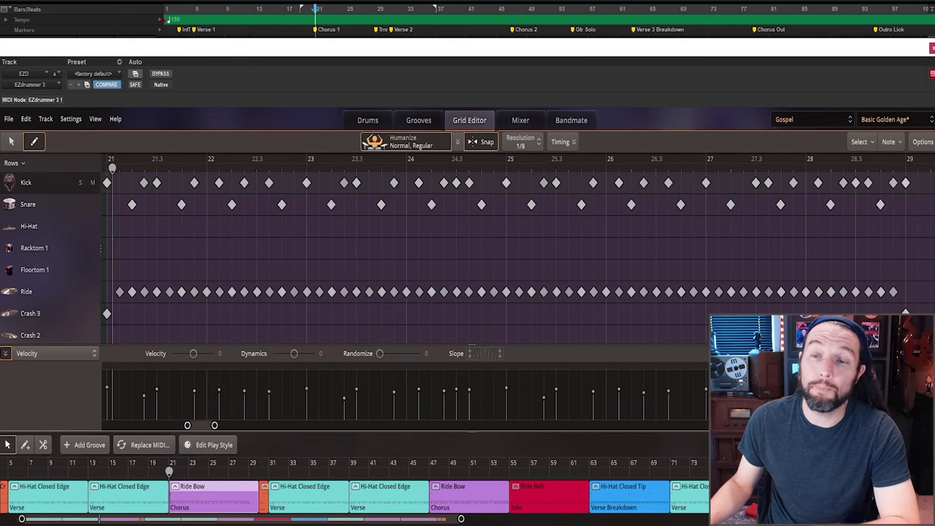
{"action": "key", "text": "space"}
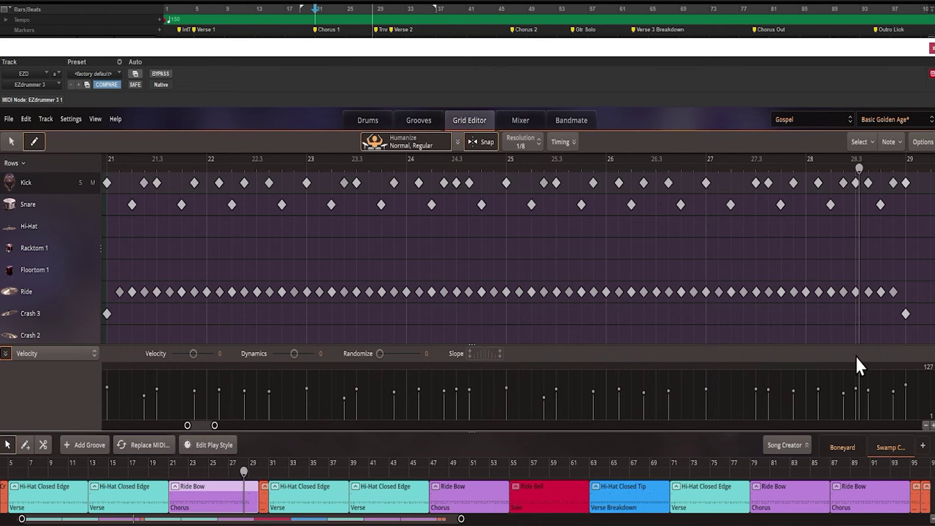
- Copy the edited chorus and paste it with All instruments onto the bar-47 and final chorus parts
{"action": "right_click", "coordinate": [246, 327]}
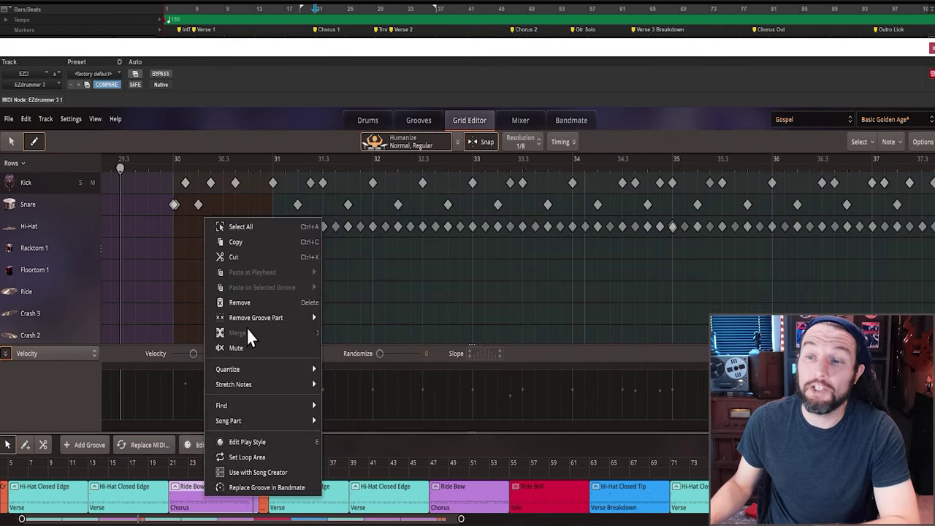
{"action": "left_click", "coordinate": [453, 504]}
{"action": "right_click", "coordinate": [497, 294]}
{"action": "mouse_move", "coordinate": [502, 288]}
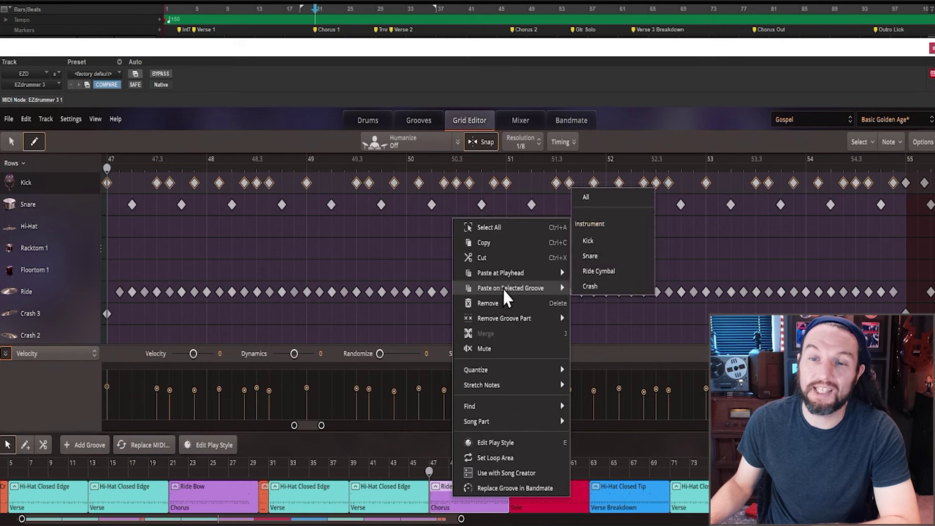
{"action": "left_click", "coordinate": [598, 198]}
{"action": "right_click", "coordinate": [845, 307]}
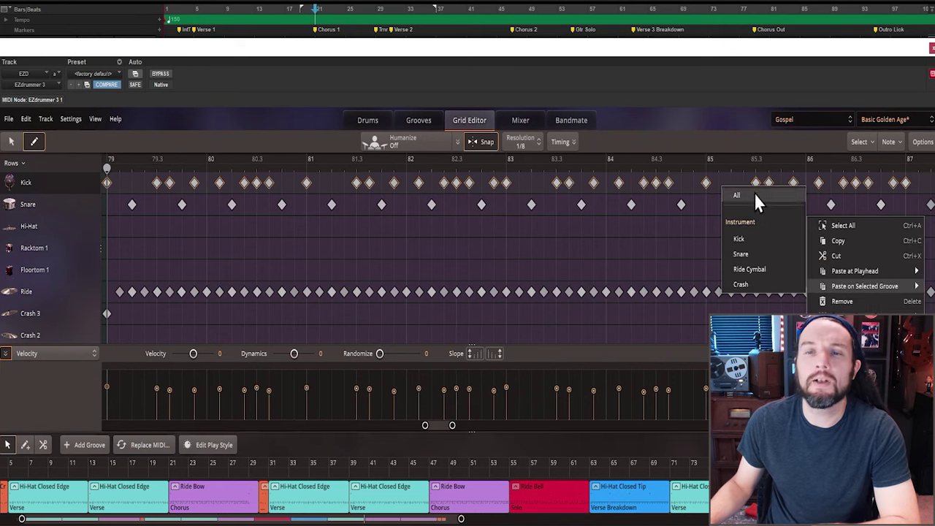
{"action": "left_click", "coordinate": [753, 193]}
{"action": "left_click", "coordinate": [538, 494]}
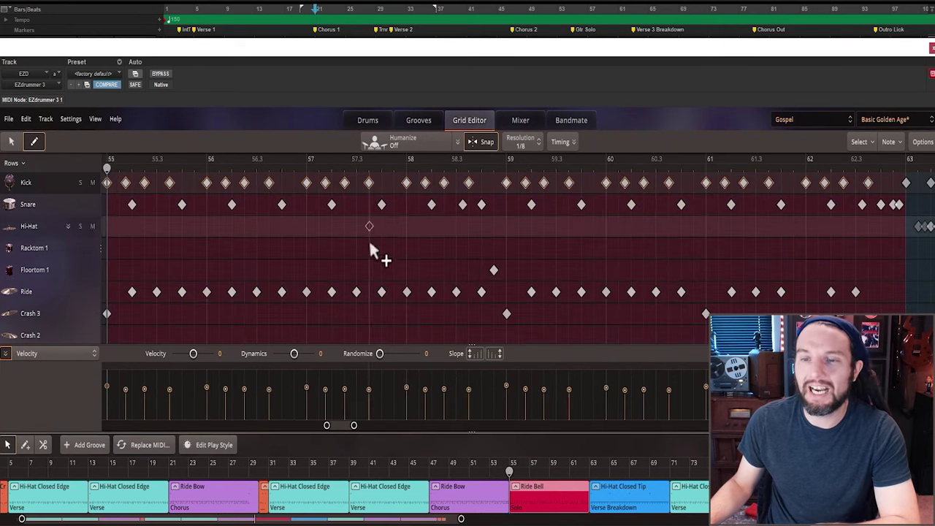
- Take the drum track out of solo and reopen EZdrummer on it
{"action": "left_click", "coordinate": [931, 48]}
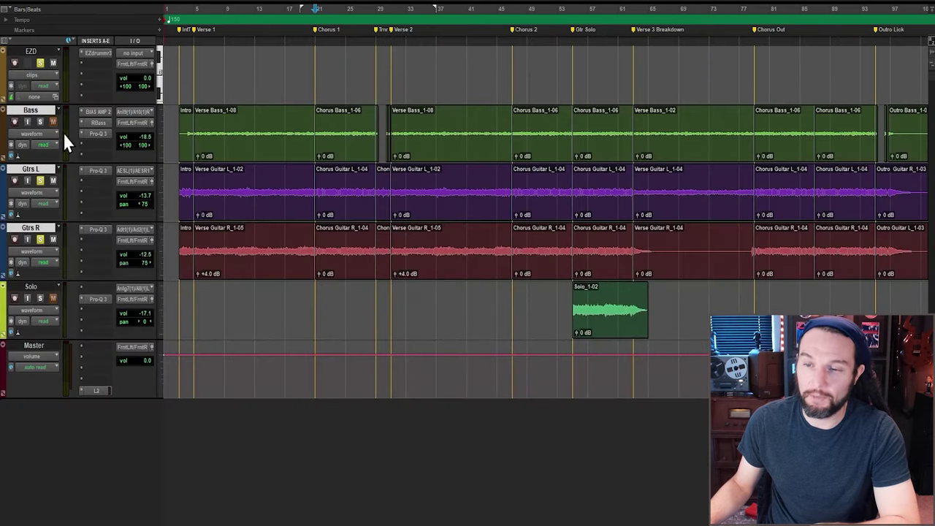
{"action": "left_click", "coordinate": [40, 63]}
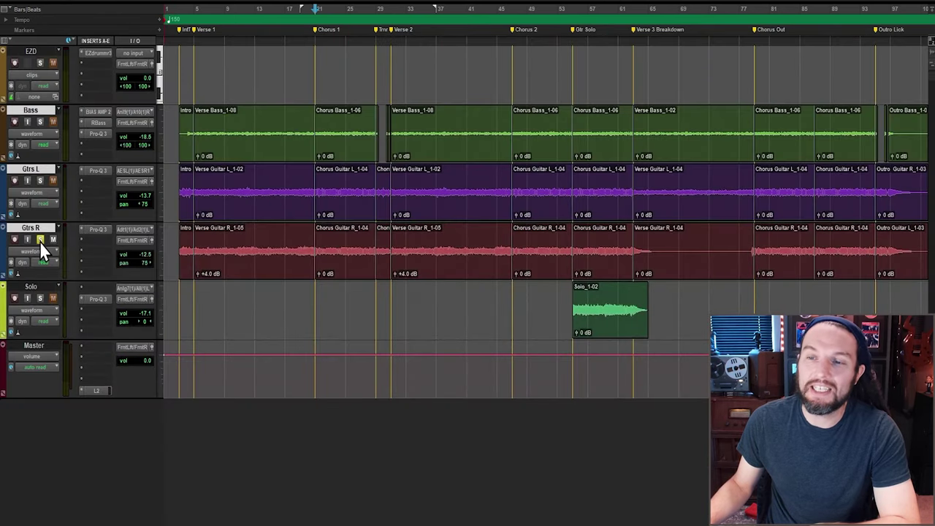
{"action": "left_click", "coordinate": [100, 54]}
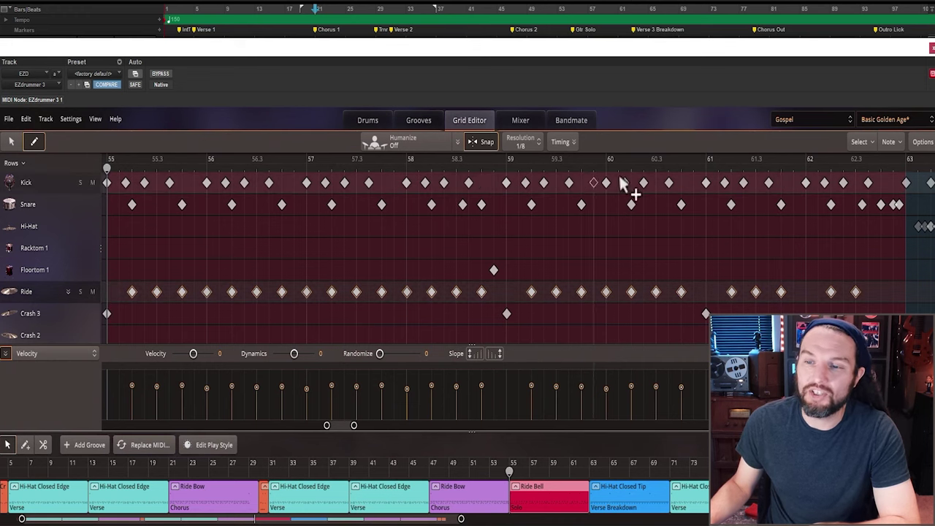
{"action": "left_click", "coordinate": [931, 48]}
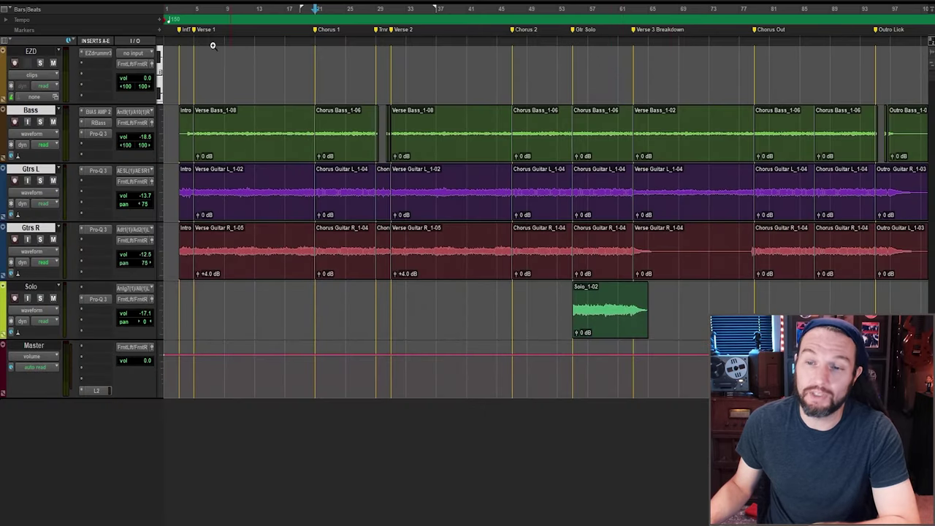
{"action": "left_click", "coordinate": [102, 54]}
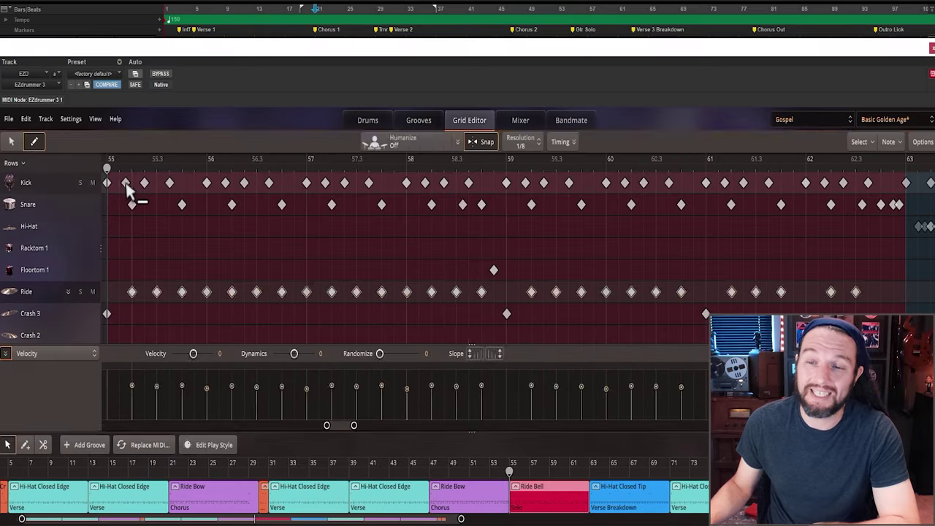
- Move, add and remove kick hits across bars 56–62 of the Ride Bell groove and add a ride hit before bar 63
{"action": "left_click", "coordinate": [218, 183]}
{"action": "left_click", "coordinate": [356, 182]}
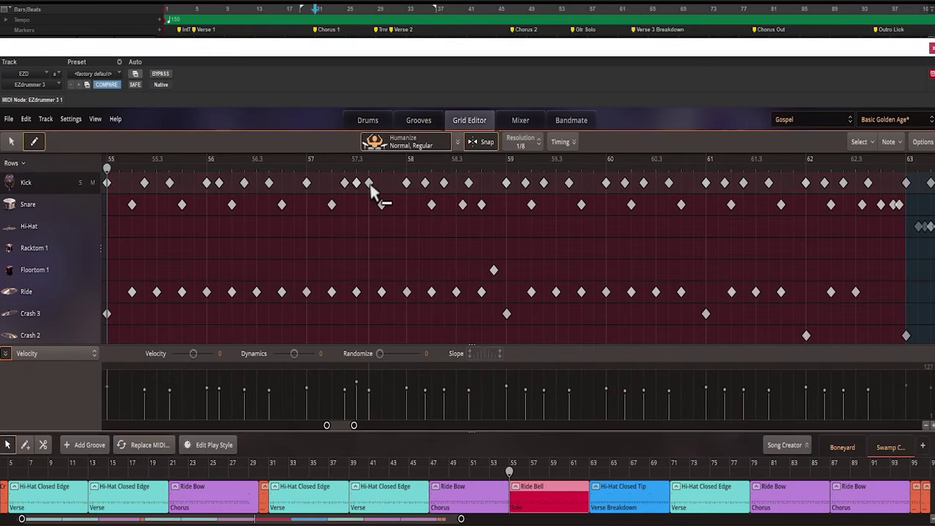
{"action": "left_click", "coordinate": [525, 183]}
{"action": "left_click", "coordinate": [617, 183]}
{"action": "left_click", "coordinate": [625, 182]}
{"action": "left_click", "coordinate": [724, 183]}
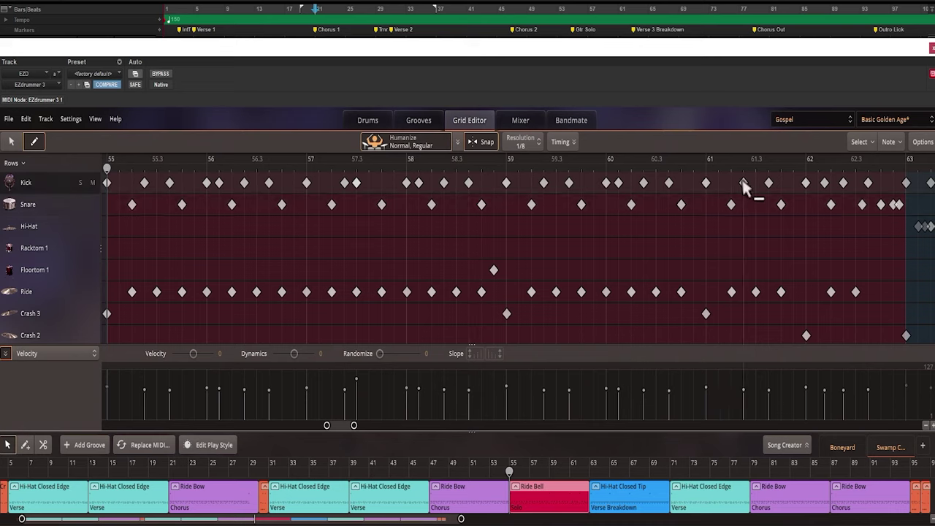
{"action": "left_click_drag", "start_coordinate": [876, 198], "coordinate": [886, 202]}
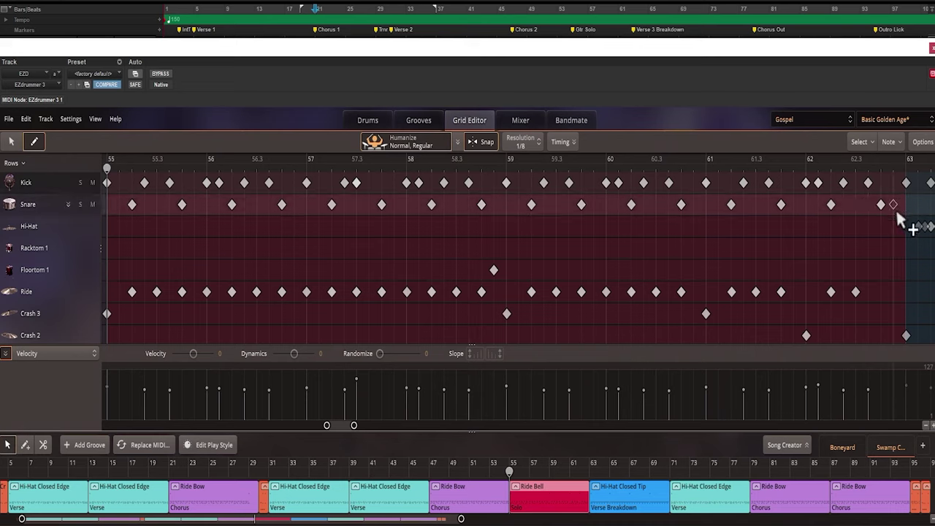
{"action": "key", "text": "ctrl+z"}
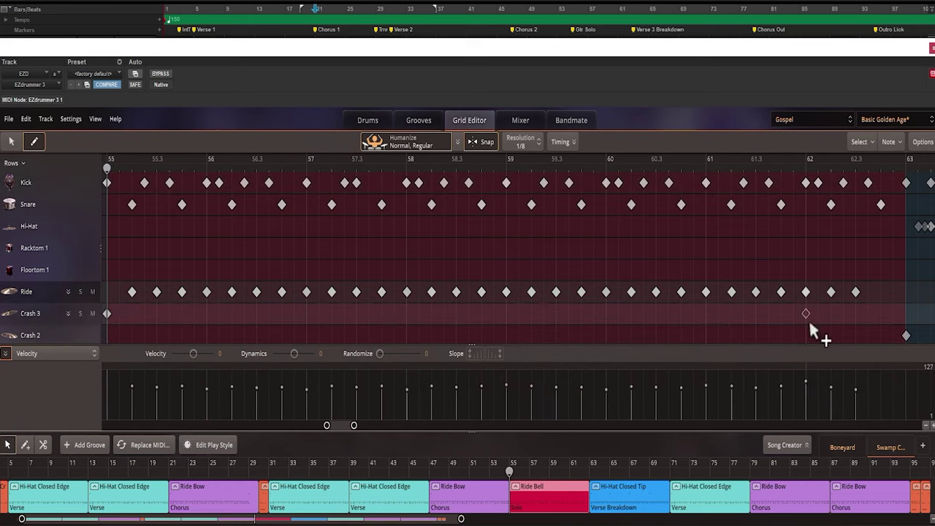
{"action": "left_click", "coordinate": [880, 291]}
{"action": "left_click", "coordinate": [574, 31]}
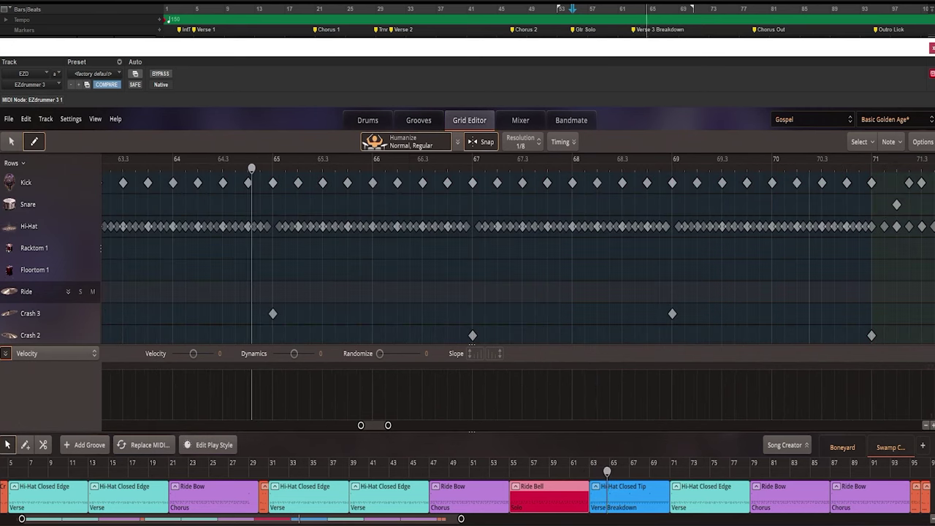
- Show the Verse 3 Breakdown part from bar 63 and select all its Hi-Hat notes
{"action": "key", "text": "space"}
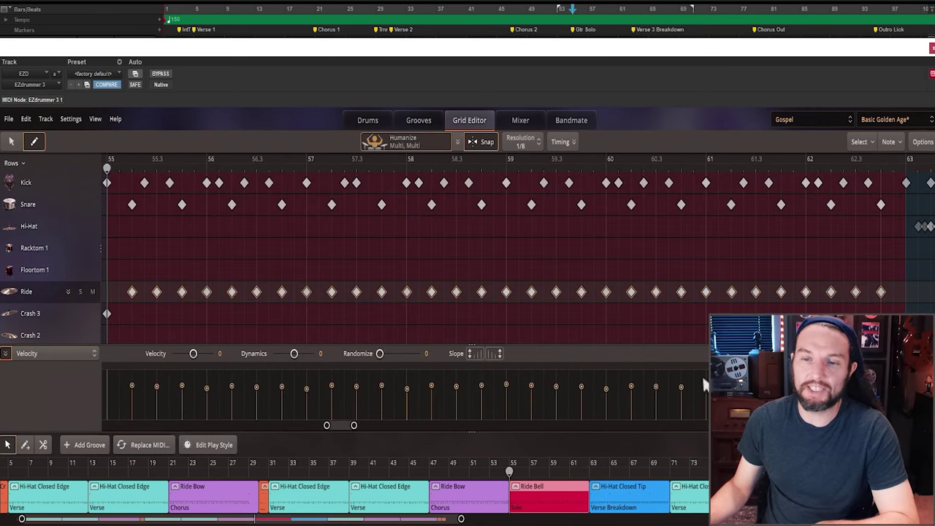
{"action": "left_click", "coordinate": [636, 31]}
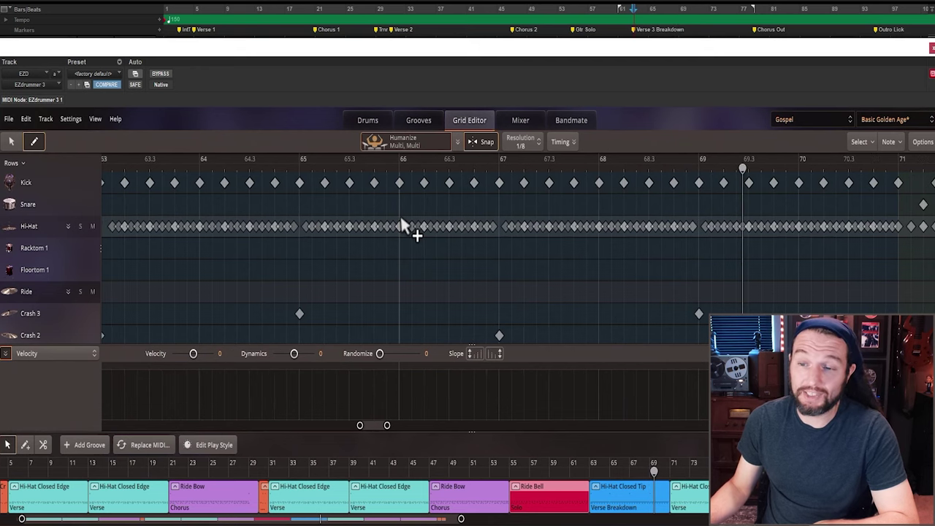
{"action": "left_click", "coordinate": [36, 226]}
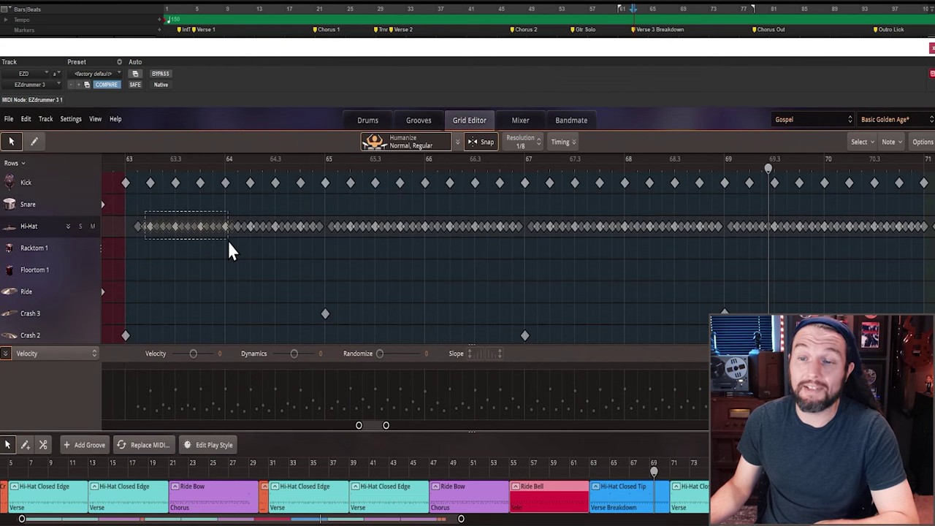
{"action": "left_click_drag", "start_coordinate": [228, 242], "coordinate": [229, 242]}
{"action": "left_click", "coordinate": [36, 226]}
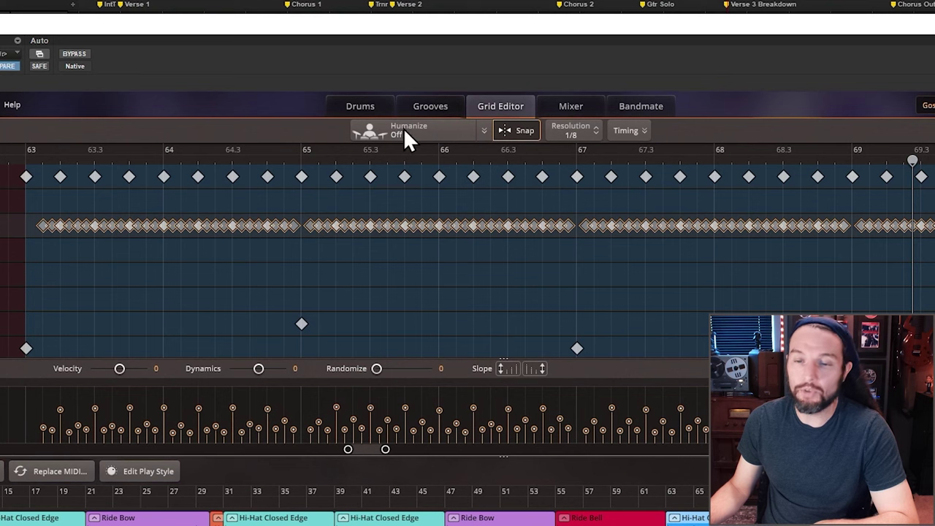
- Humanize the hi-hats with Pushy microtiming, then change it to Laid Back
{"action": "left_click", "coordinate": [398, 138]}
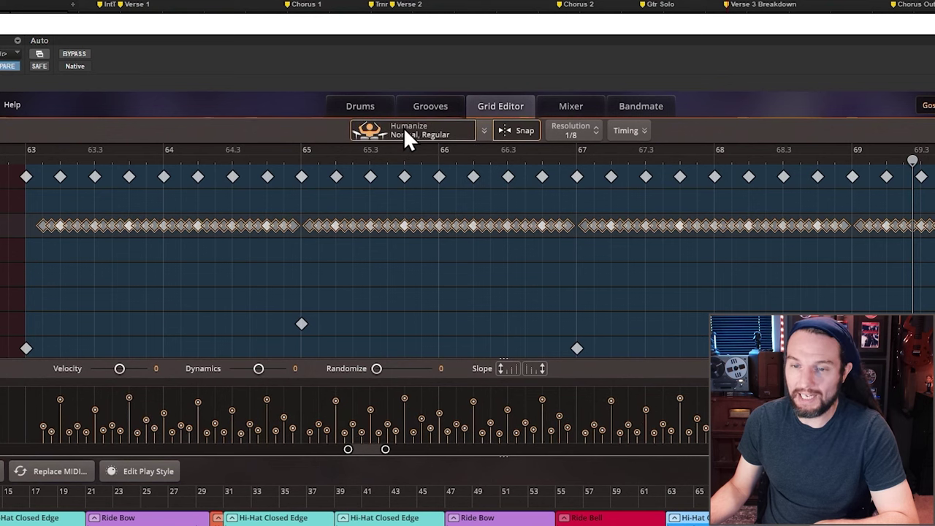
{"action": "left_click", "coordinate": [482, 129]}
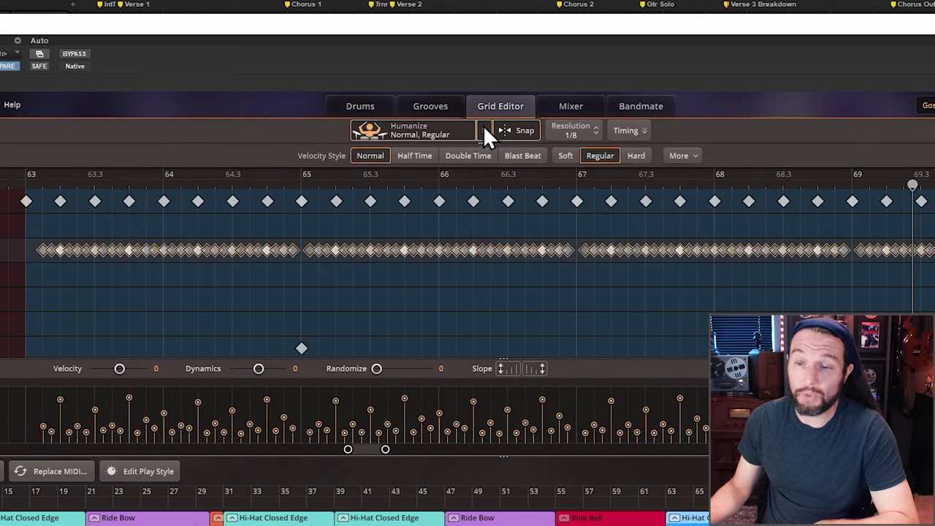
{"action": "left_click", "coordinate": [692, 157]}
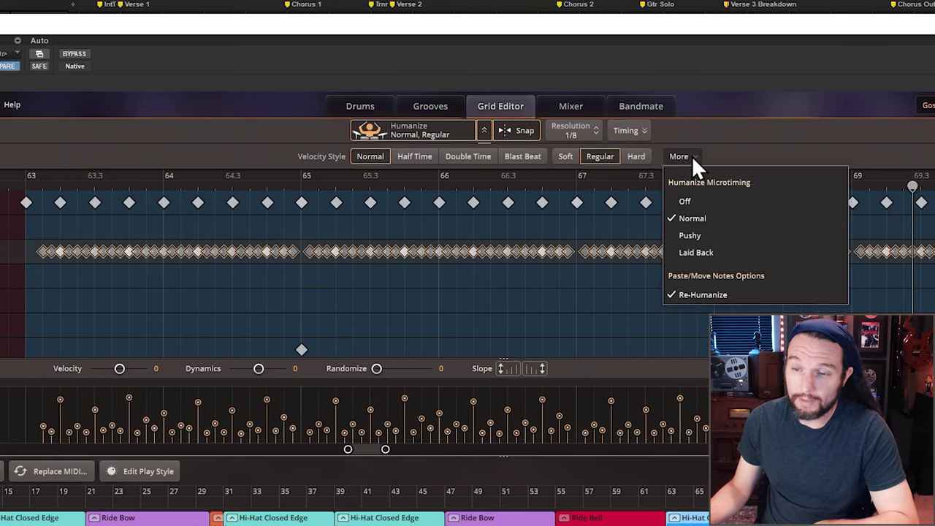
{"action": "left_click", "coordinate": [702, 232]}
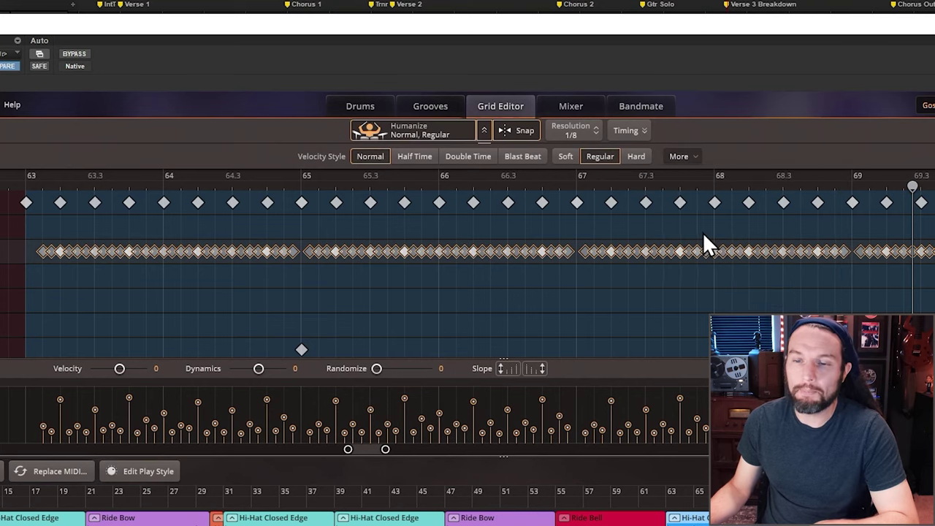
{"action": "left_click", "coordinate": [685, 156]}
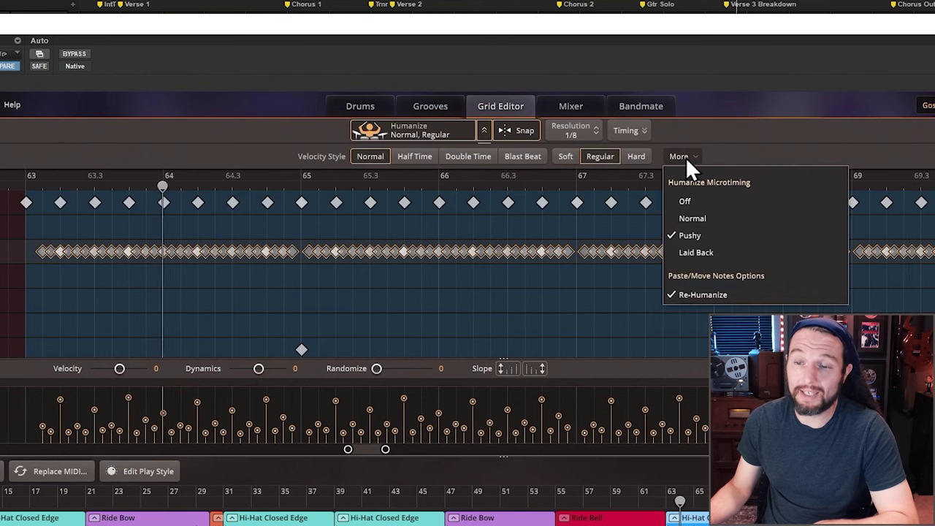
{"action": "left_click", "coordinate": [721, 251]}
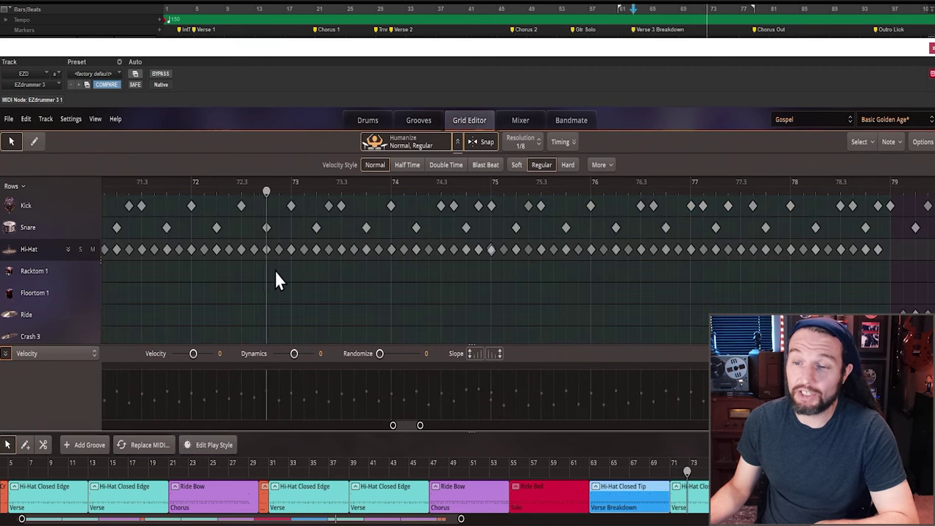
- Move the song position to bar 71 and set the grid resolution to 1/16
{"action": "key", "text": "space"}
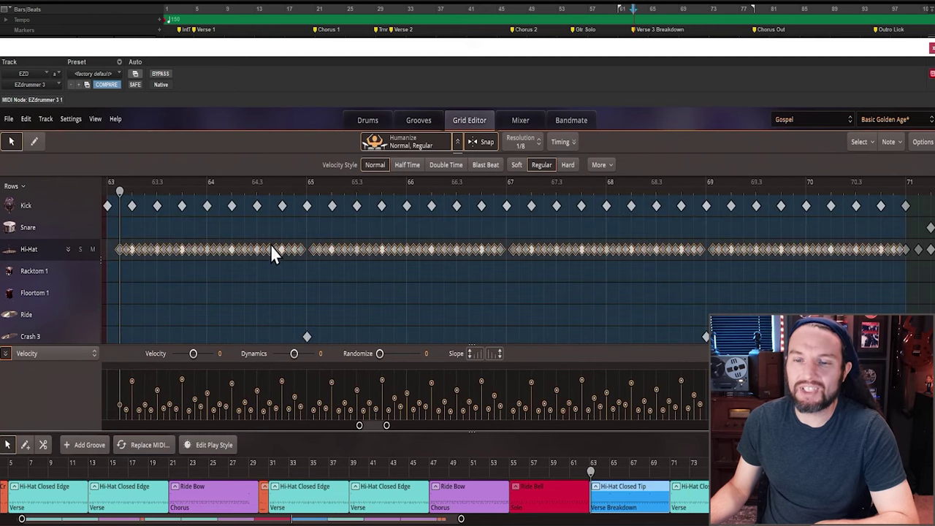
{"action": "scroll", "coordinate": [455, 253], "scroll_direction": "right", "scroll_amount": 10}
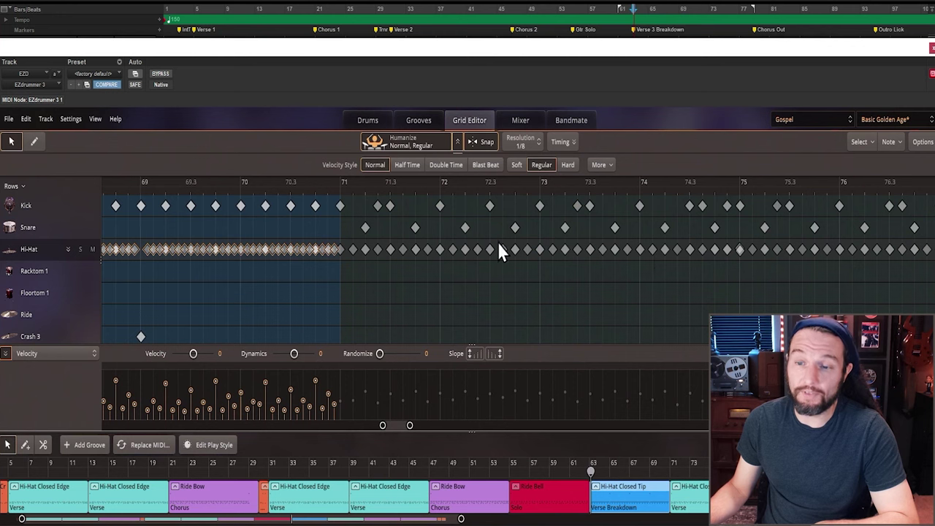
{"action": "left_click", "coordinate": [693, 8]}
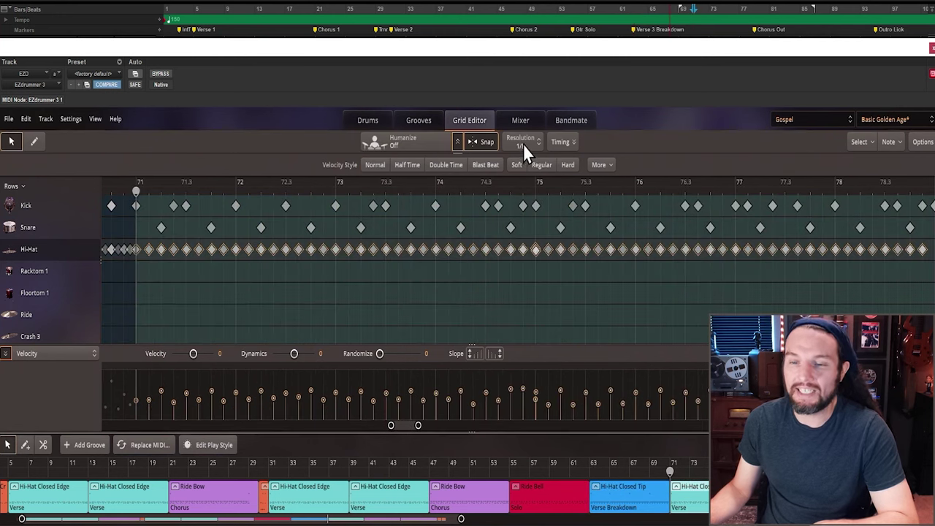
{"action": "left_click", "coordinate": [523, 144]}
{"action": "left_click", "coordinate": [530, 266]}
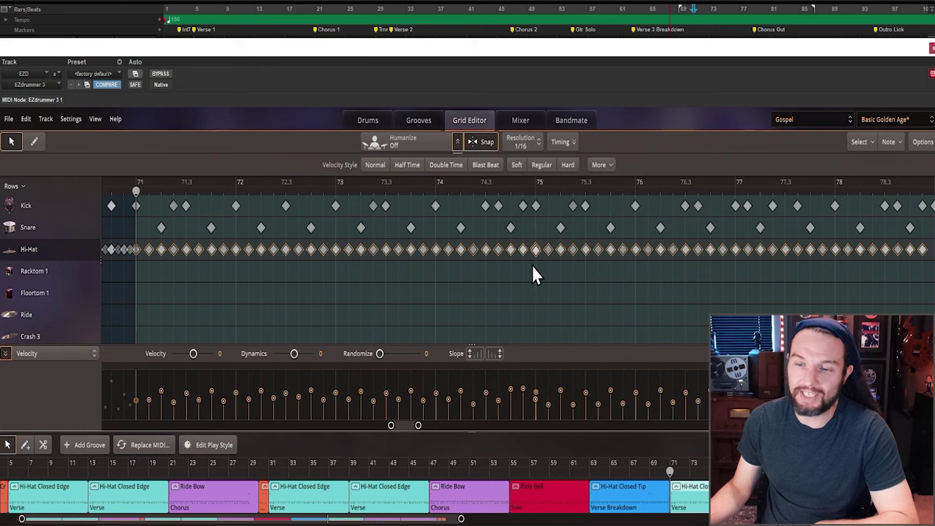
- Expand the Hi-Hat row and draw extra Closed Tip hits in bars 71, 73 and 75
{"action": "left_click", "coordinate": [68, 249]}
{"action": "scroll", "coordinate": [223, 305], "scroll_direction": "down", "scroll_amount": 5}
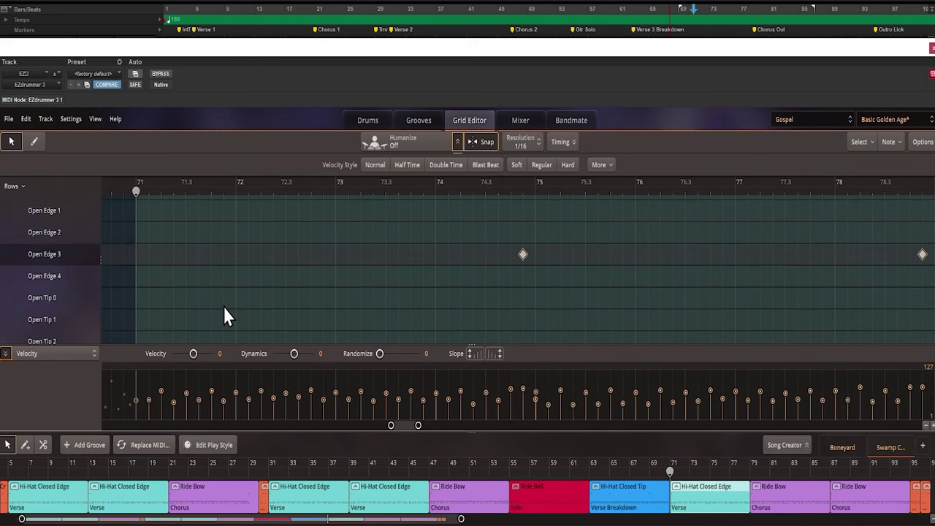
{"action": "key", "text": "d"}
{"action": "left_click", "coordinate": [230, 282]}
{"action": "scroll", "coordinate": [229, 287], "scroll_direction": "up", "scroll_amount": 2}
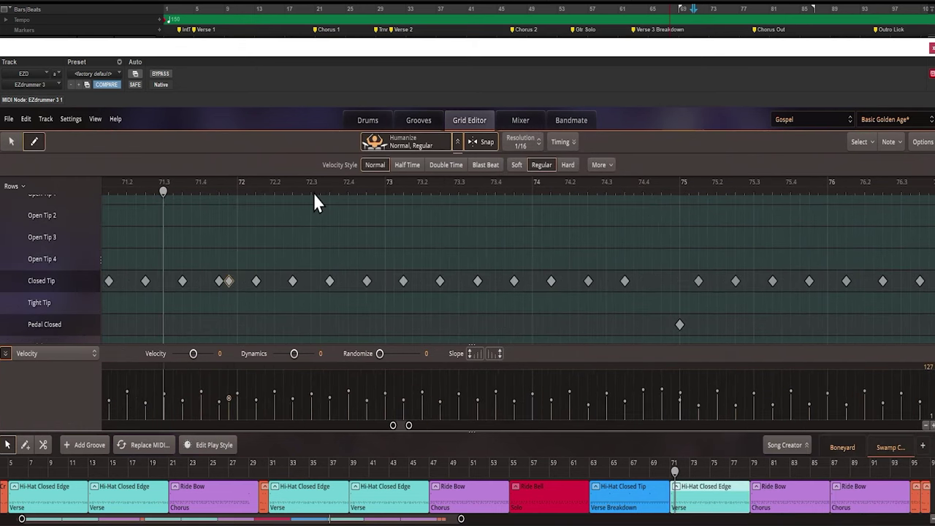
{"action": "left_click", "coordinate": [379, 280]}
{"action": "left_click", "coordinate": [745, 281]}
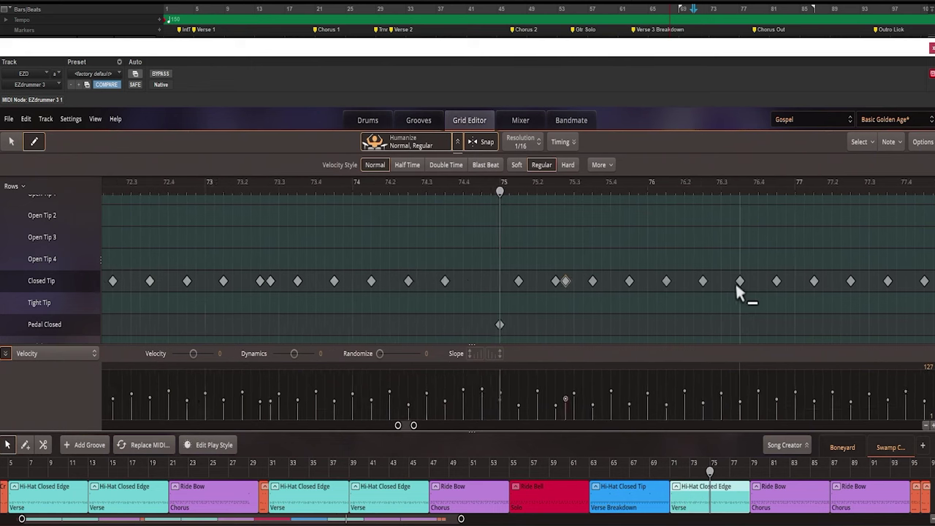
{"action": "scroll", "coordinate": [642, 292], "scroll_direction": "down", "scroll_amount": 2}
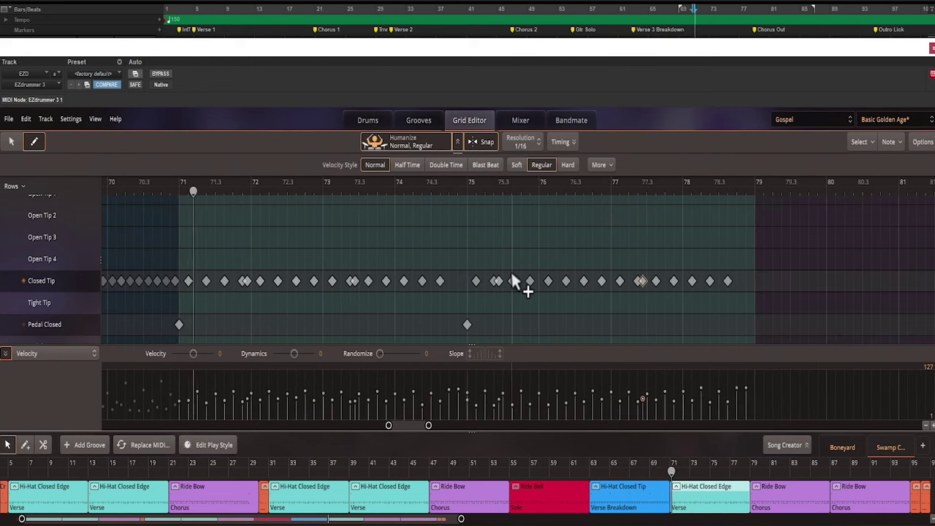
{"action": "scroll", "coordinate": [63, 268], "scroll_direction": "up", "scroll_amount": 3}
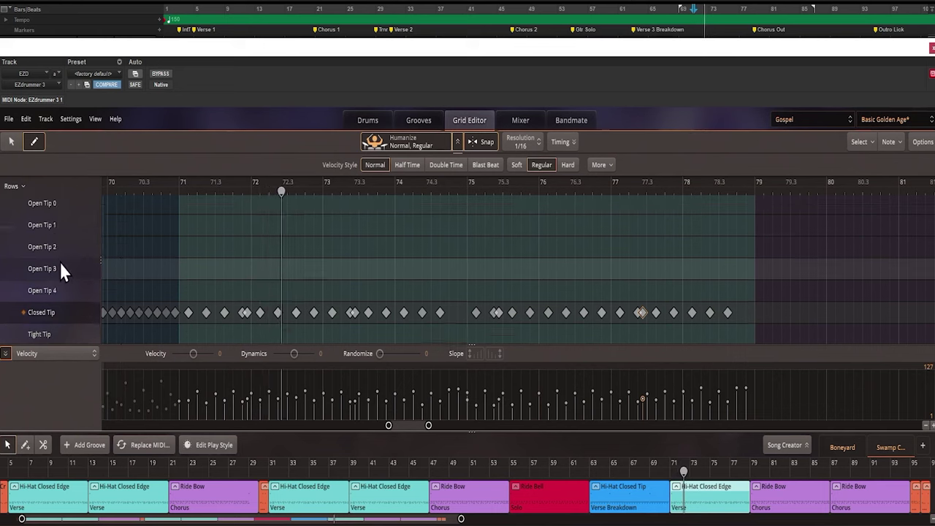
{"action": "scroll", "coordinate": [63, 262], "scroll_direction": "up", "scroll_amount": 6}
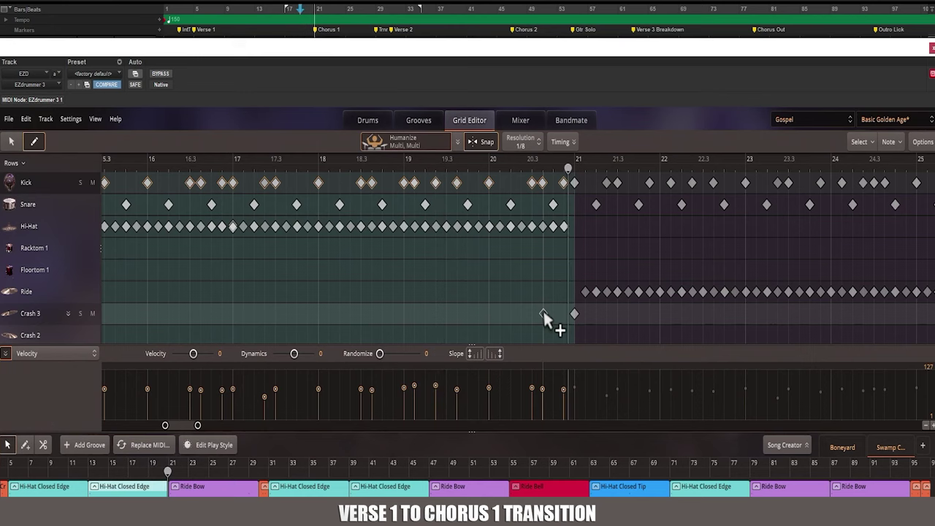
- Replace the crash and two kick hits before Chorus 1 with a snare pickup
{"action": "left_click", "coordinate": [543, 314]}
{"action": "left_click", "coordinate": [563, 182]}
{"action": "left_click", "coordinate": [543, 183]}
{"action": "left_click", "coordinate": [542, 204]}
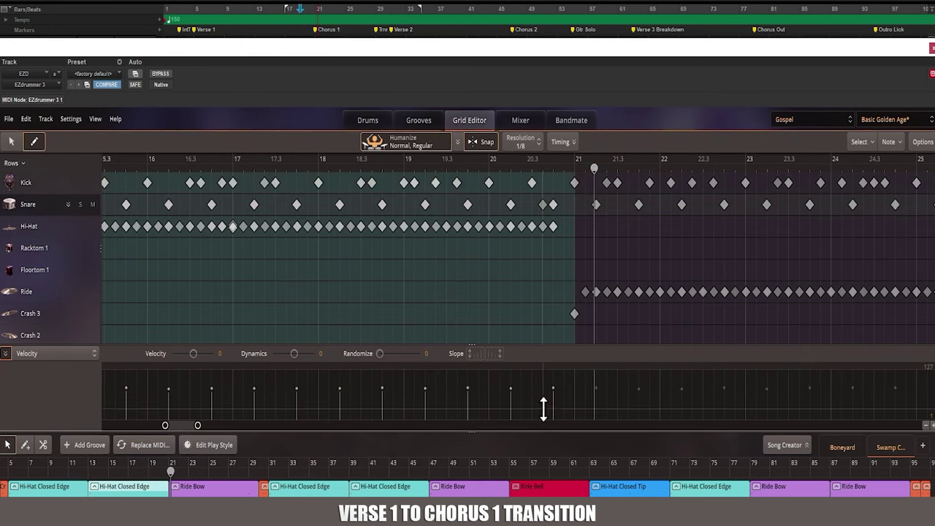
- Add an Open Edge 3 hi-hat hit before Chorus 1 and play the transition
{"action": "left_click", "coordinate": [68, 226]}
{"action": "scroll", "coordinate": [551, 245], "scroll_direction": "down", "scroll_amount": 4}
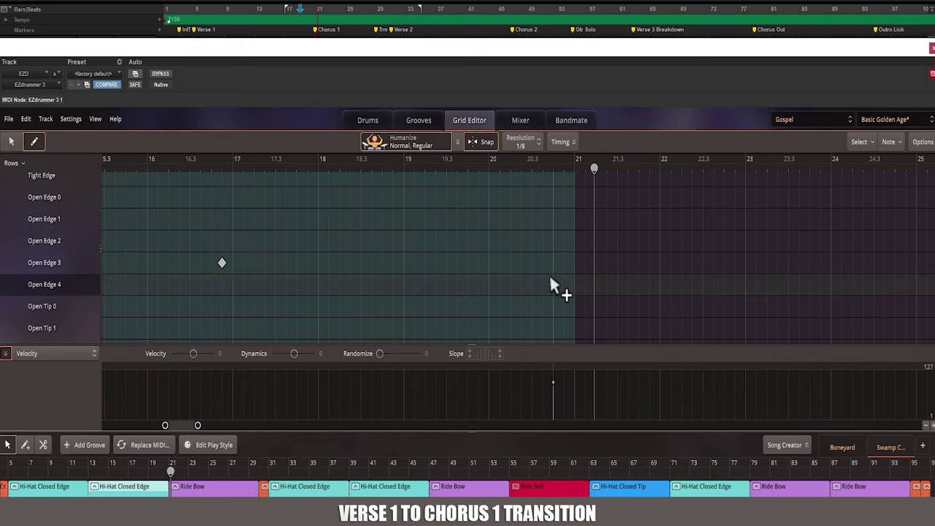
{"action": "left_click", "coordinate": [552, 263]}
{"action": "scroll", "coordinate": [69, 228], "scroll_direction": "up", "scroll_amount": 4}
{"action": "left_click", "coordinate": [68, 227]}
{"action": "key", "text": "space"}
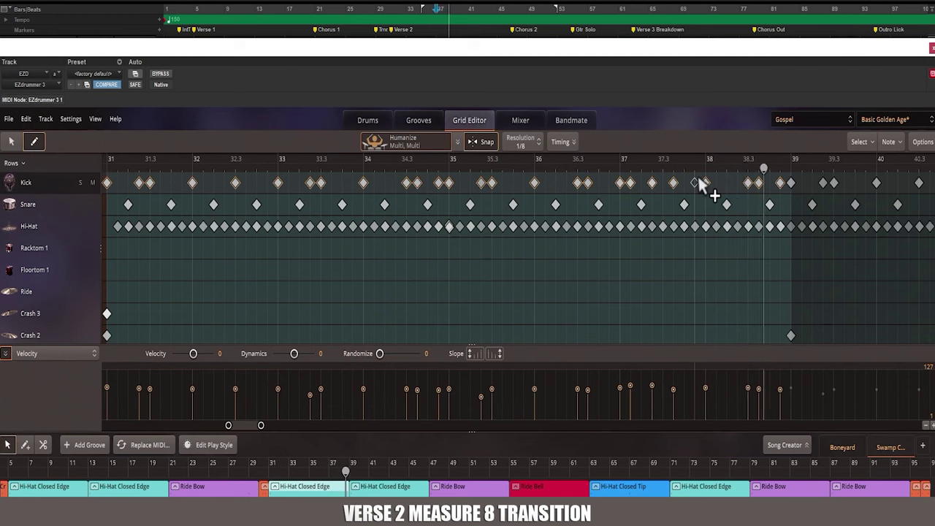
- Add a snare hit before bar 39 at velocity 68 and play it back from bar 37
{"action": "left_click", "coordinate": [780, 204]}
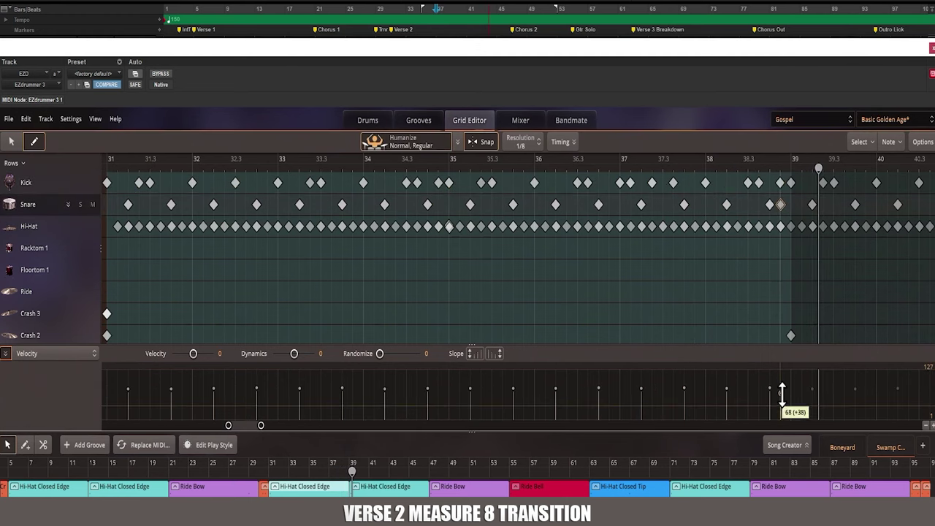
{"action": "left_click_drag", "start_coordinate": [781, 395], "coordinate": [780, 392]}
{"action": "key", "text": "space"}
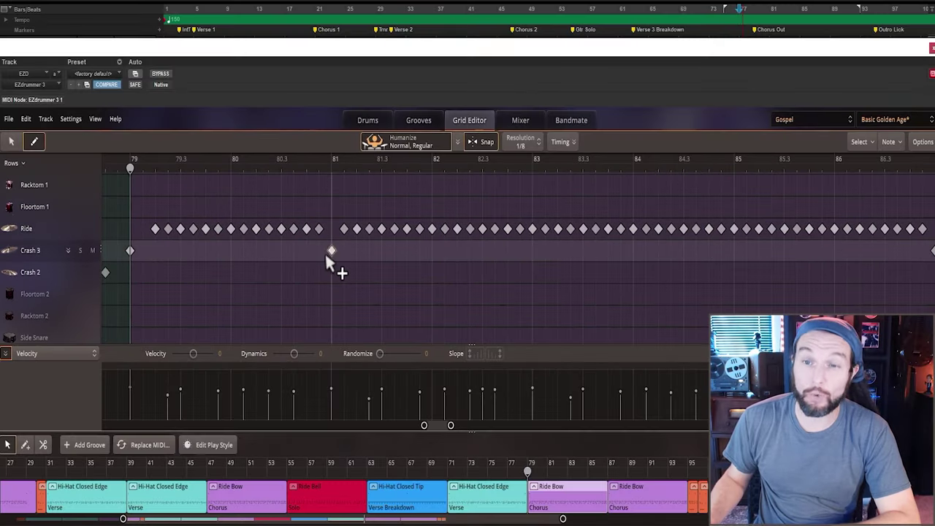
- Add a Crash 3 at bar 81 (velocity 88) and a Crash 2 at bar 83 (velocity 82)
{"action": "left_click", "coordinate": [332, 250]}
{"action": "left_click_drag", "start_coordinate": [333, 371], "coordinate": [337, 385]}
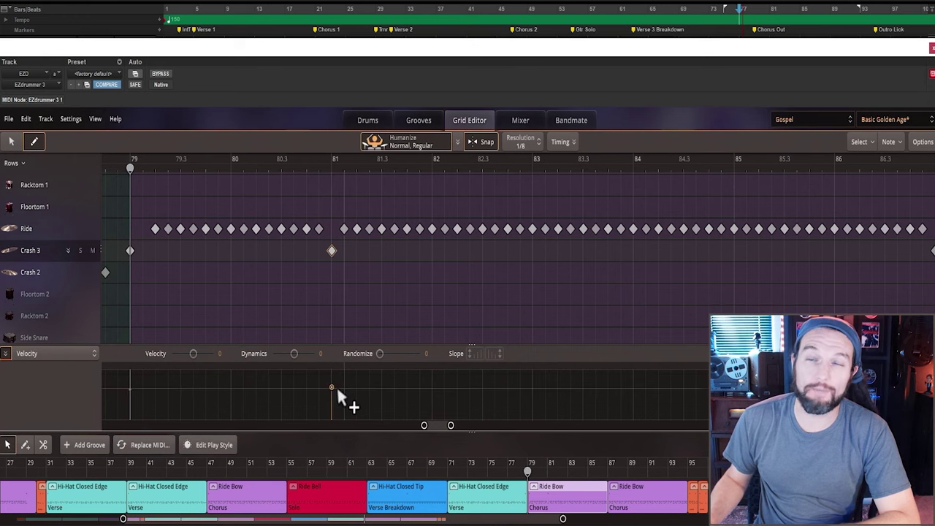
{"action": "left_click", "coordinate": [533, 272]}
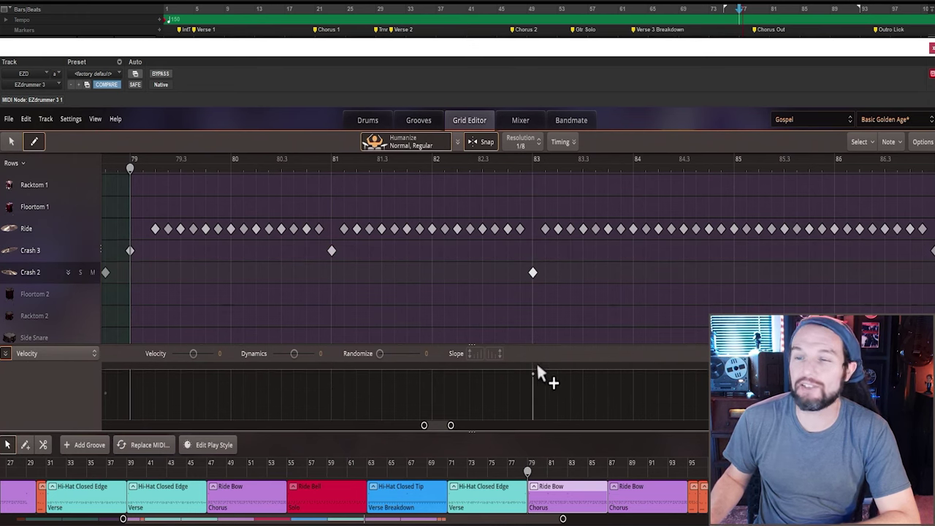
{"action": "left_click_drag", "start_coordinate": [534, 374], "coordinate": [537, 390]}
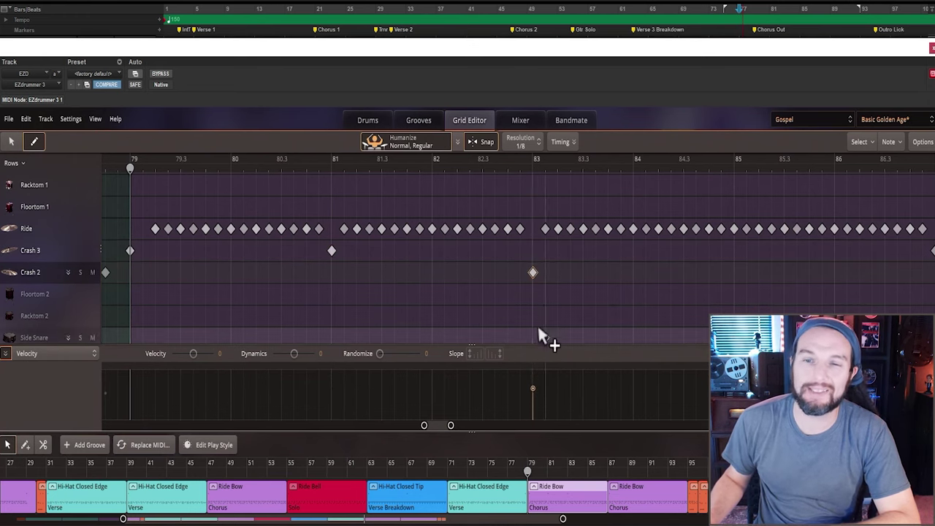
- Copy the Ride Bell Solo part to the song's end and play it from bar 85
{"action": "scroll", "coordinate": [548, 267], "scroll_direction": "right", "scroll_amount": 3}
{"action": "scroll", "coordinate": [550, 237], "scroll_direction": "up", "scroll_amount": 3}
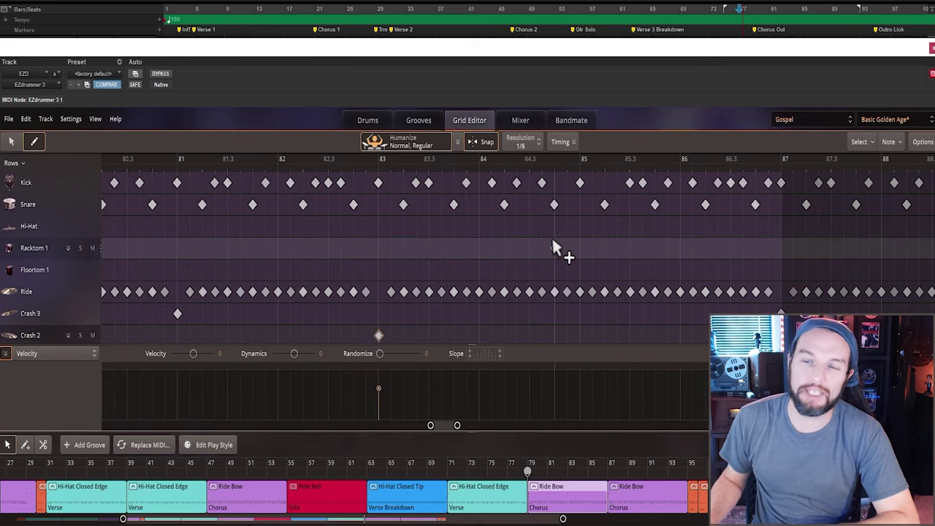
{"action": "left_click", "coordinate": [323, 504]}
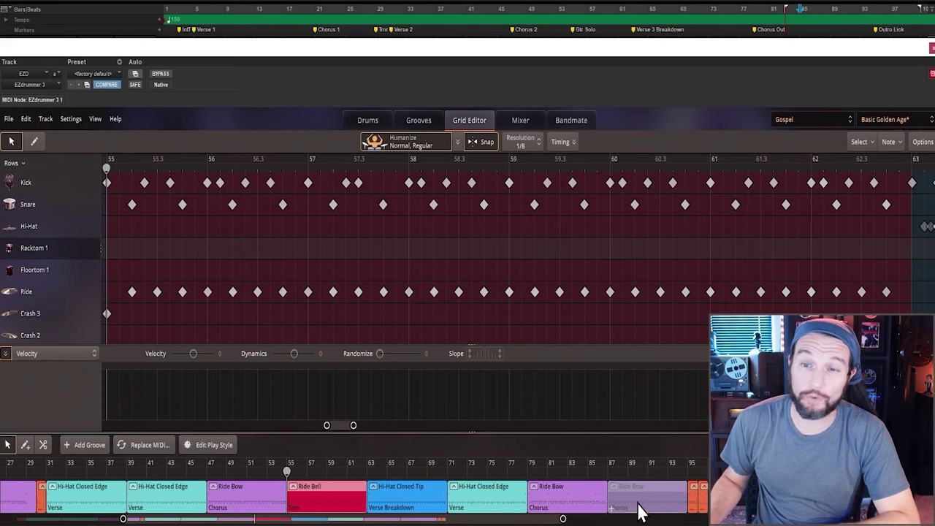
{"action": "left_click_drag", "start_coordinate": [638, 511], "coordinate": [637, 511]}
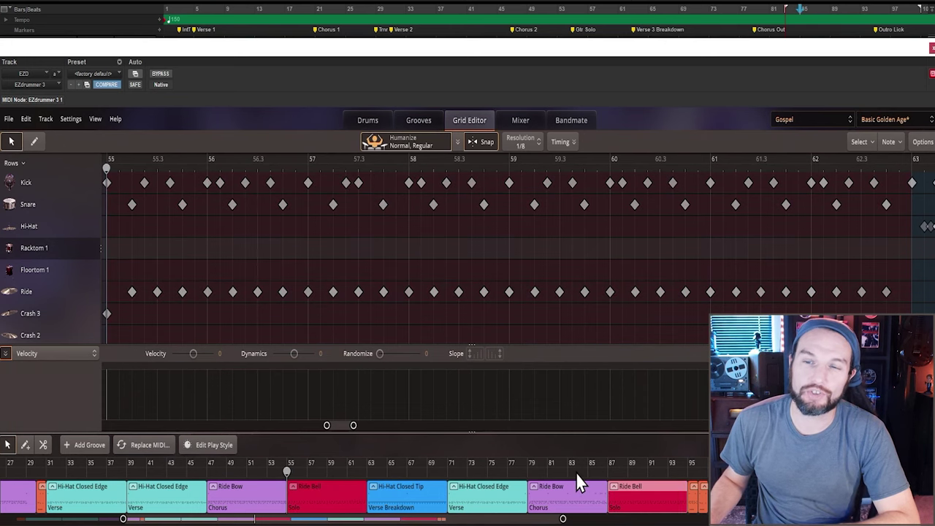
{"action": "key", "text": "space"}
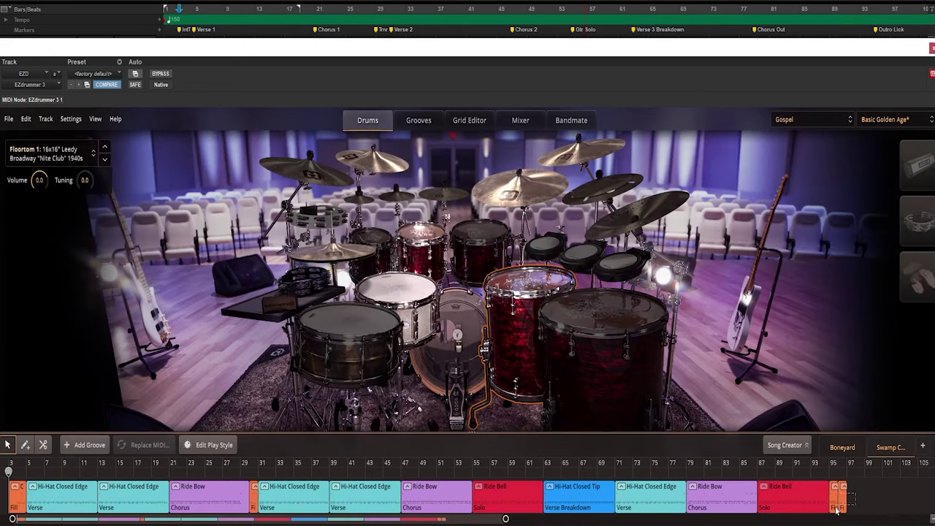
- Move the ending fill parts up to sit right after the Ride Bell Solo copy
{"action": "left_click", "coordinate": [833, 510]}
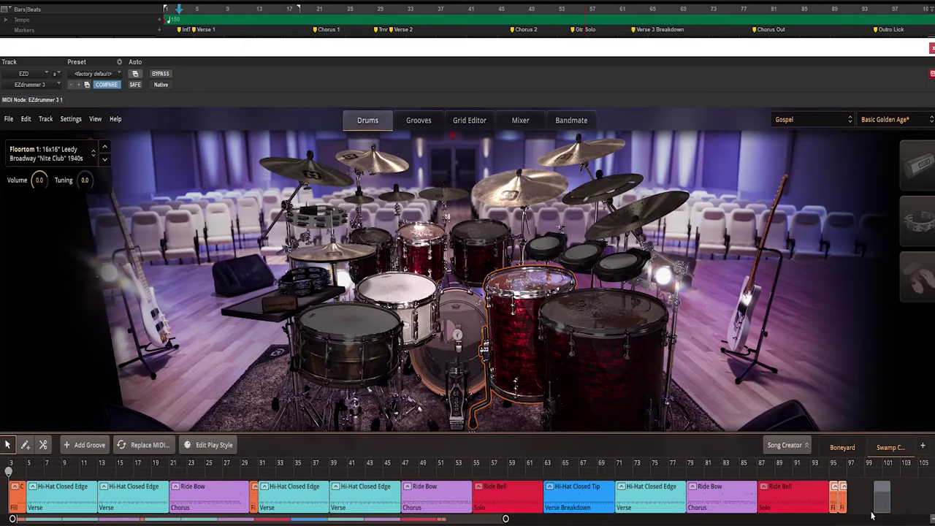
{"action": "left_click_drag", "start_coordinate": [818, 513], "coordinate": [818, 514]}
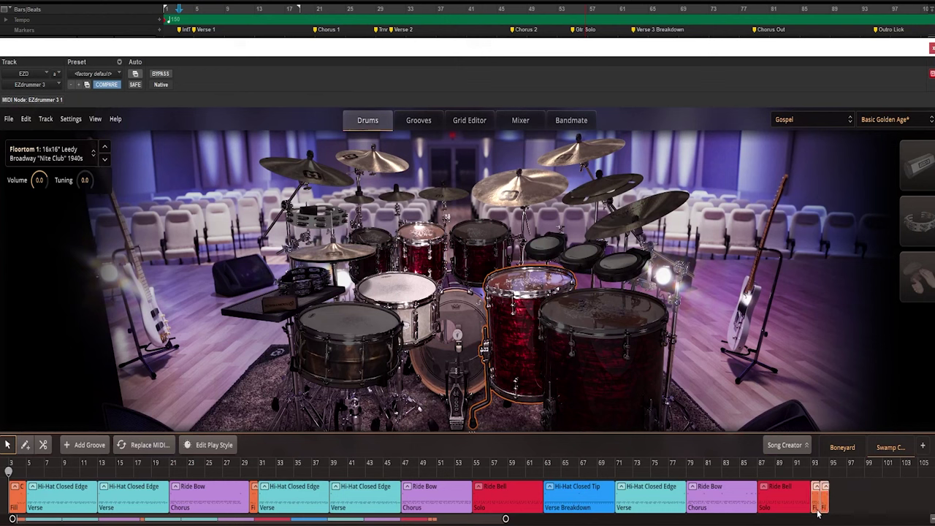